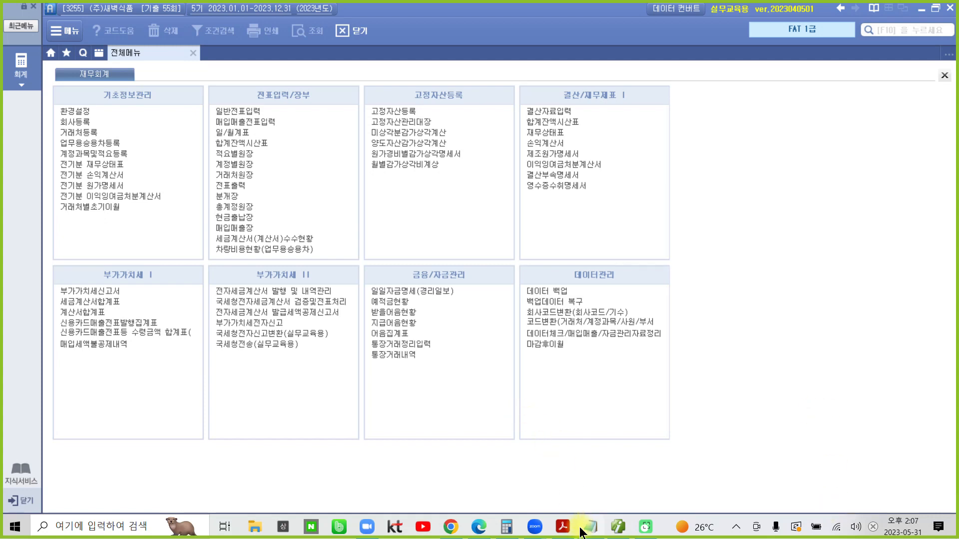
# Switch to the exam PDF in Adobe Acrobat Reader and highlight "일/월계표 조회" and "현금 지출액은" in question 11.
pyautogui.click(563, 527)
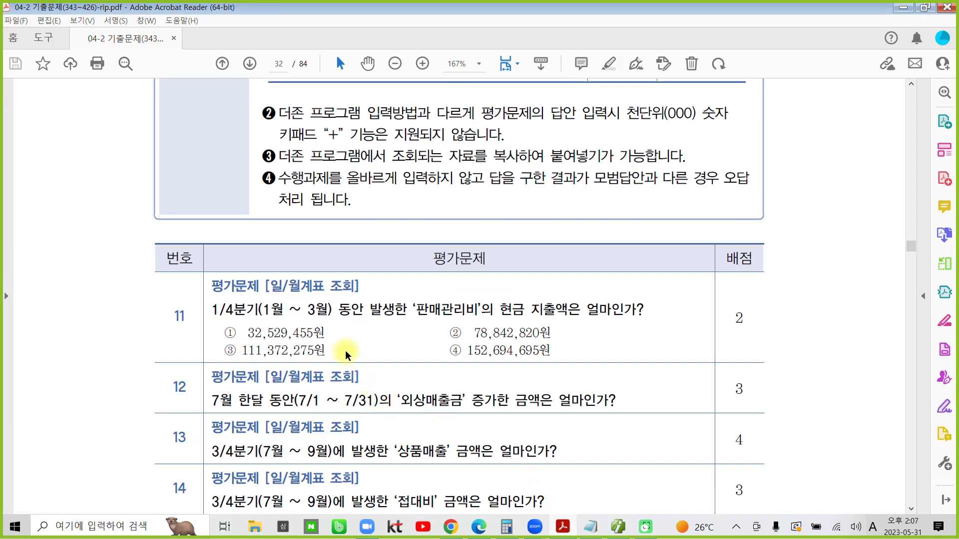
pyautogui.scroll(-1, 310, 362)
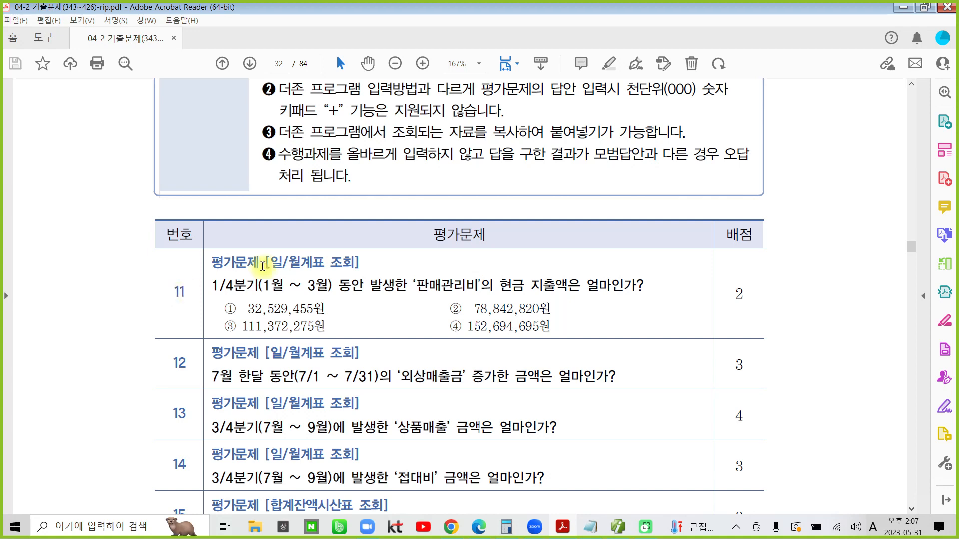
pyautogui.moveTo(267, 262); pyautogui.dragTo(360, 262)
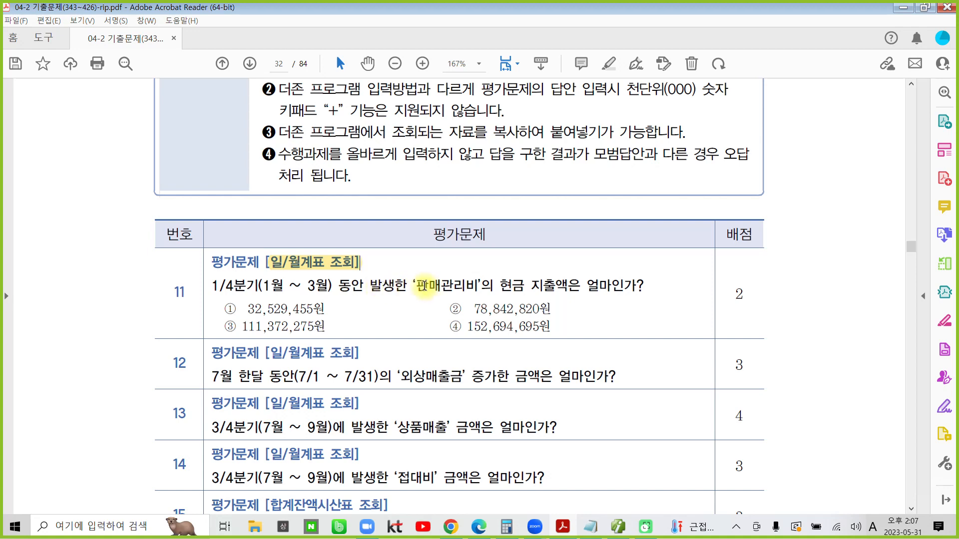
pyautogui.moveTo(500, 285); pyautogui.dragTo(580, 285)
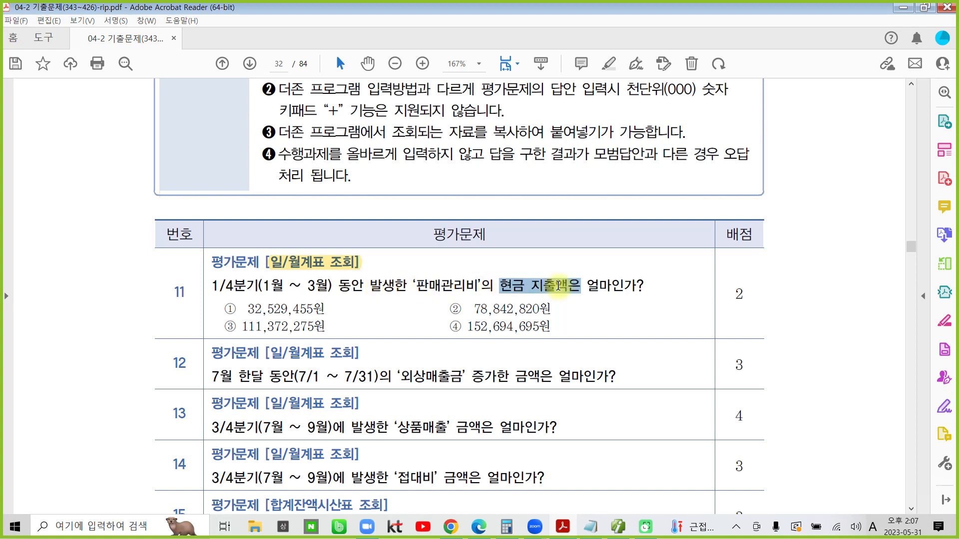
pyautogui.click(575, 237)
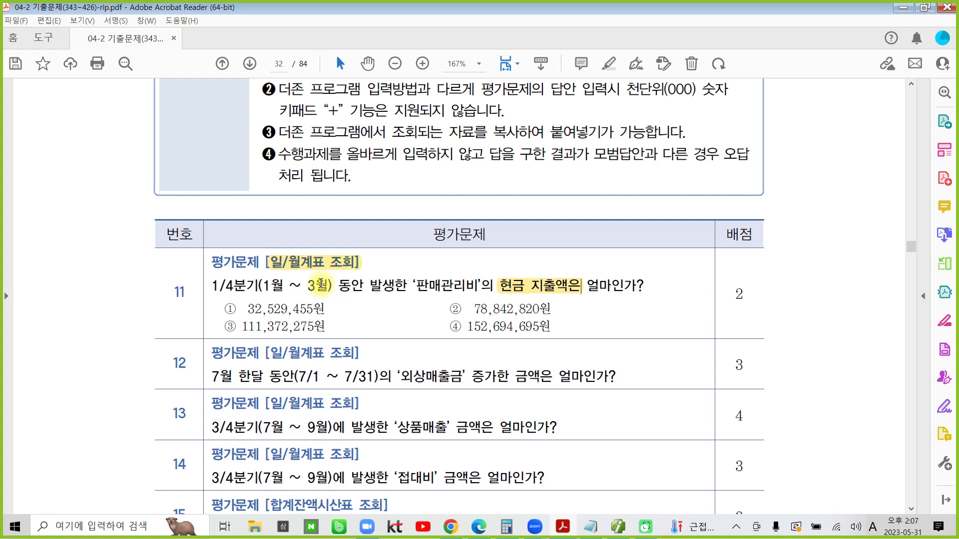
# Switch back to the accounting program and open 일/월계표 as a monthly report (월계표) for months 01 to 03.
pyautogui.click(617, 527)
pyautogui.click(239, 134)
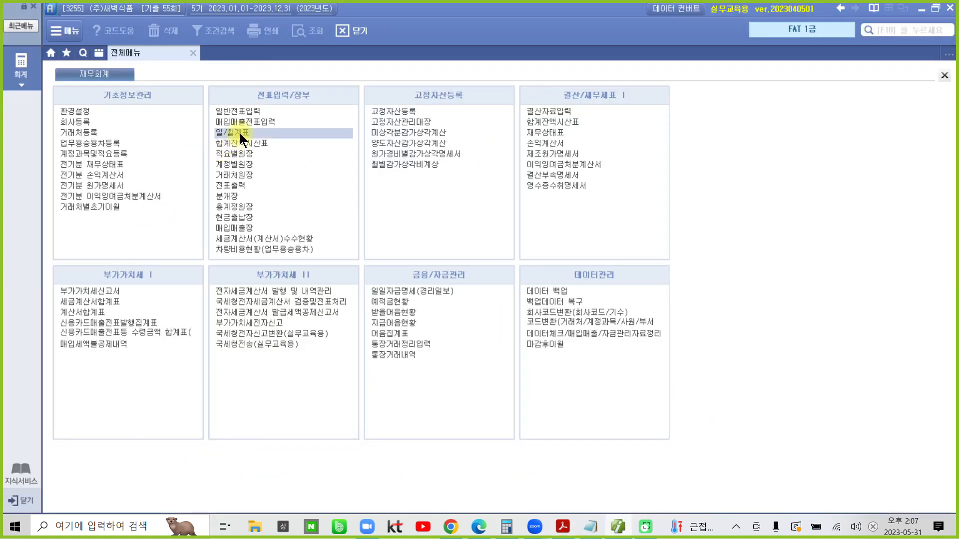
pyautogui.doubleClick(240, 133)
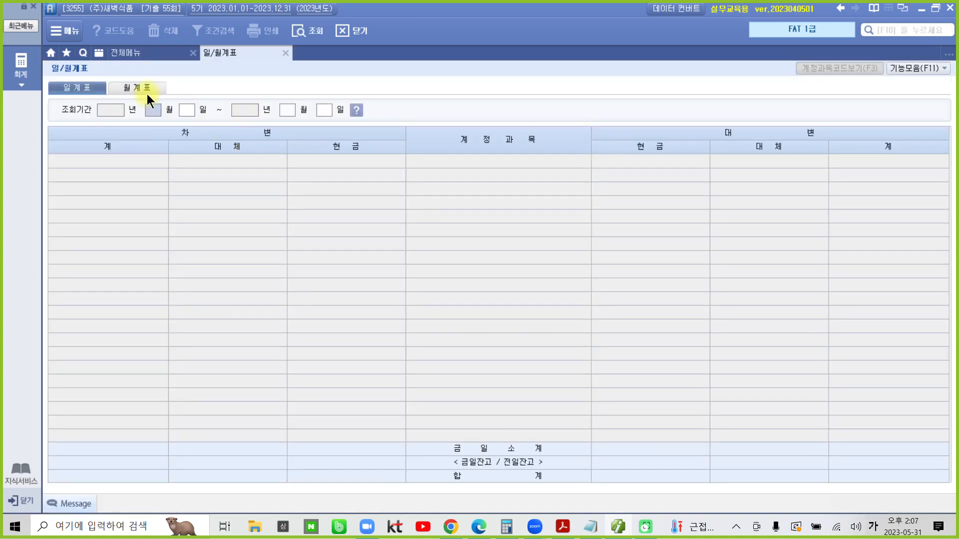
pyautogui.click(147, 93)
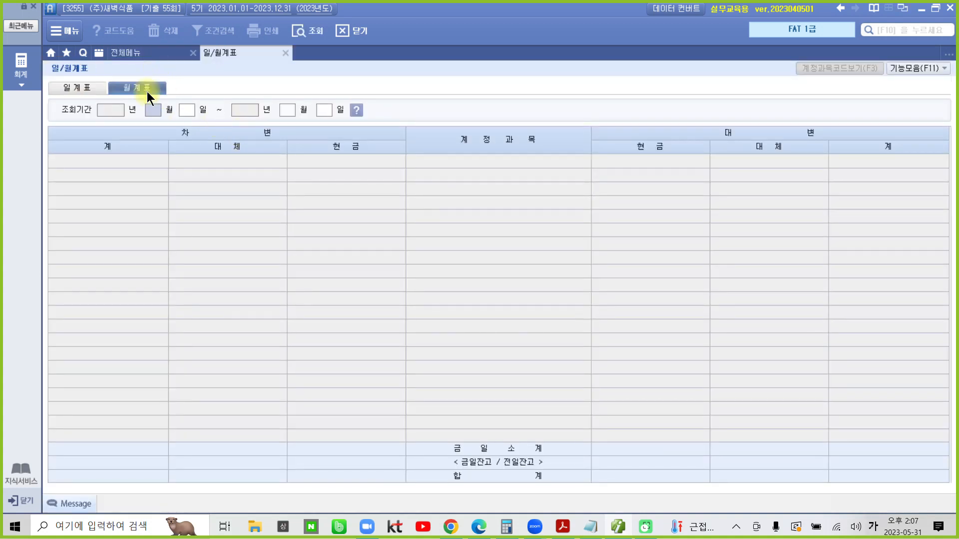
pyautogui.write('1')
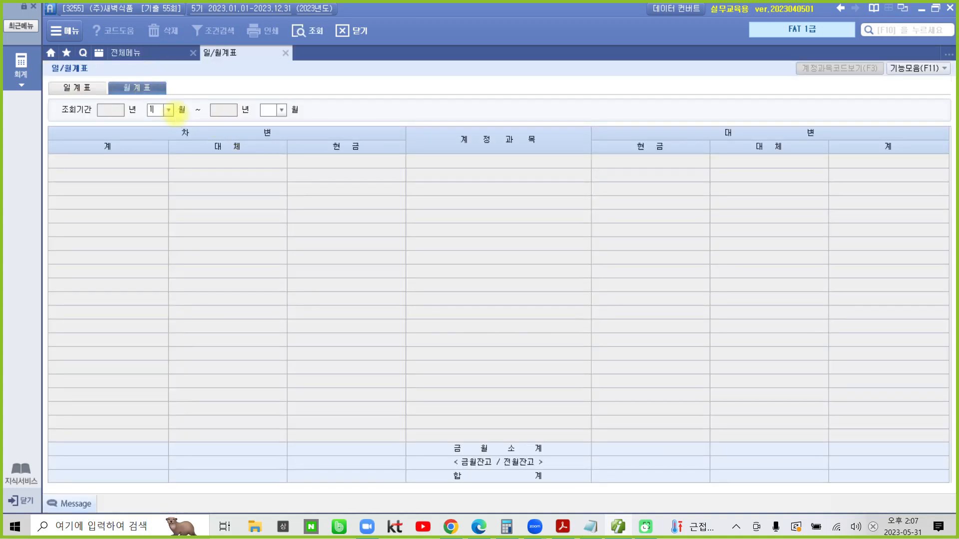
pyautogui.press('Return')
pyautogui.write('3')
pyautogui.press('Return')
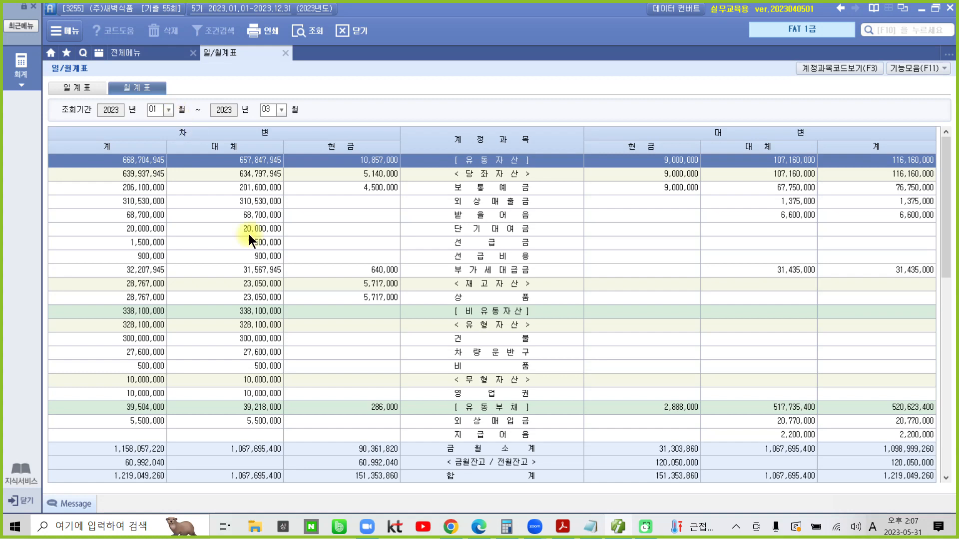
# Find the 판매관리비 row in the monthly report and mark its debit-side cash amount.
pyautogui.scroll(-10, 478, 409)
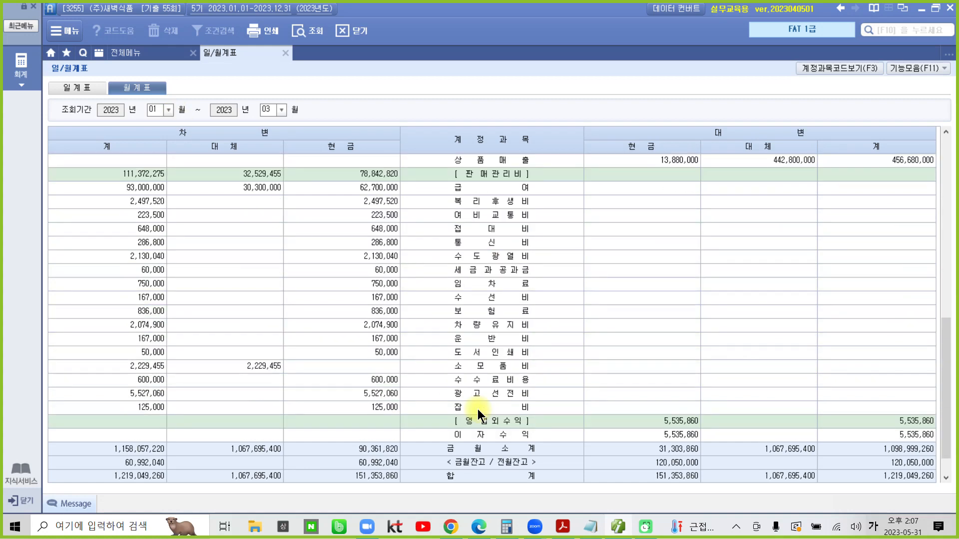
pyautogui.click(492, 175)
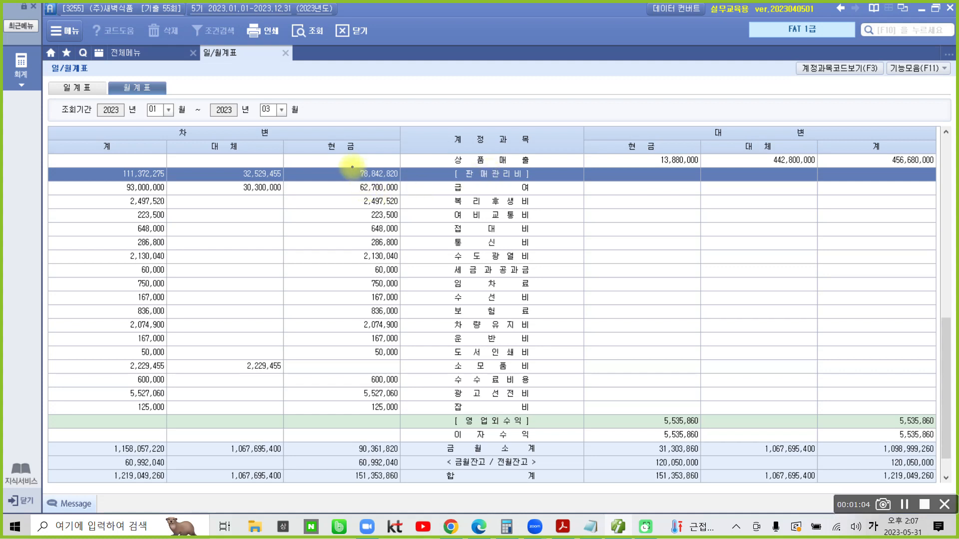
pyautogui.moveTo(349, 163); pyautogui.dragTo(410, 183)
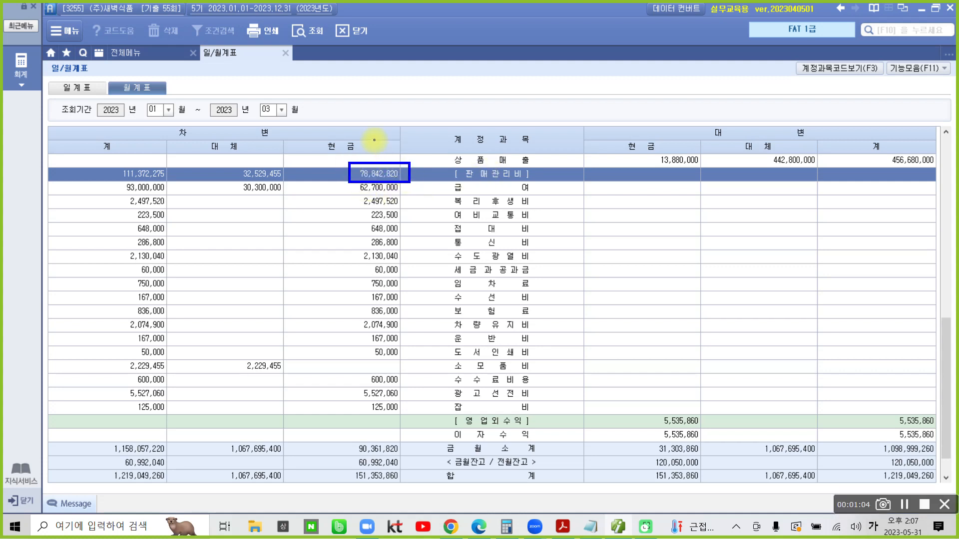
pyautogui.moveTo(380, 151); pyautogui.dragTo(389, 143)
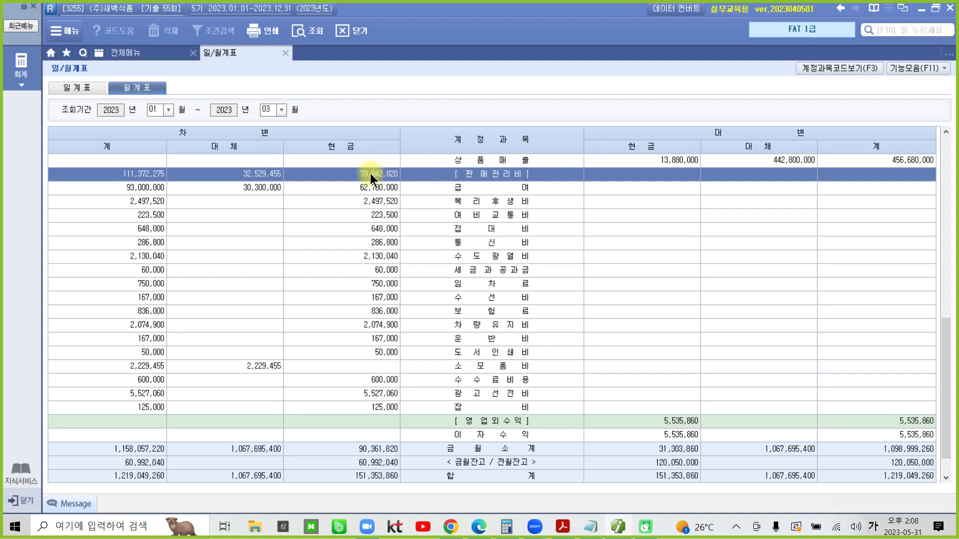
pyautogui.press('Hangul')
# Set the monthly report's query period to month 07 through month 07.
pyautogui.click(169, 110)
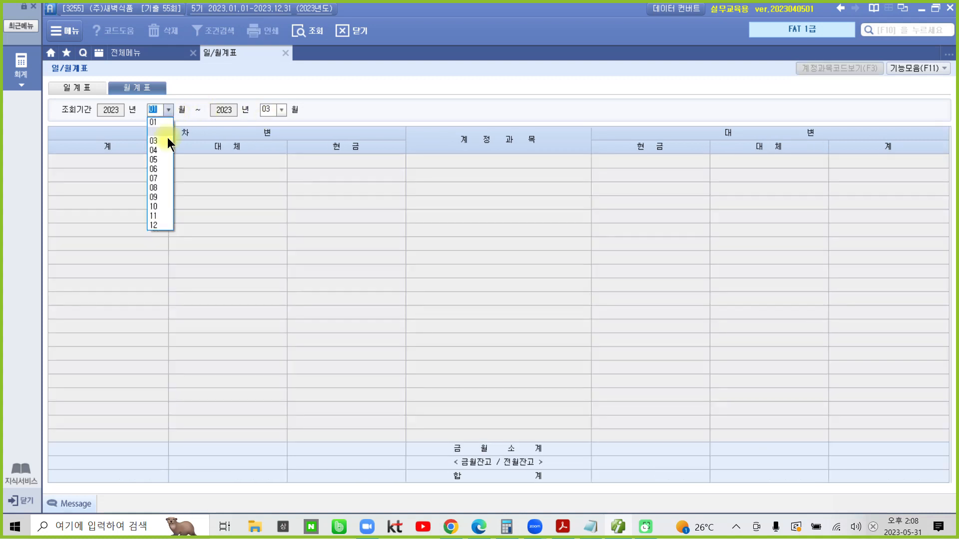
pyautogui.click(160, 177)
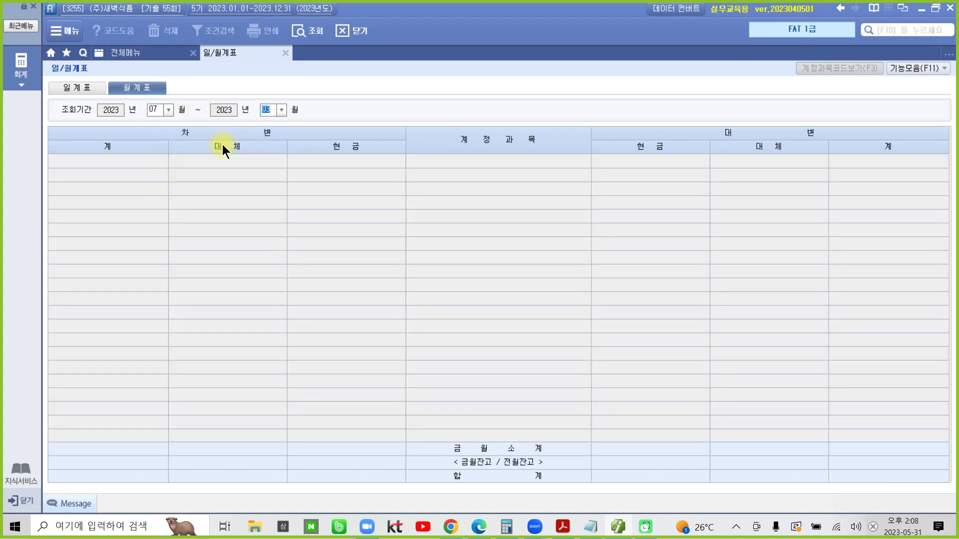
pyautogui.click(281, 110)
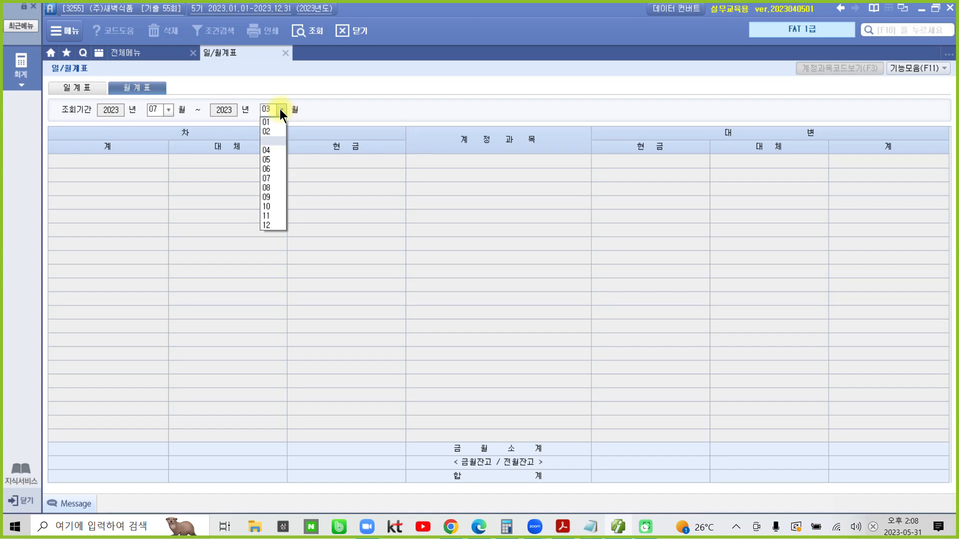
pyautogui.click(267, 178)
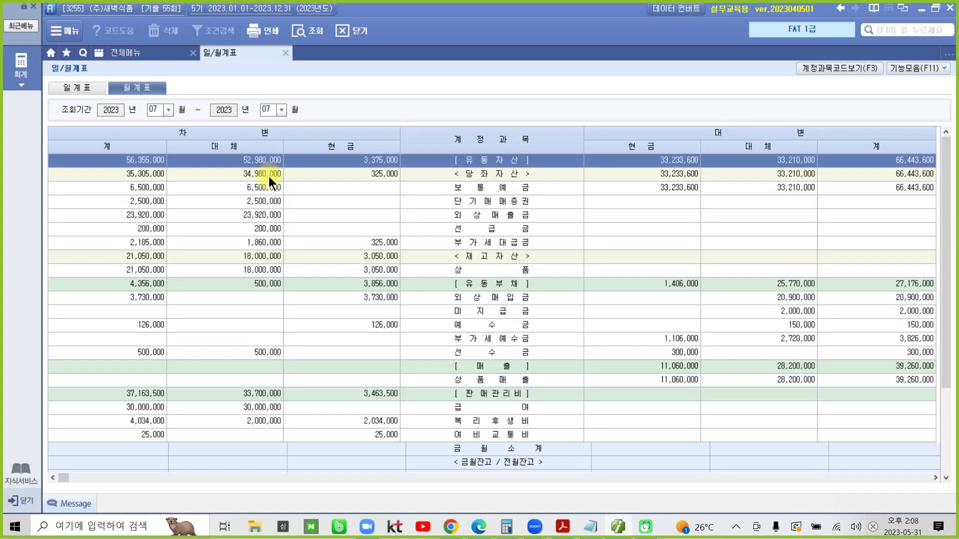
# Select the 외상매출금 row and mark its debit-side total for the increase in July.
pyautogui.click(481, 200)
pyautogui.click(484, 215)
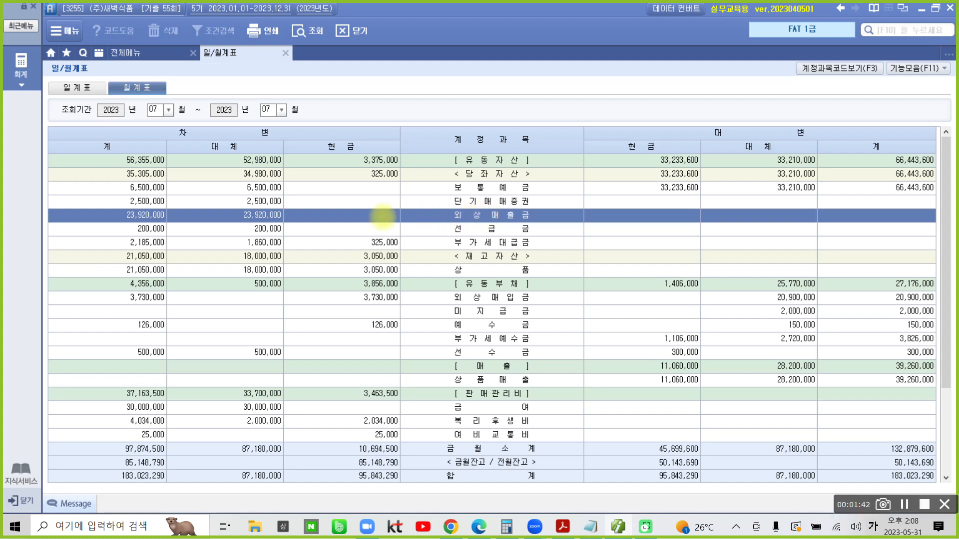
pyautogui.moveTo(97, 204); pyautogui.dragTo(184, 228)
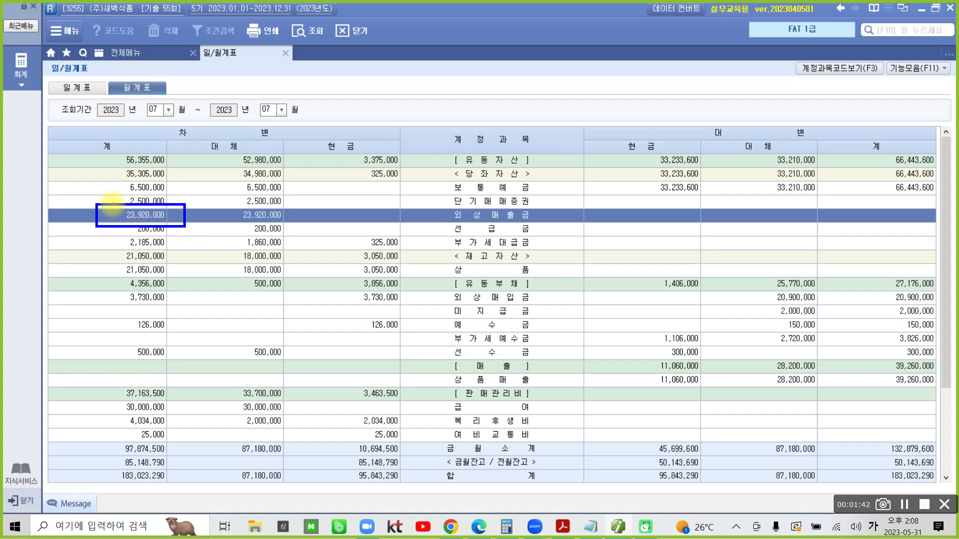
pyautogui.moveTo(111, 206); pyautogui.dragTo(121, 198)
# Extend the query period's end month to 09 and mark the credit-side total of the 상품매출 row.
pyautogui.click(281, 110)
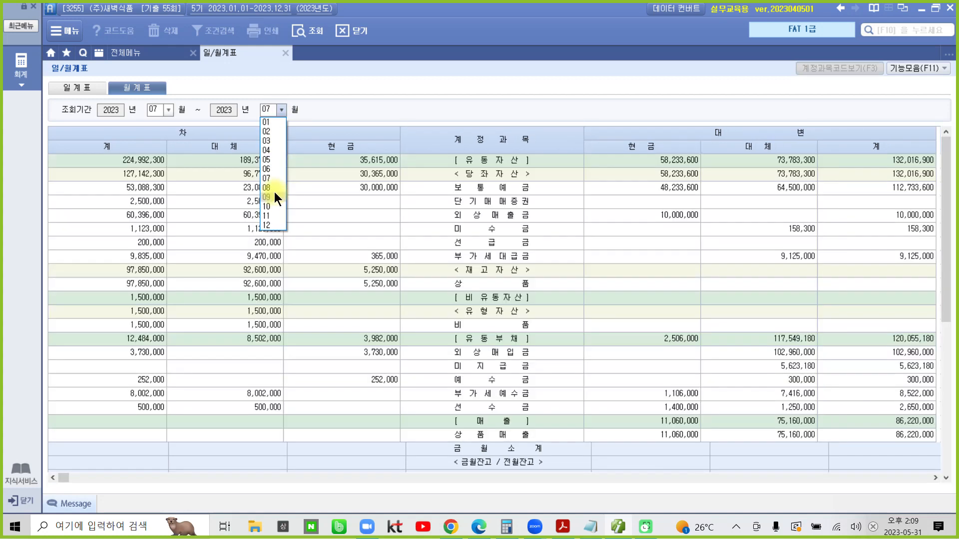
pyautogui.click(266, 197)
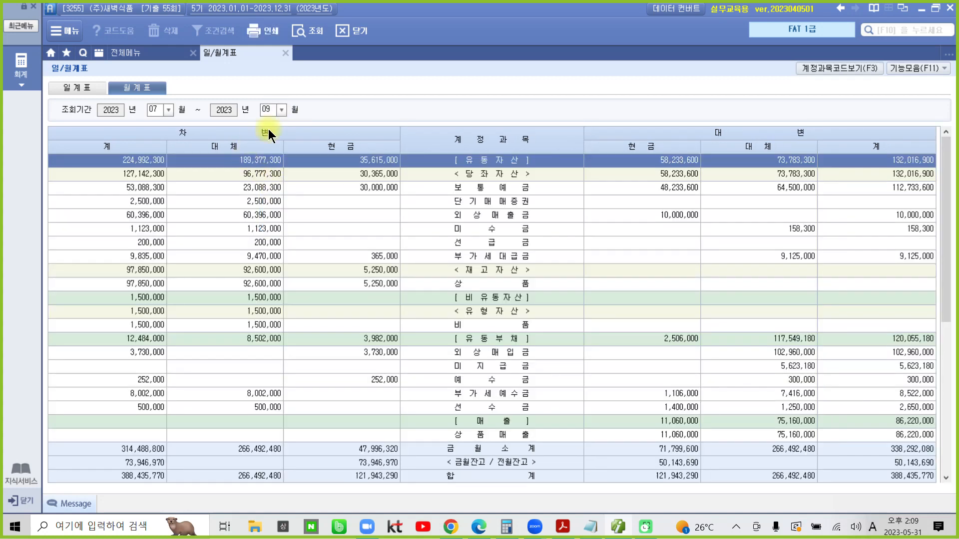
pyautogui.click(472, 312)
pyautogui.scroll(-3, 481, 322)
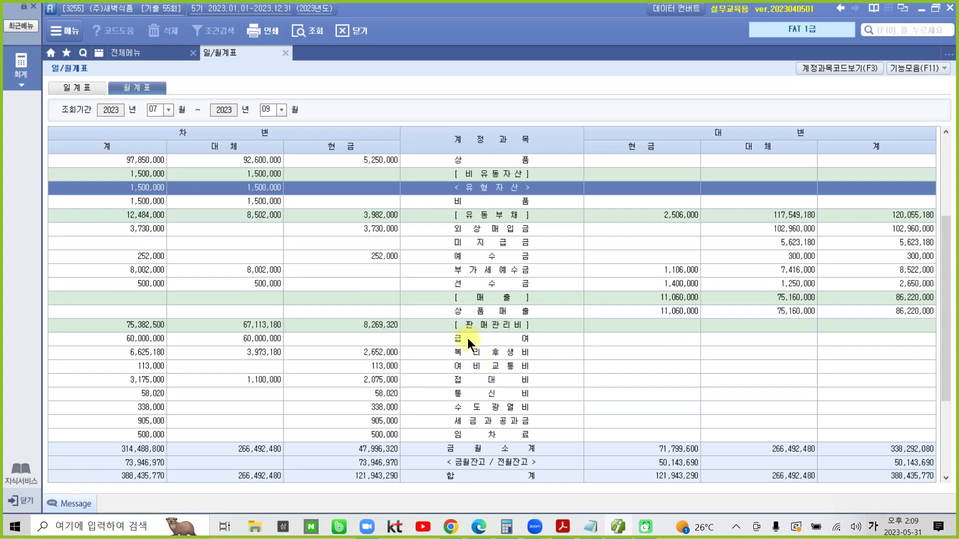
pyautogui.scroll(3, 468, 338)
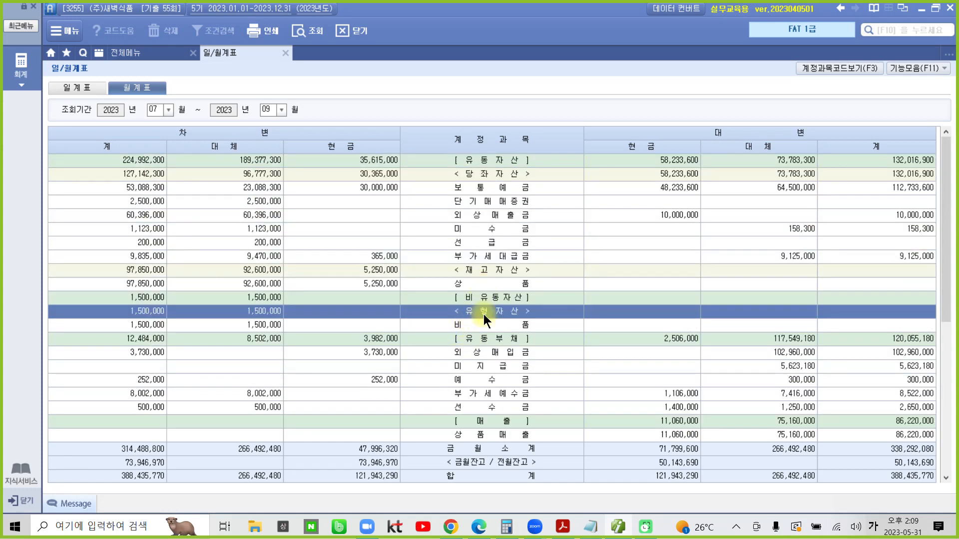
pyautogui.click(486, 327)
pyautogui.scroll(-3, 487, 328)
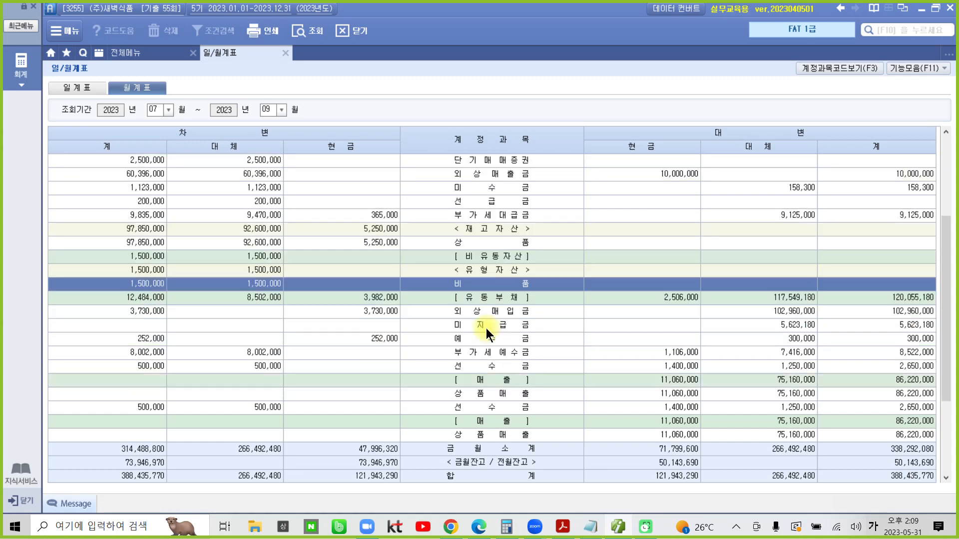
pyautogui.click(484, 312)
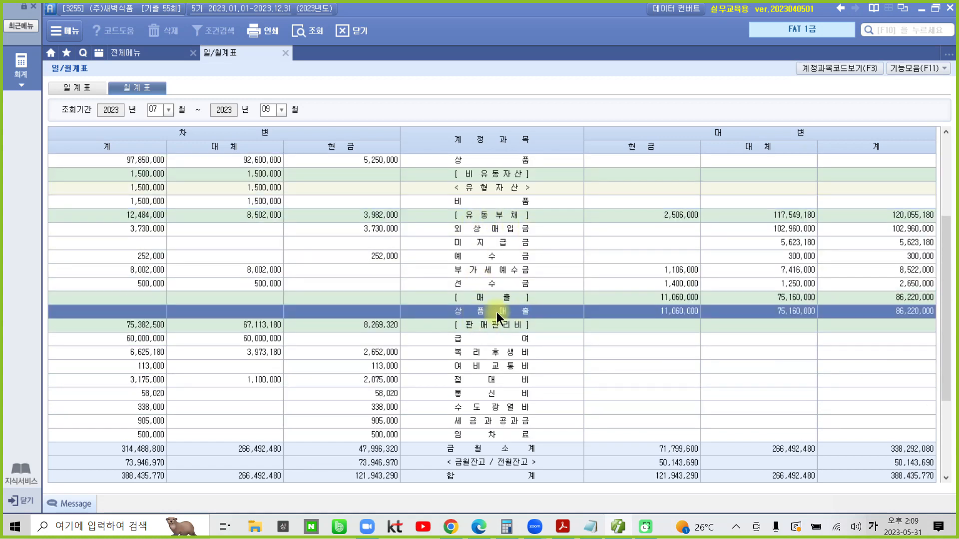
pyautogui.press('Hangul')
pyautogui.moveTo(884, 303); pyautogui.dragTo(934, 328)
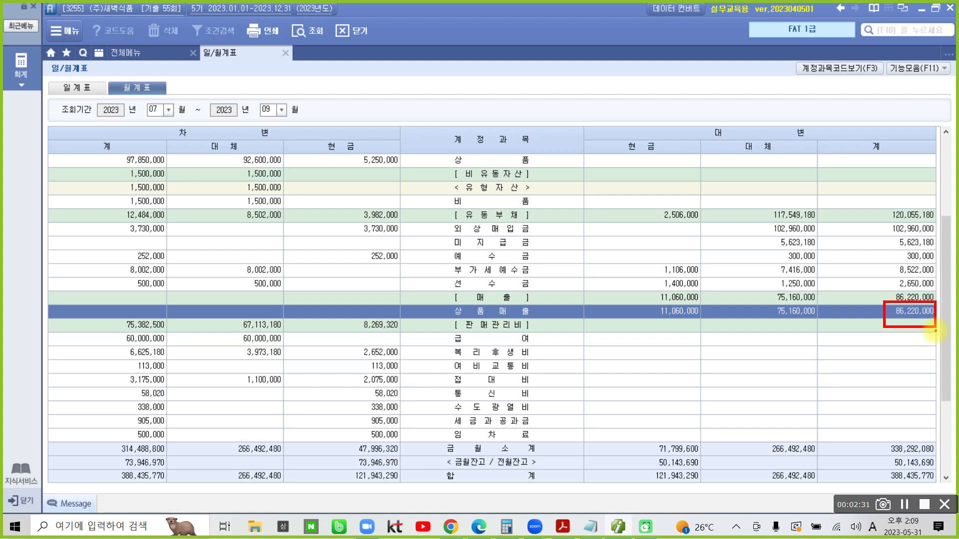
pyautogui.press('Escape')
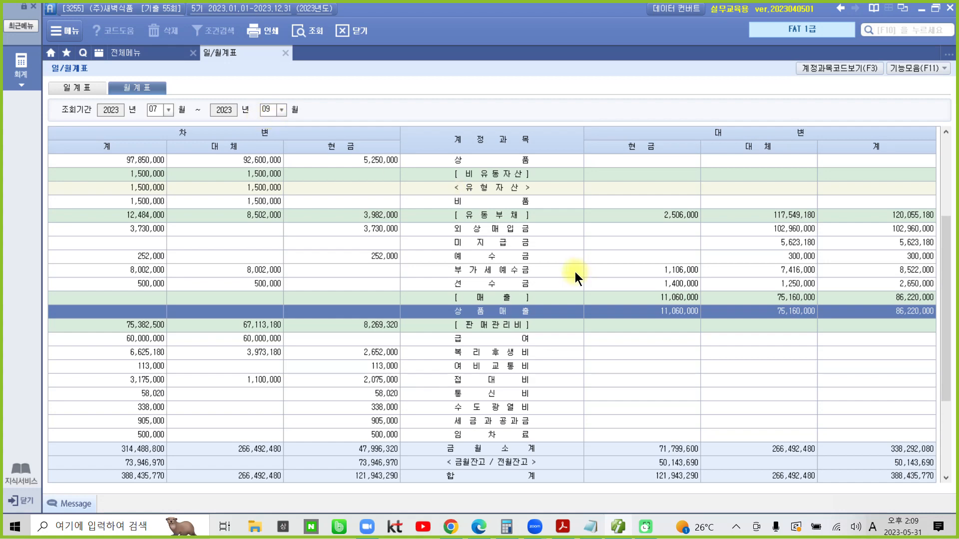
# Select the 접대비 row under 판매관리비 and mark its debit-side total for the third quarter.
pyautogui.click(511, 353)
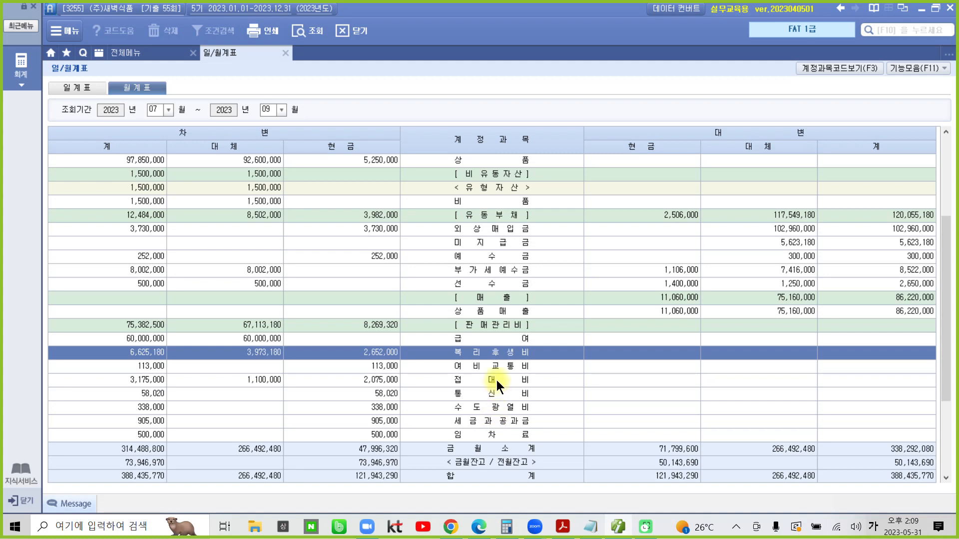
pyautogui.click(496, 379)
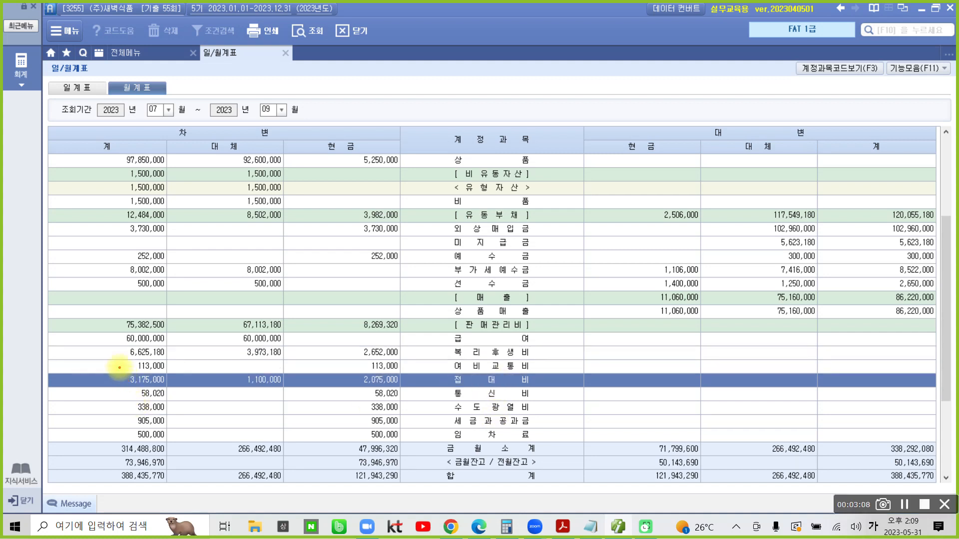
pyautogui.moveTo(119, 368)
pyautogui.mouseDown()
pyautogui.moveTo(134, 393)
pyautogui.moveTo(195, 393)
pyautogui.mouseUp()
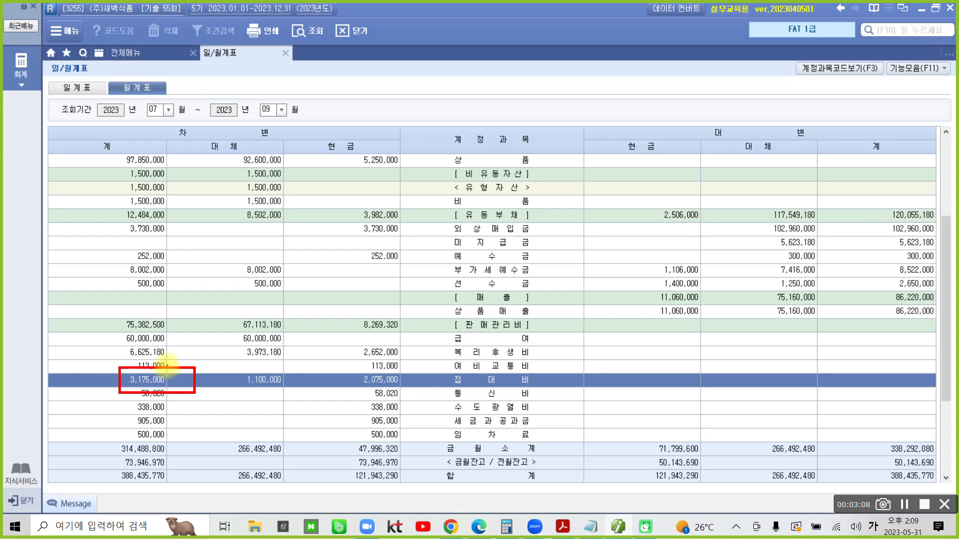
pyautogui.moveTo(167, 367); pyautogui.dragTo(188, 363)
pyautogui.click(193, 357)
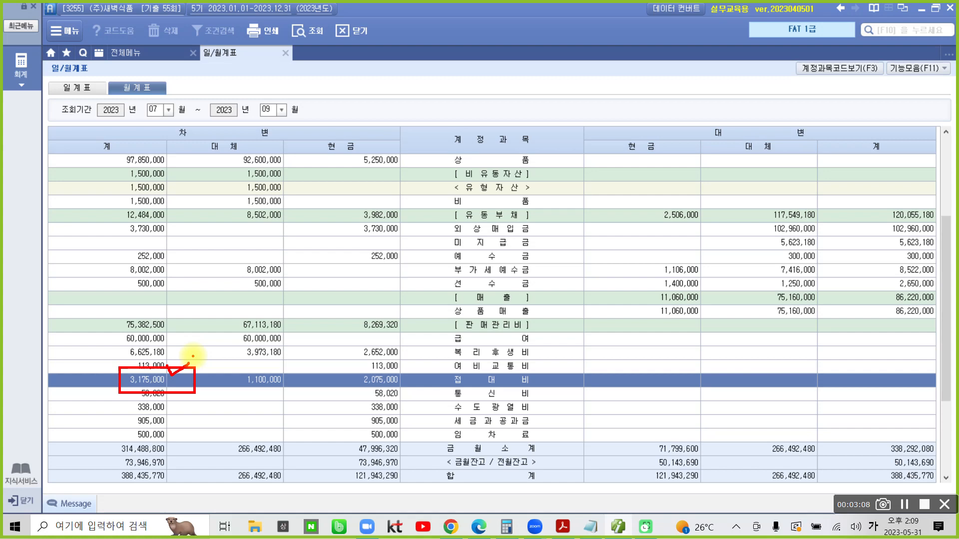
pyautogui.press('Escape')
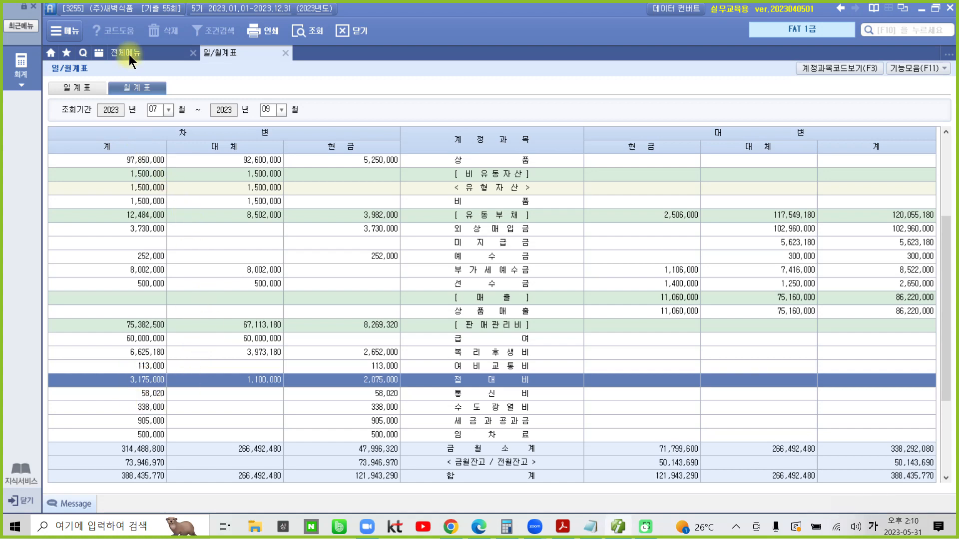
# Show the full menu and mark the 합계잔액시산표 entries under 전표입력/장부 and under 결산/재무제표 I.
pyautogui.click(129, 54)
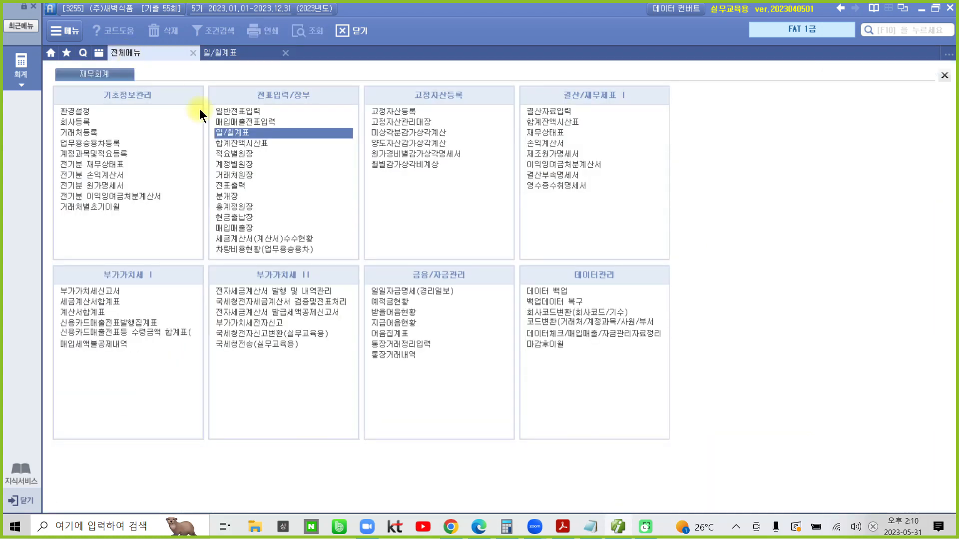
pyautogui.hotkey('ctrl', '2')
pyautogui.moveTo(201, 135); pyautogui.dragTo(312, 151)
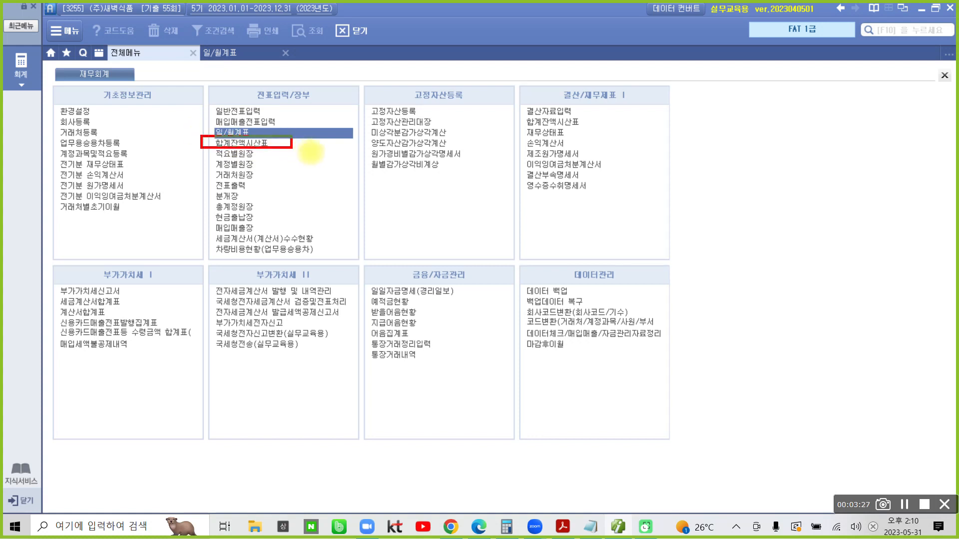
pyautogui.moveTo(282, 144); pyautogui.dragTo(304, 141)
pyautogui.moveTo(536, 83); pyautogui.dragTo(651, 106)
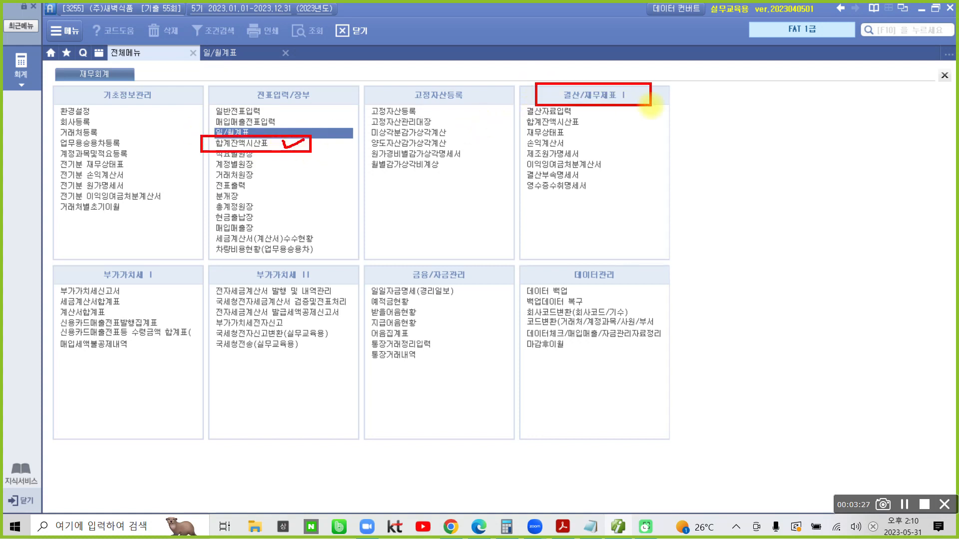
pyautogui.moveTo(504, 115)
pyautogui.mouseDown()
pyautogui.moveTo(617, 131)
pyautogui.moveTo(649, 119)
pyautogui.mouseUp()
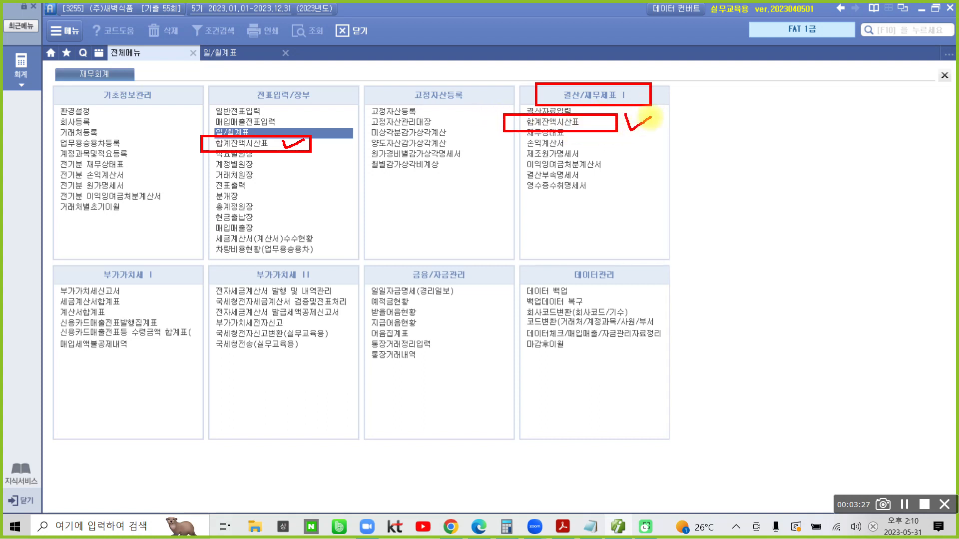
pyautogui.press('Escape')
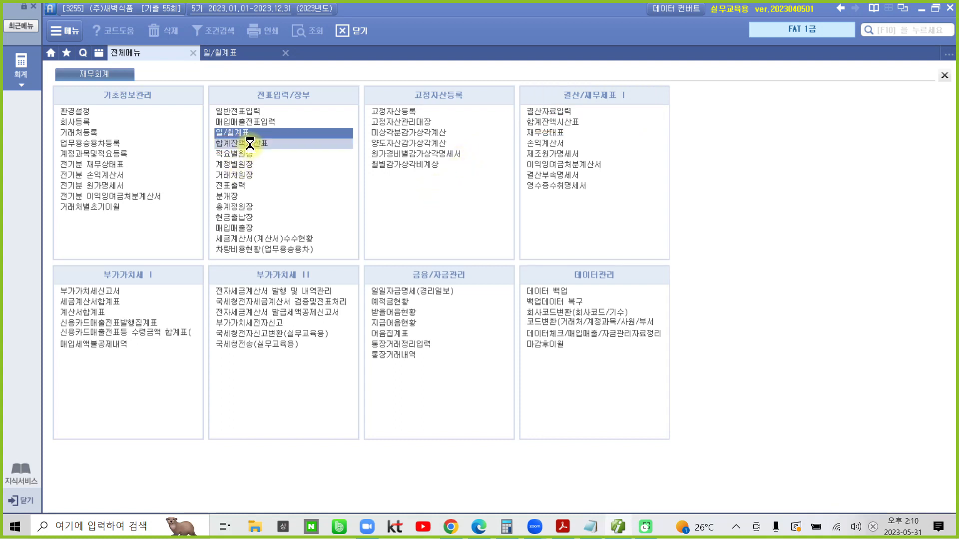
# Open 합계잔액시산표 from 전표입력/장부 and query it as of month 03, day 31.
pyautogui.click(249, 145)
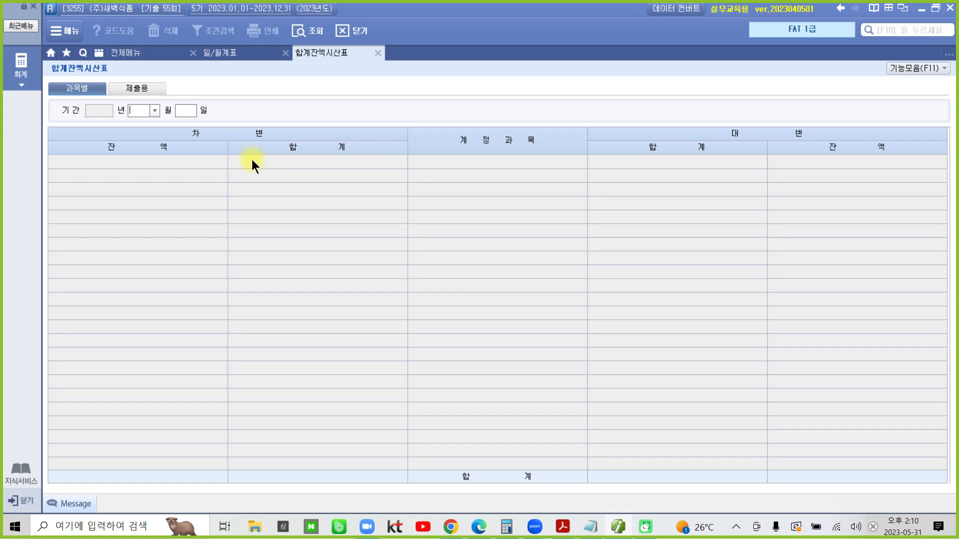
pyautogui.write('3')
pyautogui.press('Return')
pyautogui.press('Return')
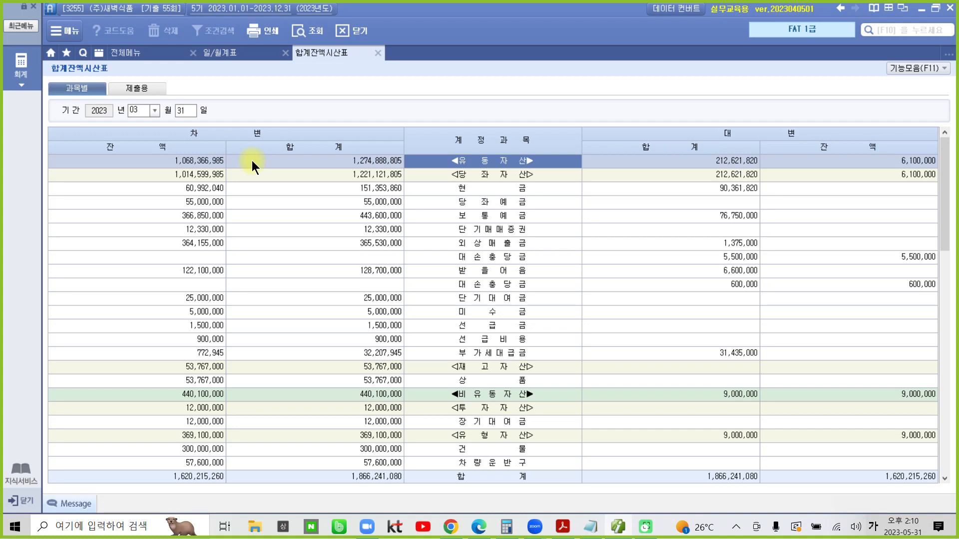
# Select the 외상매입금 row under 유동부채 and mark its credit-side balance for the end of March.
pyautogui.click(463, 424)
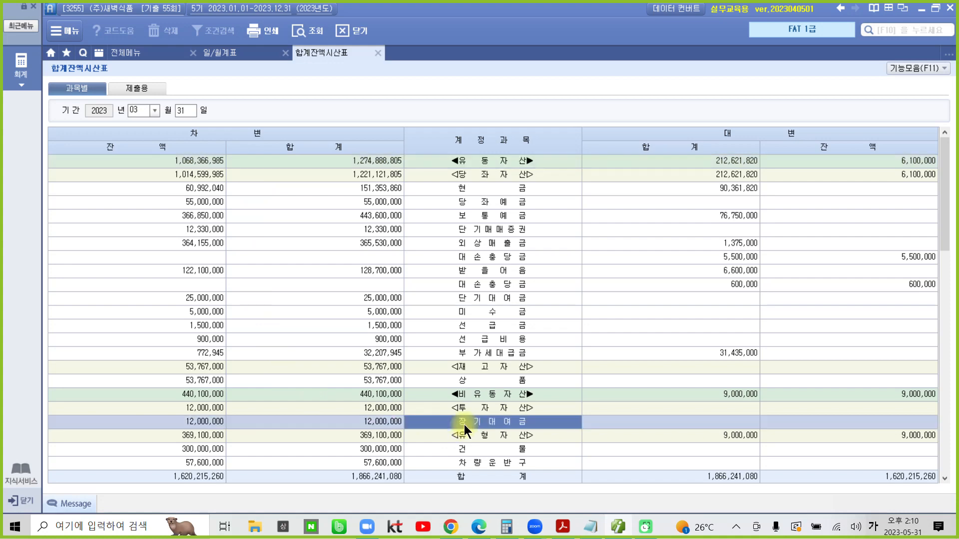
pyautogui.scroll(-6, 464, 425)
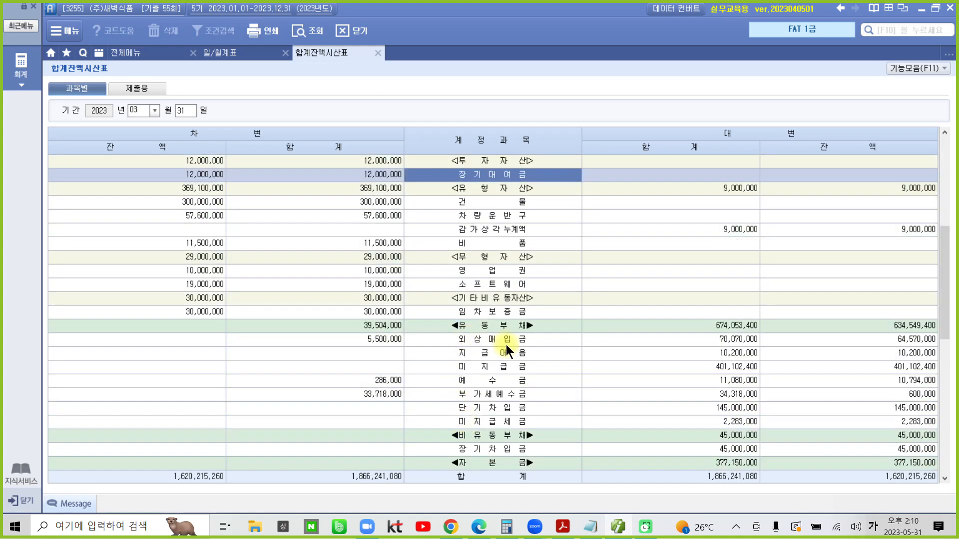
pyautogui.click(502, 338)
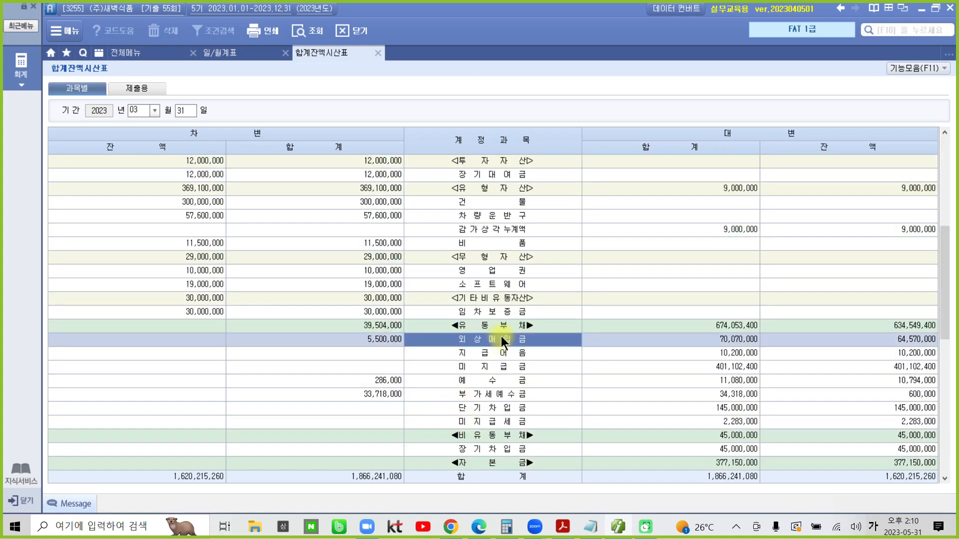
pyautogui.hotkey('ctrl', 'Tab')
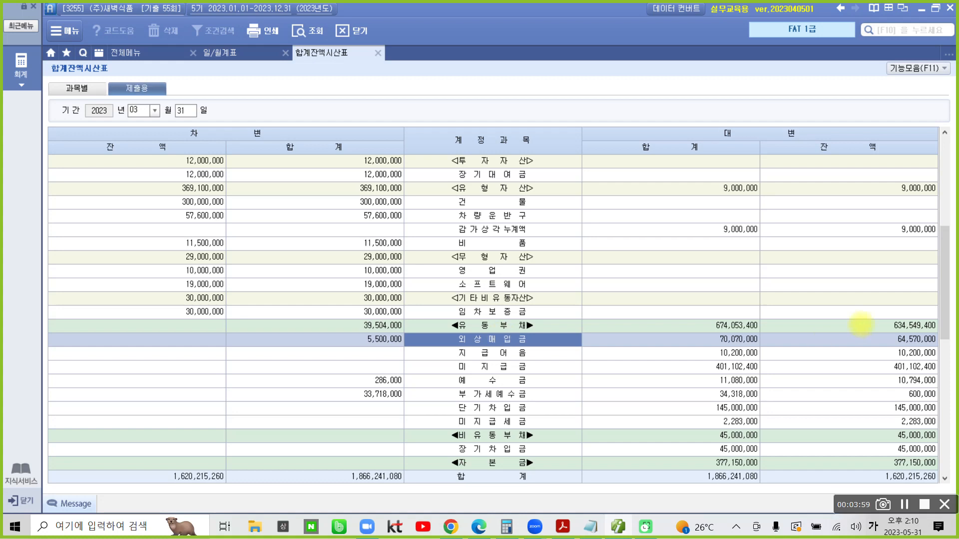
pyautogui.hotkey('ctrl', 'Tab')
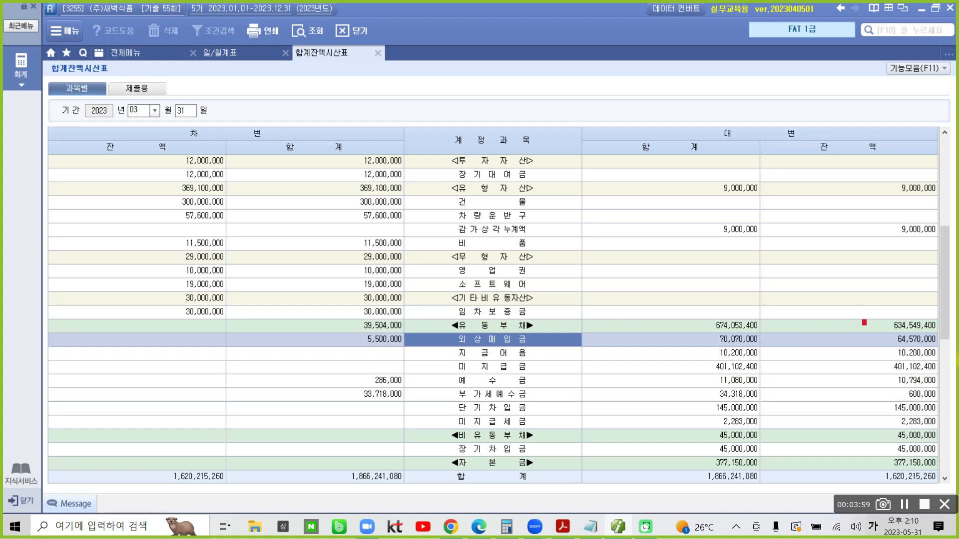
pyautogui.moveTo(863, 320)
pyautogui.mouseDown()
pyautogui.moveTo(930, 354)
pyautogui.moveTo(882, 344)
pyautogui.moveTo(954, 349)
pyautogui.mouseUp()
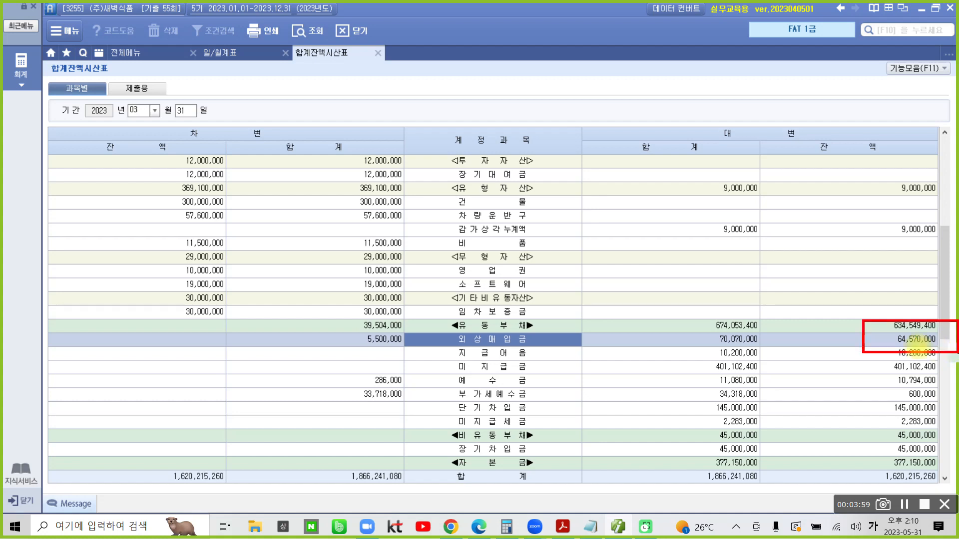
pyautogui.moveTo(871, 334); pyautogui.dragTo(873, 344)
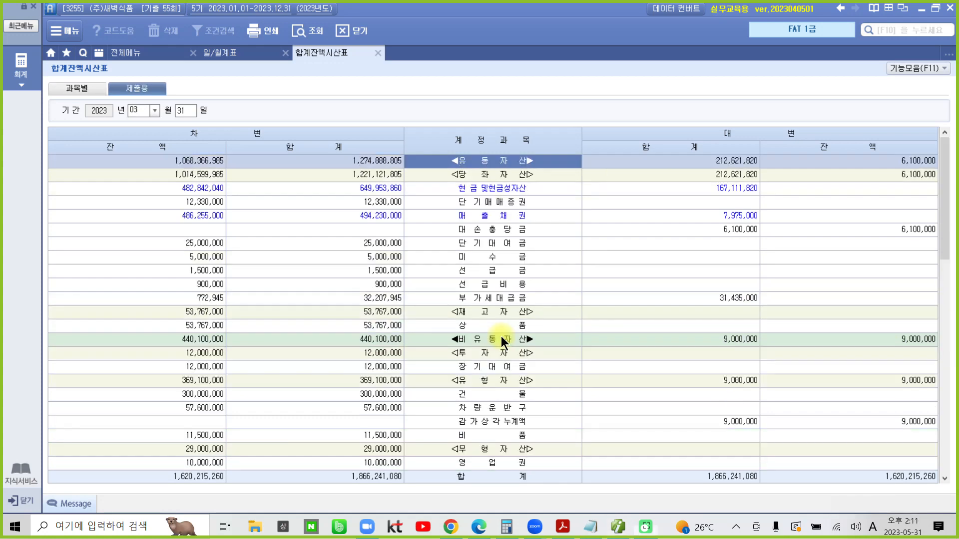
# Show the trial balance in the 과목별 view and query it as of month 07, day 31.
pyautogui.click(80, 92)
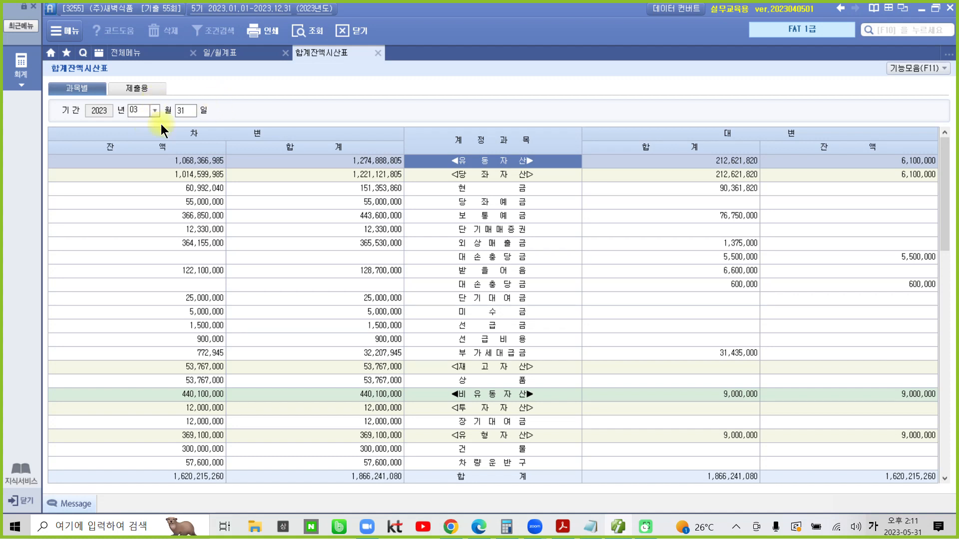
pyautogui.click(155, 110)
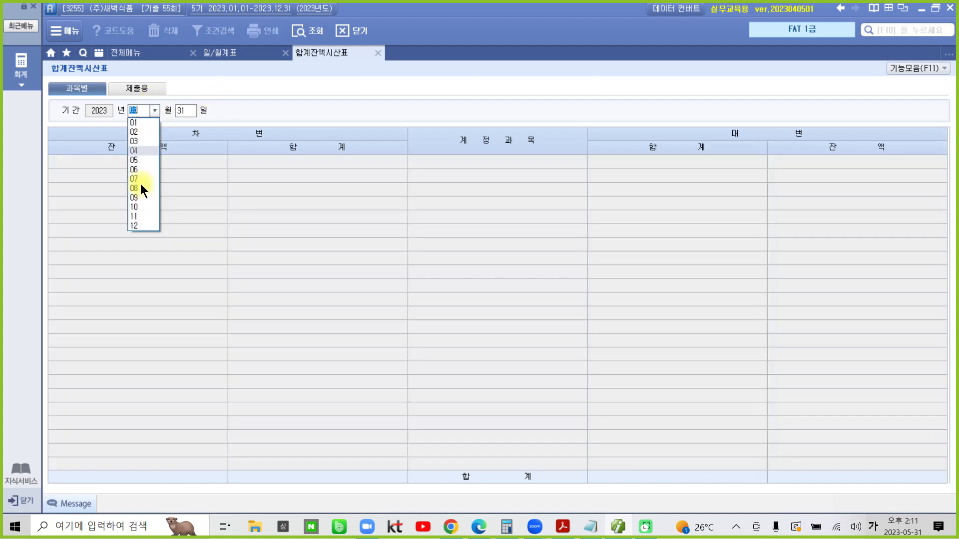
pyautogui.click(140, 175)
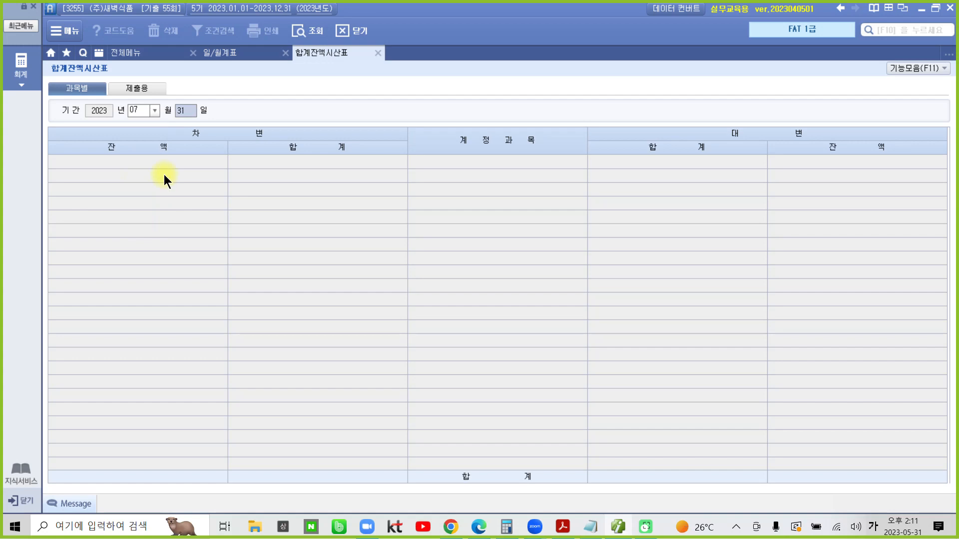
pyautogui.press('Return')
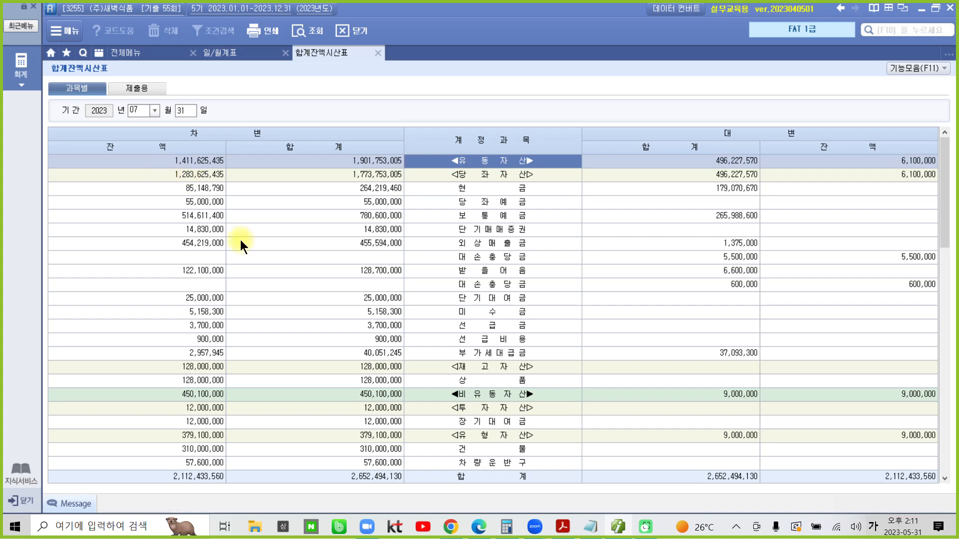
# Select the 선수금 row under 유동부채 and circle its credit-side balance, keeping the report in the 과목별 view.
pyautogui.click(468, 404)
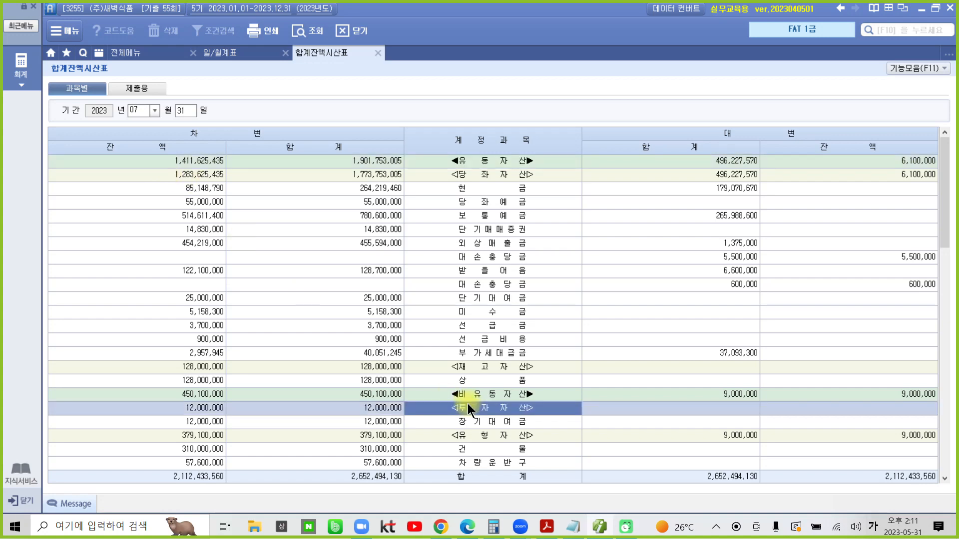
pyautogui.scroll(-6, 468, 403)
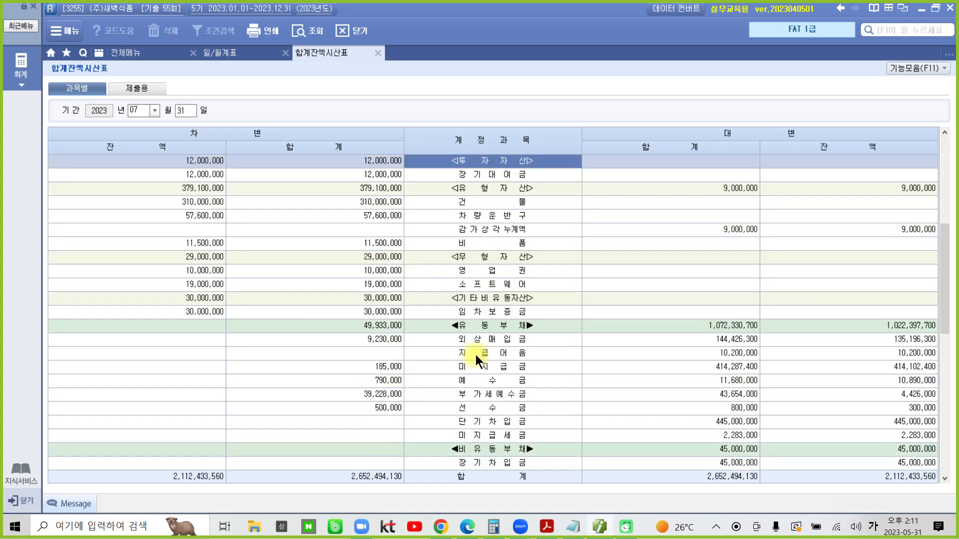
pyautogui.click(471, 408)
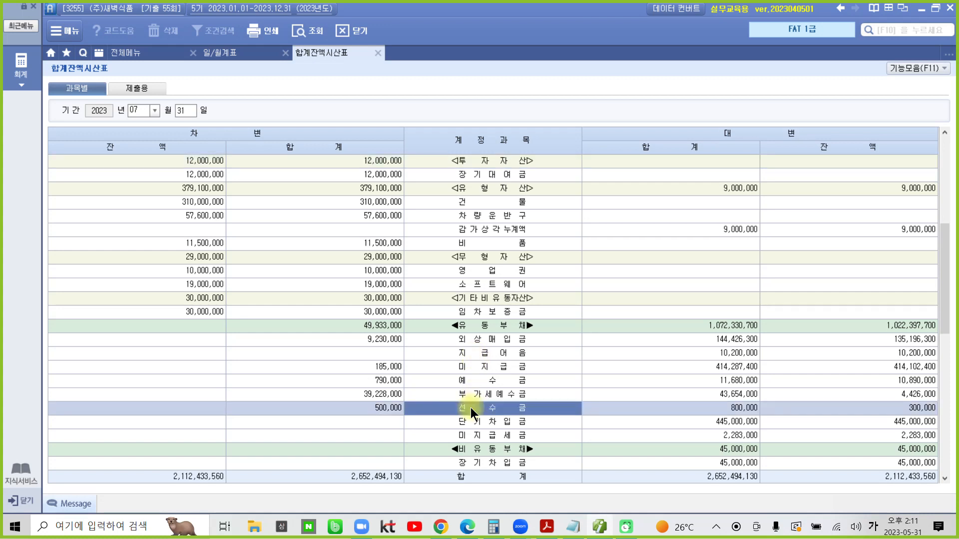
pyautogui.hotkey('ctrl', '2')
pyautogui.moveTo(892, 393); pyautogui.dragTo(905, 388)
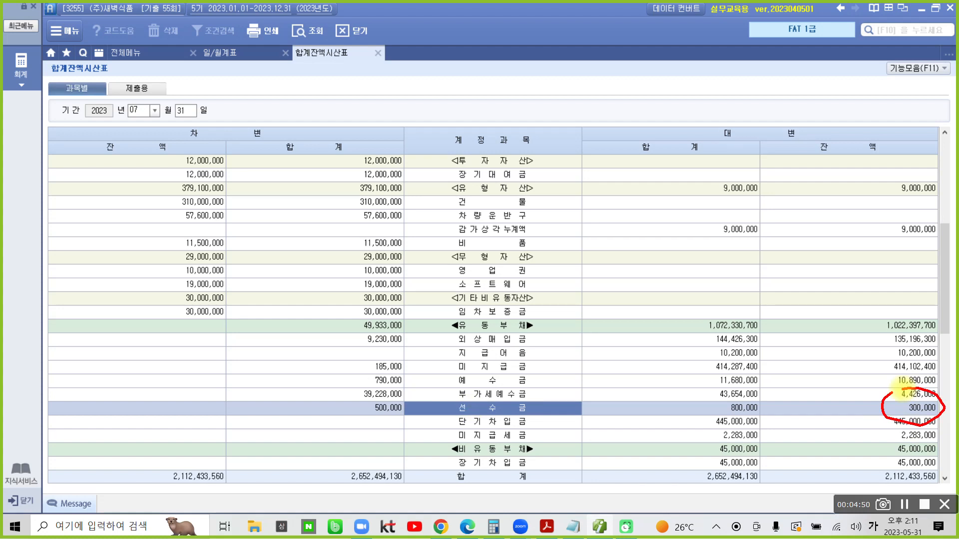
pyautogui.hotkey('ctrl', '2')
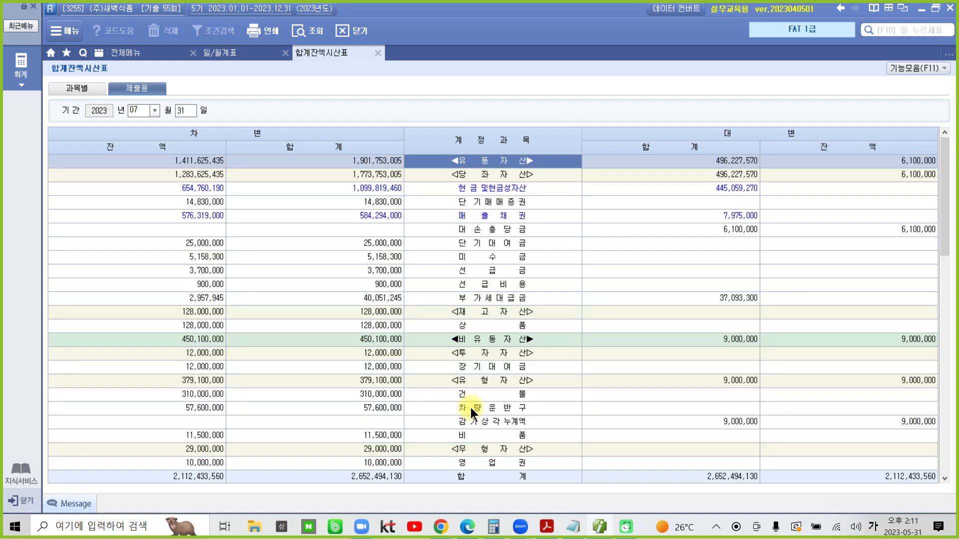
pyautogui.click(86, 89)
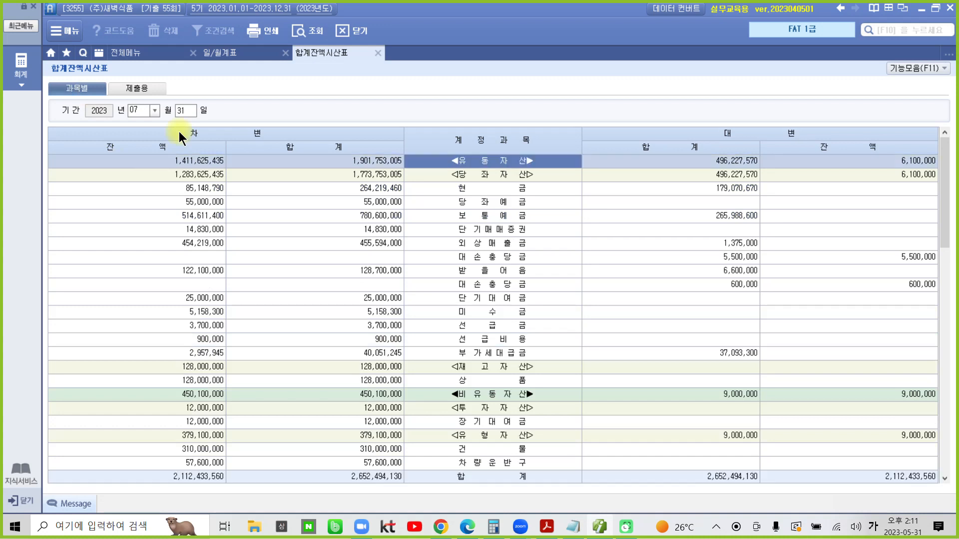
# Open 거래처원장 from the full menu and set its 잔액 query period to 01-01 through 12-31.
pyautogui.click(155, 53)
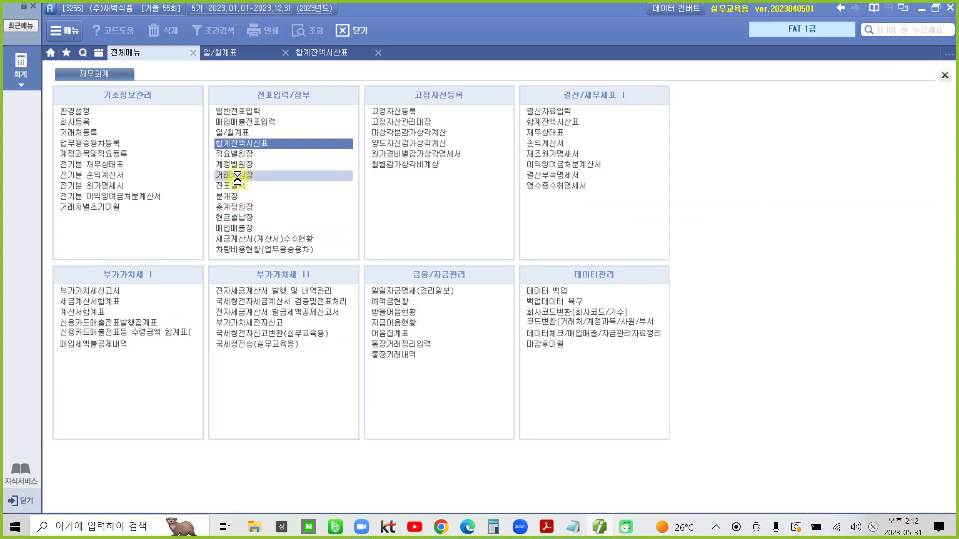
pyautogui.click(238, 176)
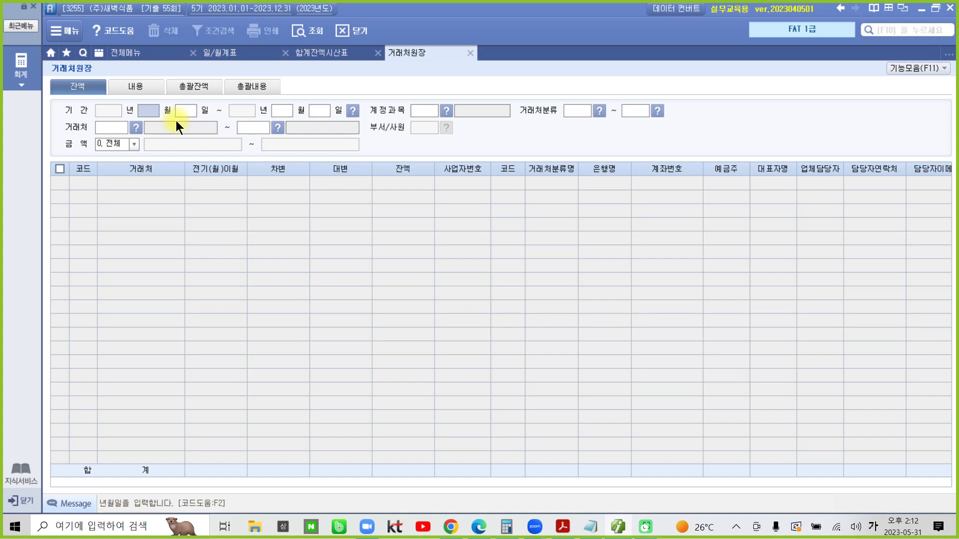
pyautogui.write('01')
pyautogui.press('Return')
pyautogui.write('01')
pyautogui.press('Return')
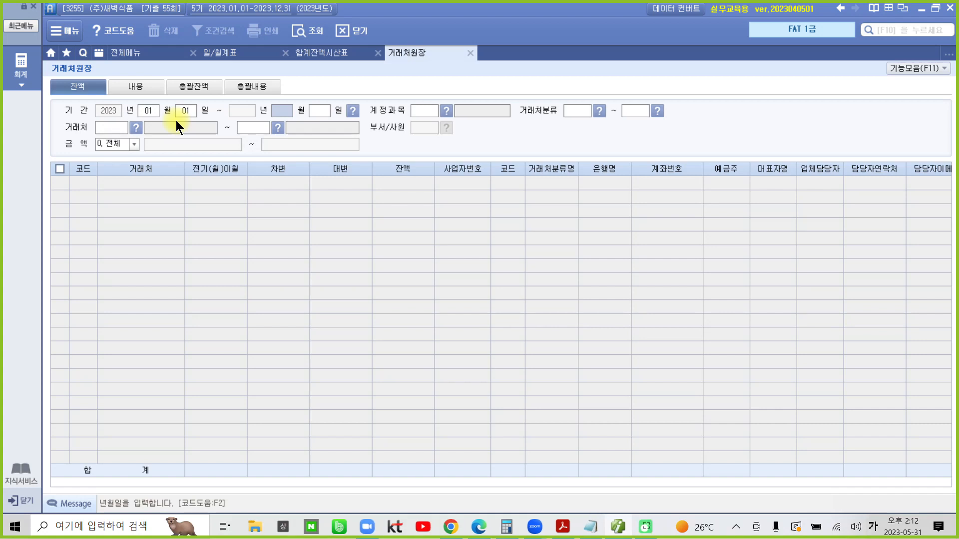
pyautogui.write('12')
pyautogui.press('Return')
pyautogui.write('31')
pyautogui.press('Return')
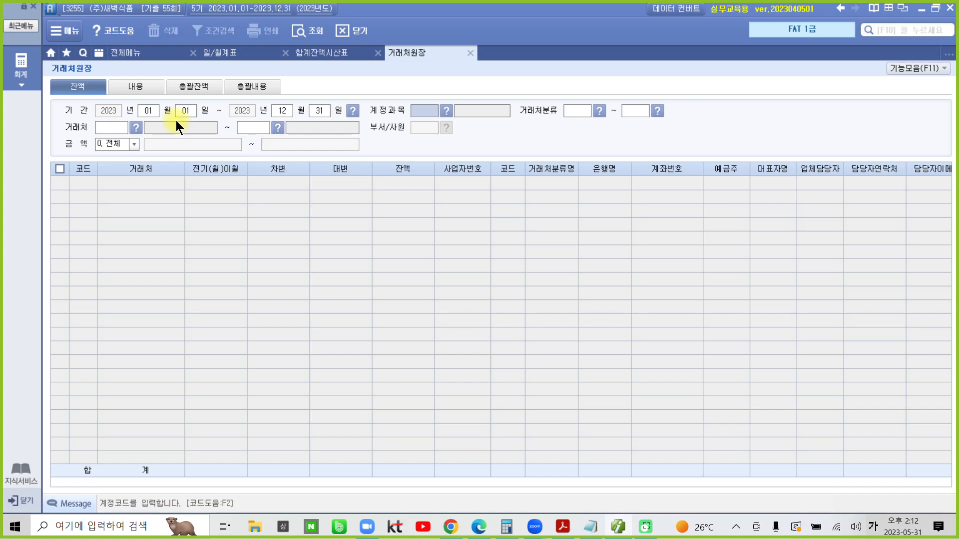
# Query the ledger for account 253 미지급금 across all 거래처, from code 00102 through 99700, with amount range 0. 전체.
pyautogui.write('253')
pyautogui.press('Return')
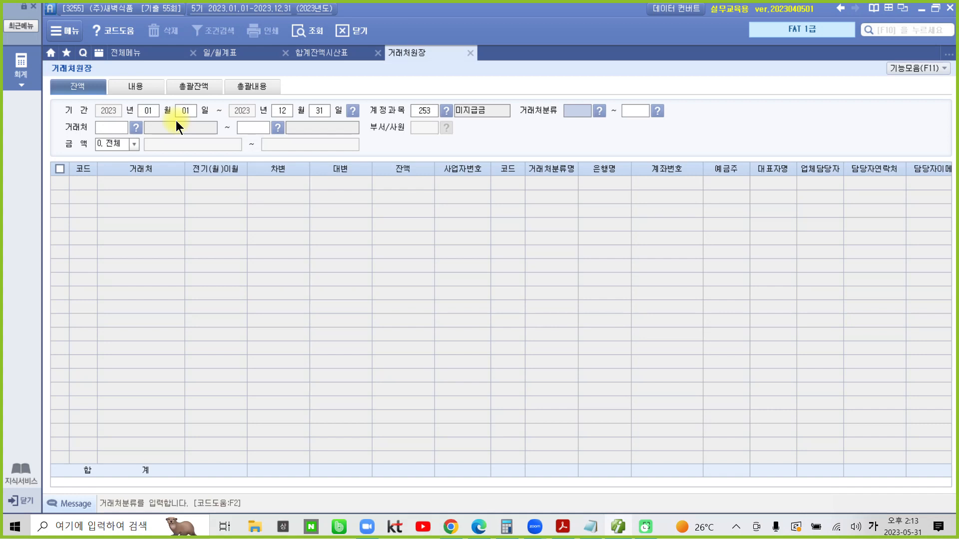
pyautogui.press('Return')
pyautogui.press('Return')
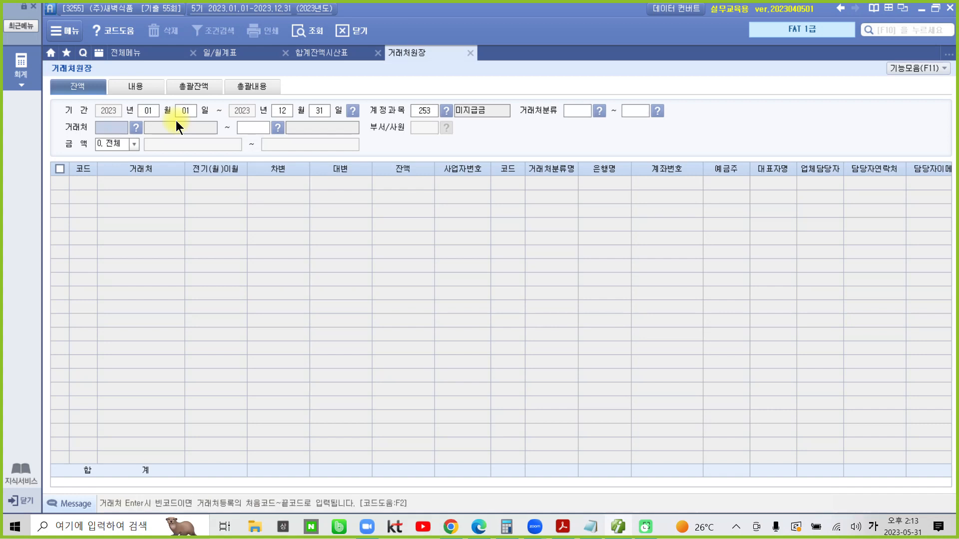
pyautogui.press('Return')
pyautogui.press('Return')
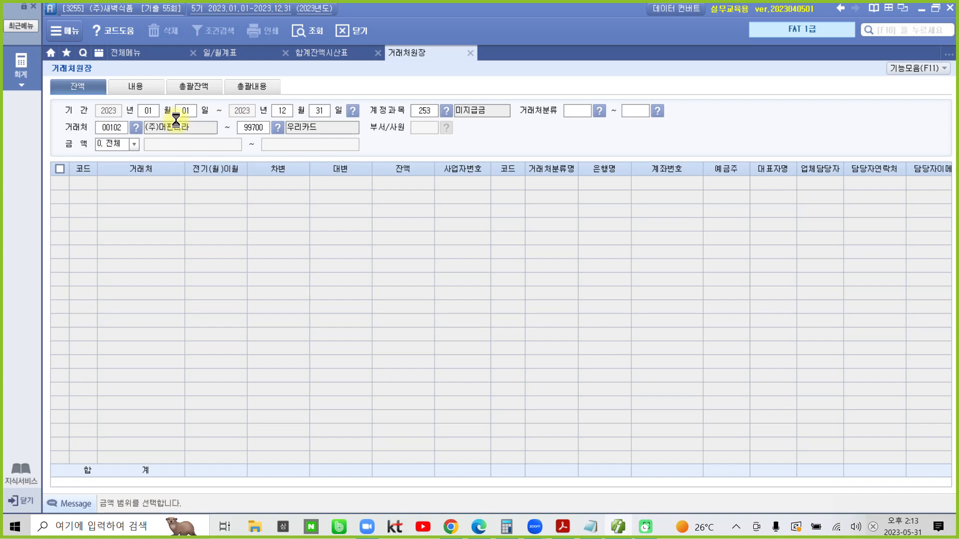
pyautogui.press('Return')
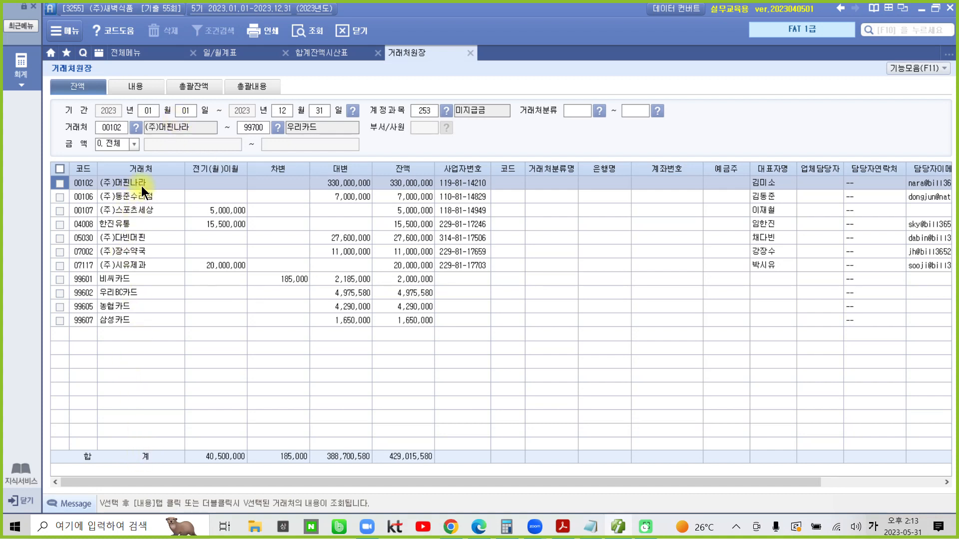
# Examine the 미지급금 balances by 거래처, selecting the rows (주)다빈머핀, (주)시유제과 and 삼성카드 in turn.
pyautogui.click(129, 233)
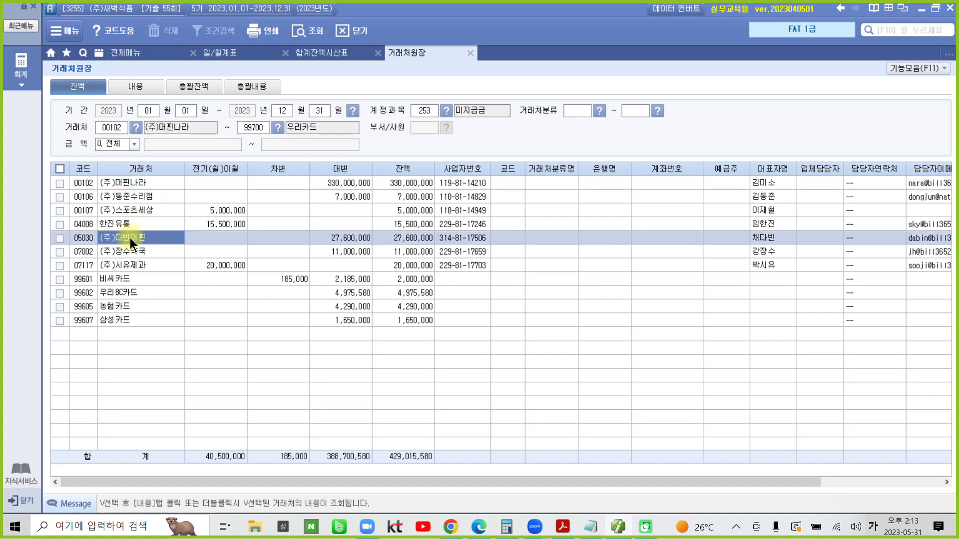
pyautogui.click(123, 268)
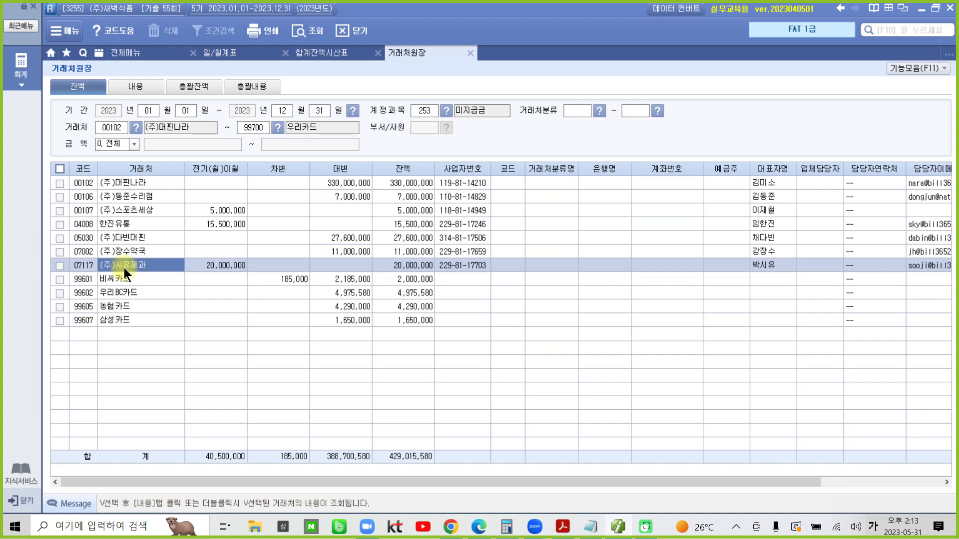
pyautogui.click(118, 316)
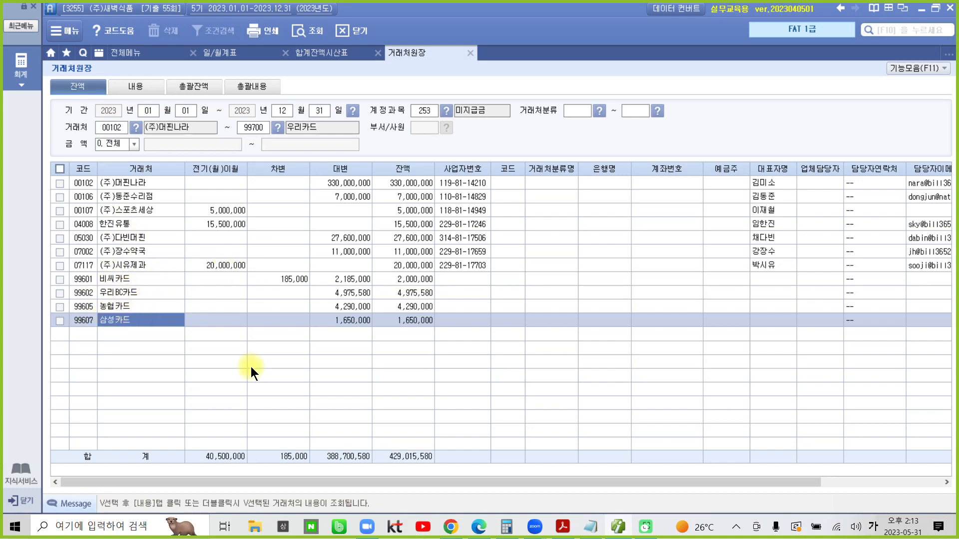
# Switch to the exam PDF in Adobe Acrobat Reader and highlight answer ④ of question 17 in yellow.
pyautogui.click(620, 529)
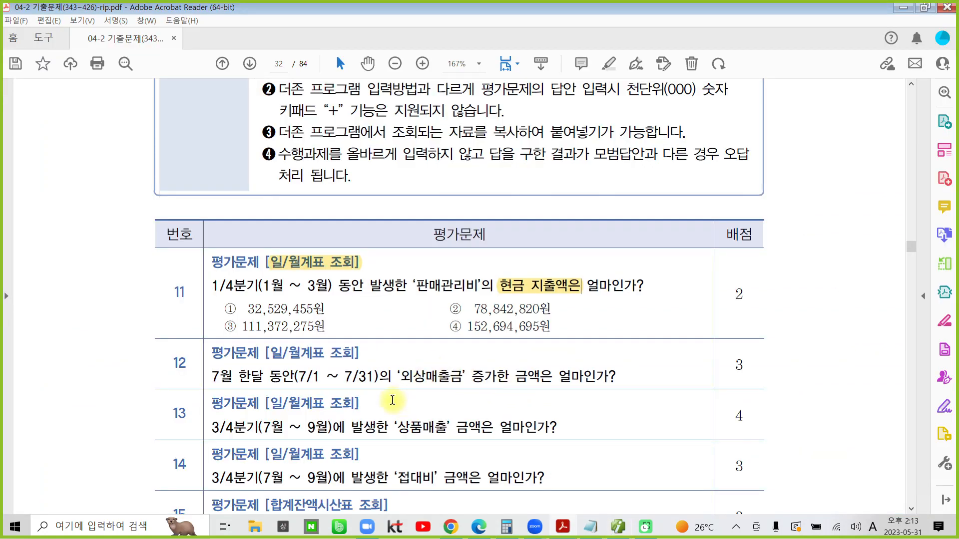
pyautogui.scroll(-9, 393, 403)
pyautogui.scroll(-6, 391, 407)
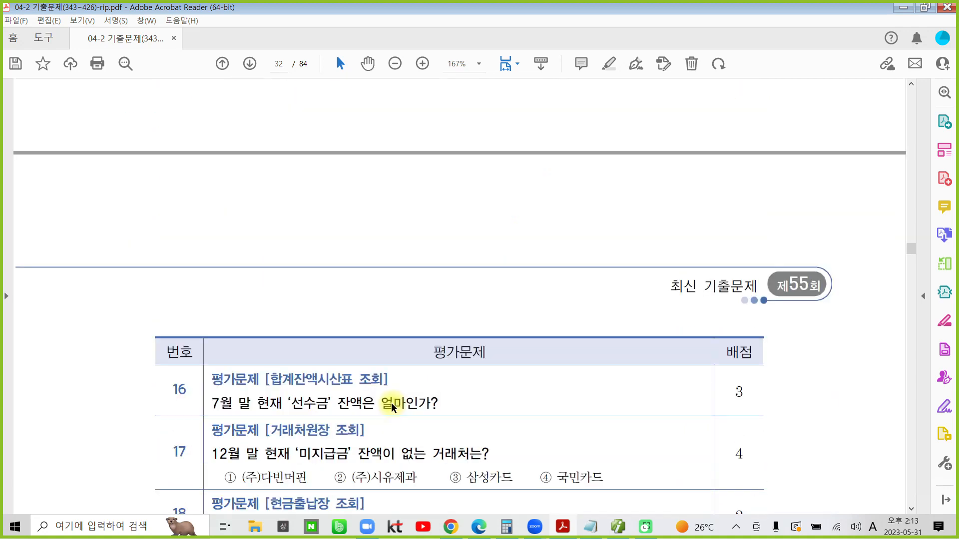
pyautogui.doubleClick(550, 283)
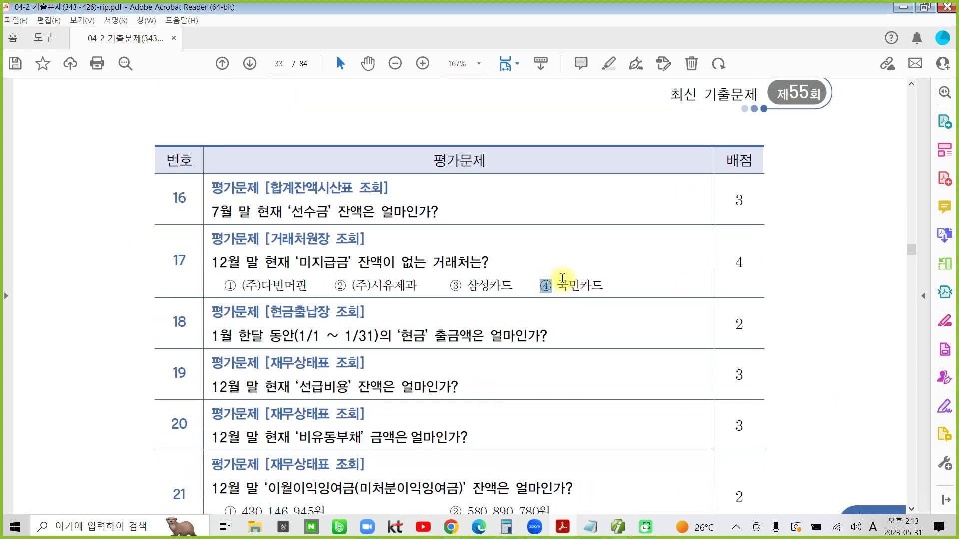
pyautogui.click(568, 239)
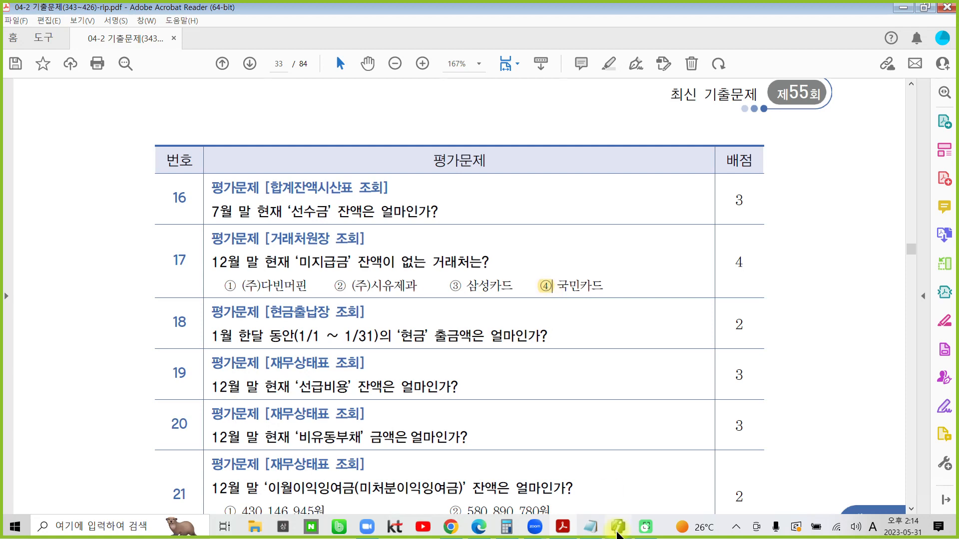
# Switch back to 더존 iPlus, open the 카드 list in 거래처등록 and inspect the 우리BC카드, 농협카드 and 삼성카드 entries.
pyautogui.moveTo(618, 533)
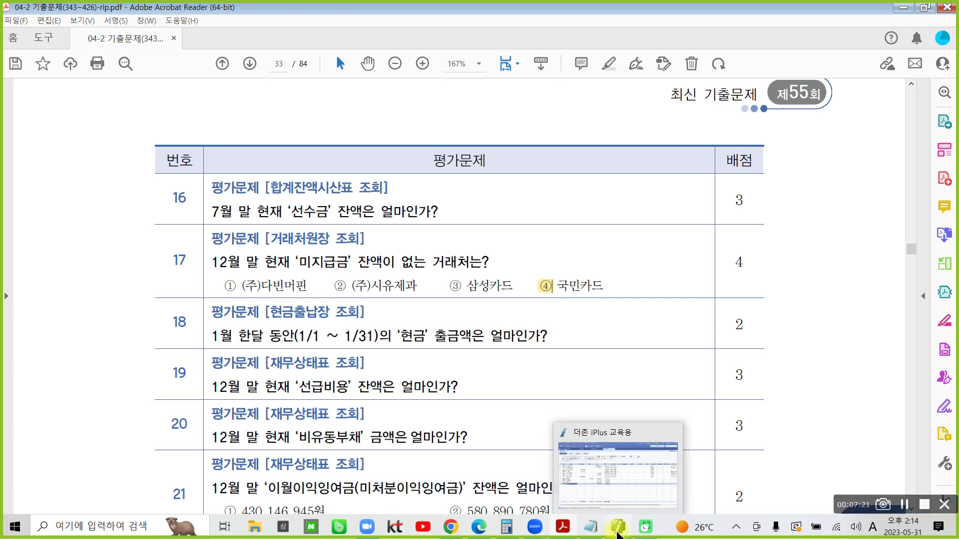
pyautogui.click(619, 532)
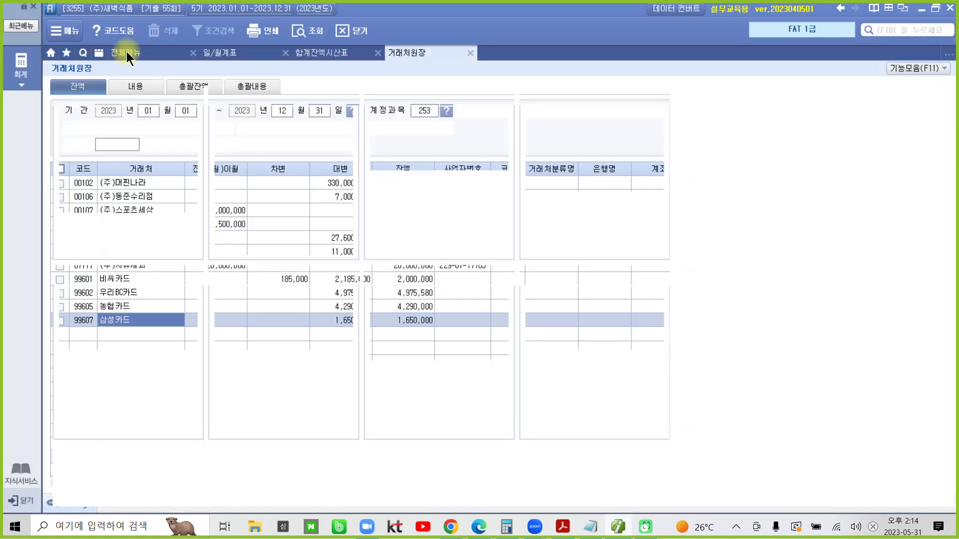
pyautogui.click(126, 52)
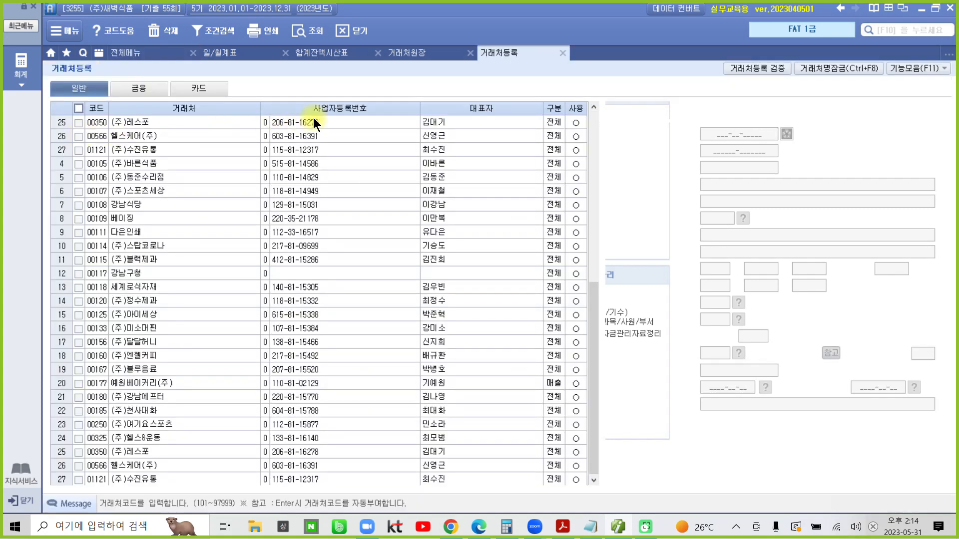
pyautogui.click(207, 89)
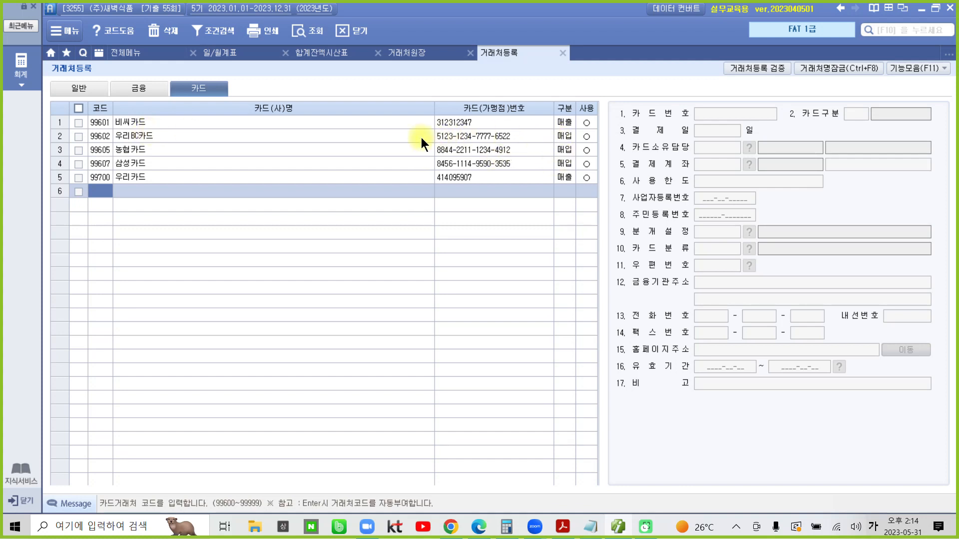
pyautogui.click(152, 132)
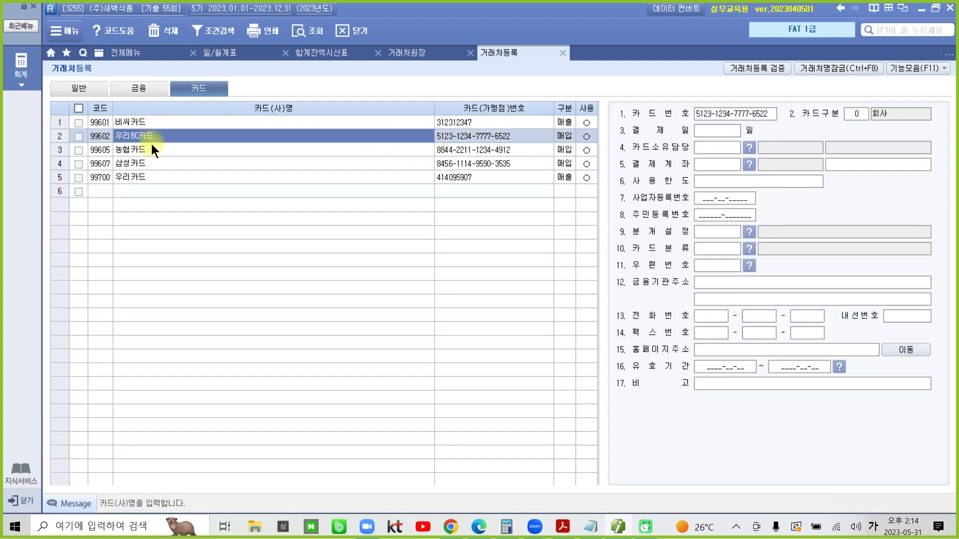
pyautogui.click(151, 144)
pyautogui.click(149, 163)
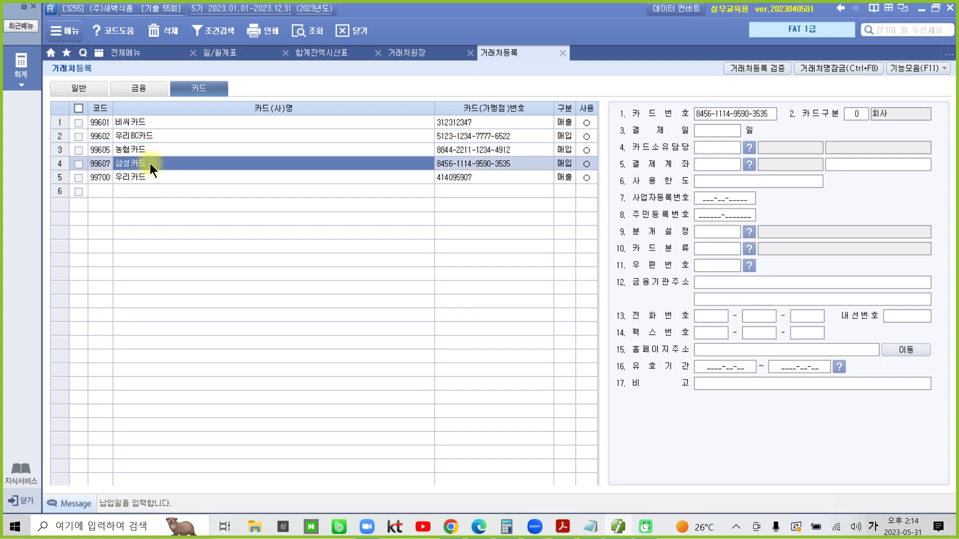
# Compare the 우리BC카드, 농협카드, 삼성카드 and 비씨카드 rows in 거래처원장 with the card registrations, selecting the 비씨카드 entry in 거래처등록.
pyautogui.click(418, 52)
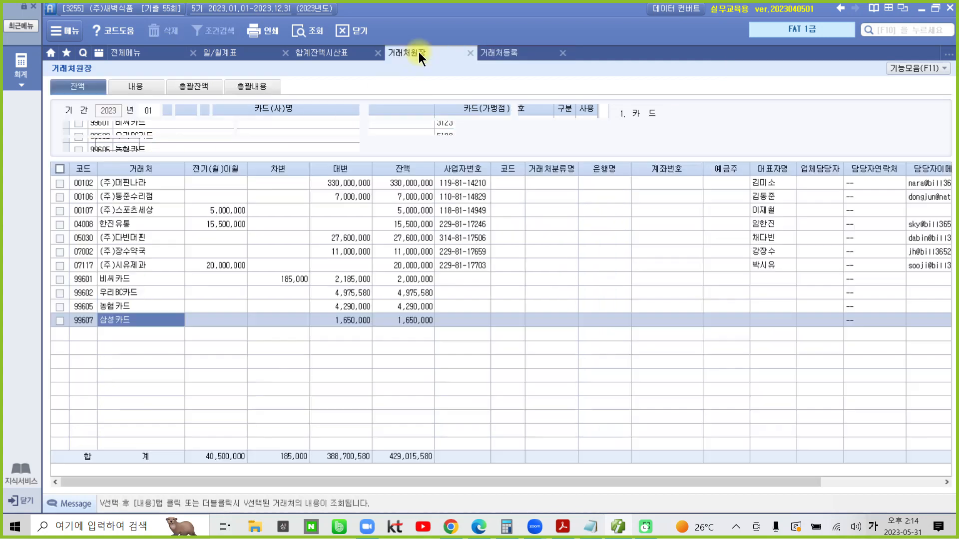
pyautogui.click(115, 297)
pyautogui.click(115, 305)
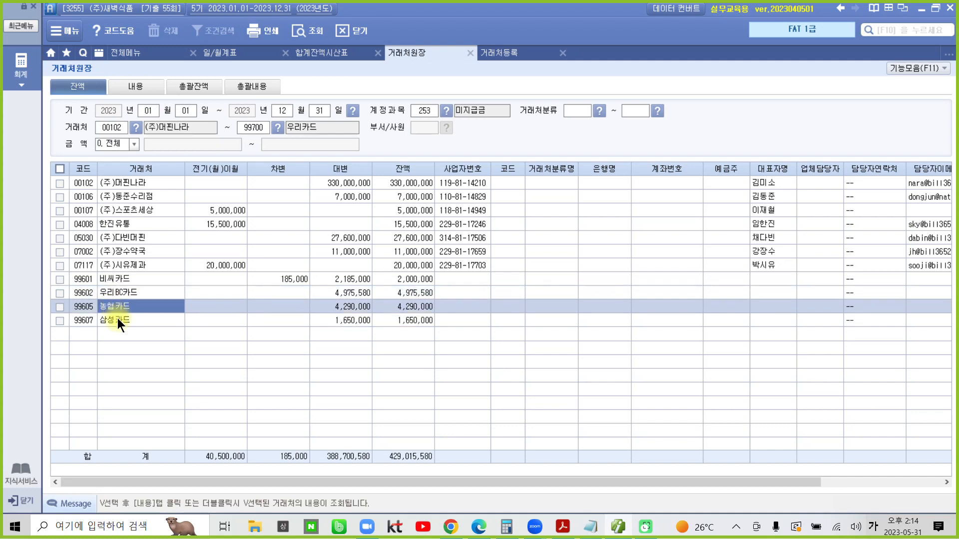
pyautogui.click(117, 320)
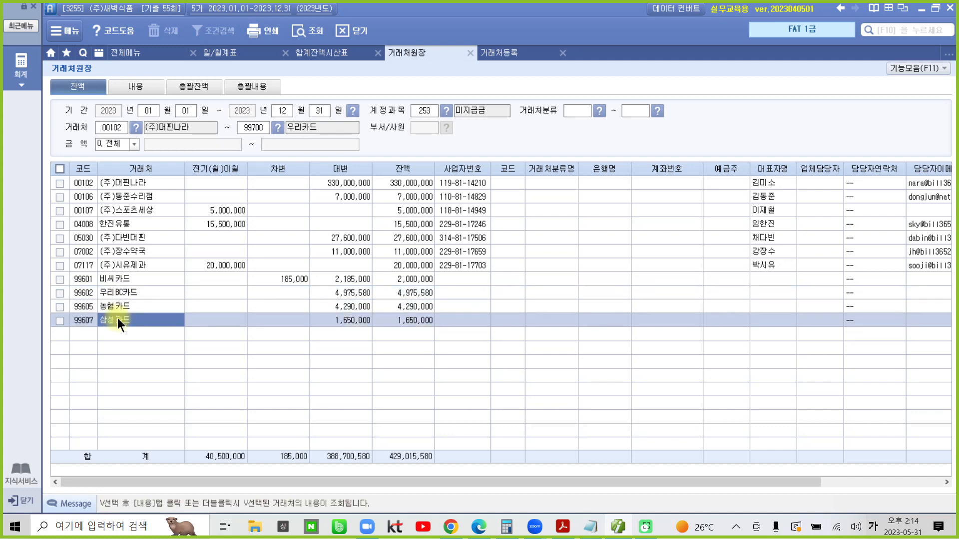
pyautogui.click(124, 280)
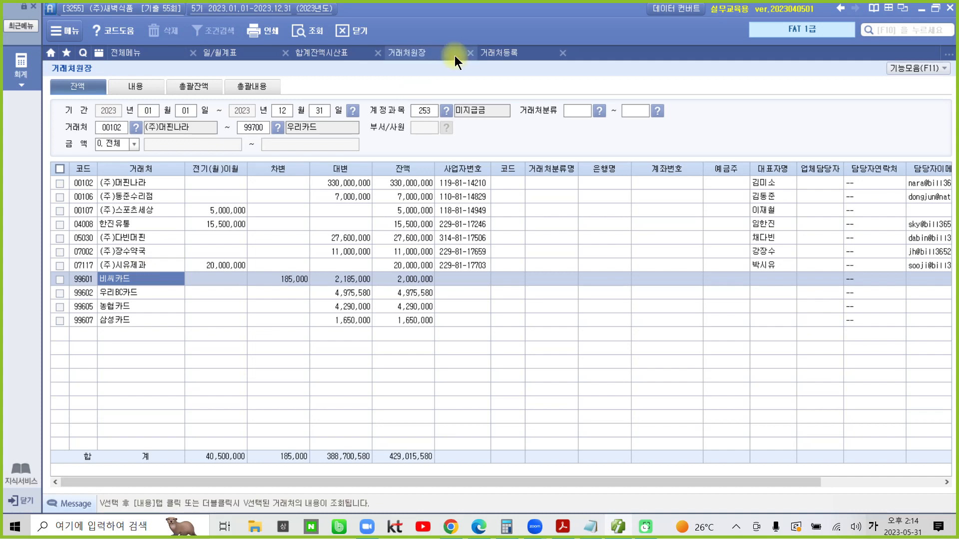
pyautogui.click(496, 52)
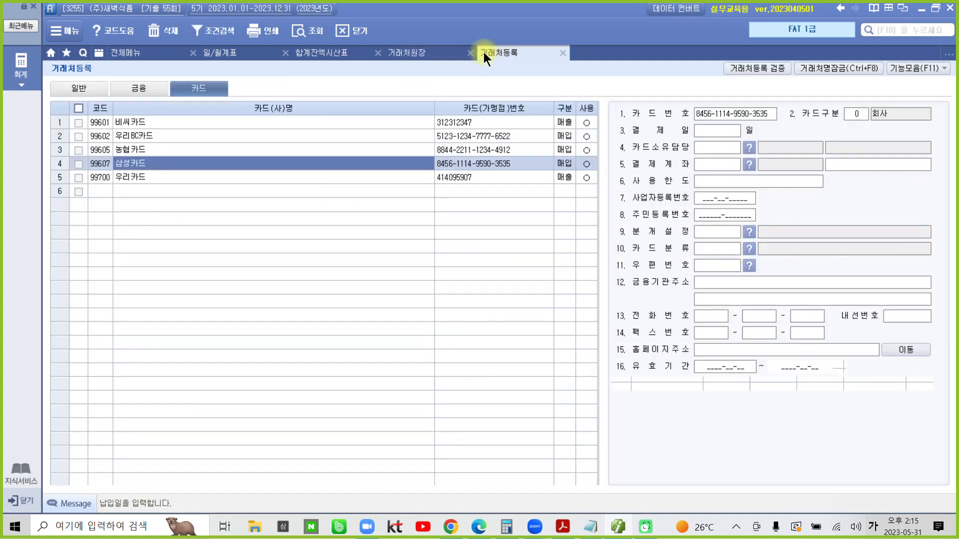
pyautogui.click(173, 123)
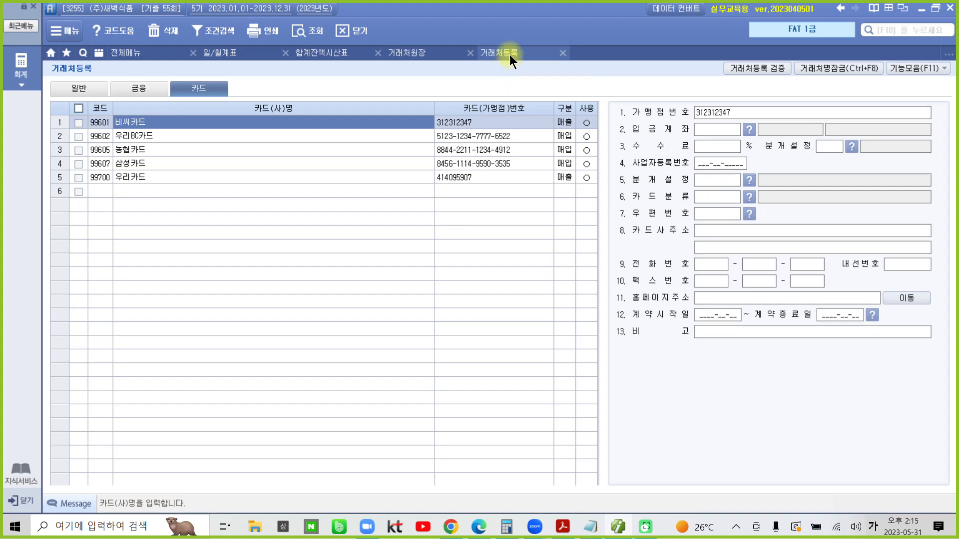
# Check the 비씨카드 debit and balance amounts in 거래처원장, and open the transaction details behind its 미지급금 balance.
pyautogui.click(414, 51)
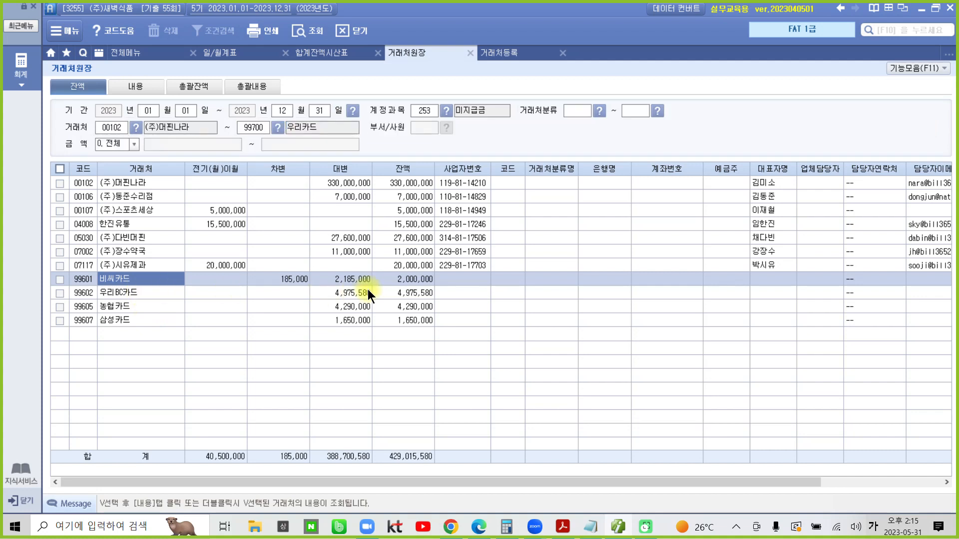
pyautogui.click(406, 280)
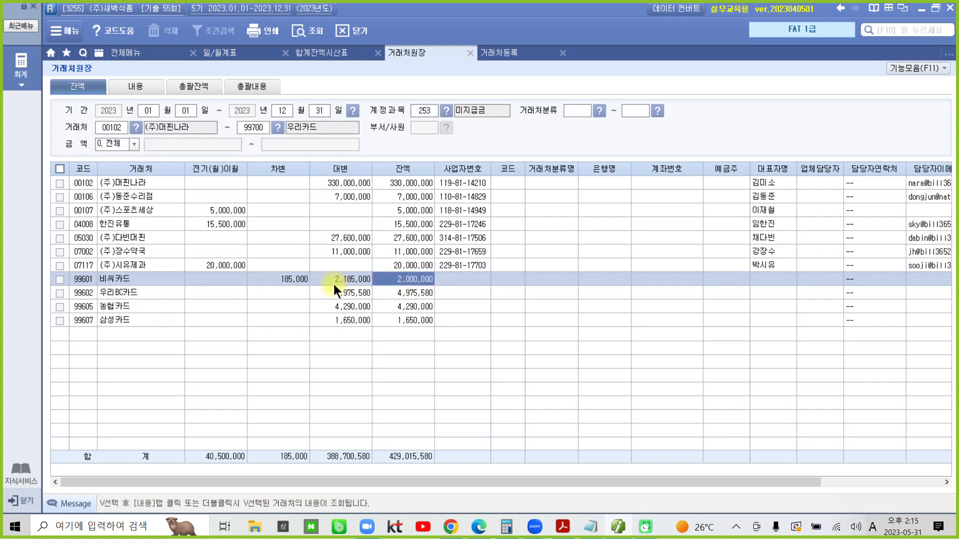
pyautogui.click(282, 278)
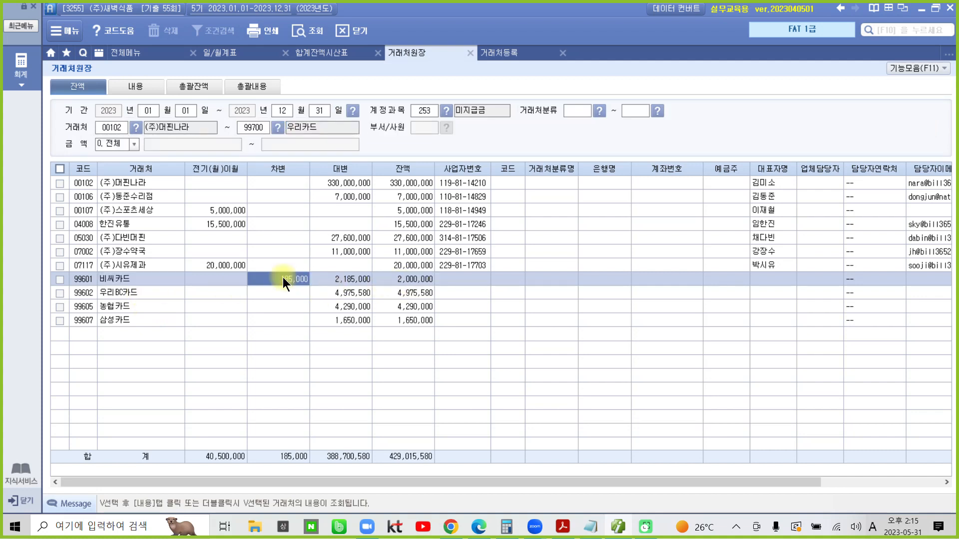
pyautogui.click(400, 281)
pyautogui.doubleClick(400, 283)
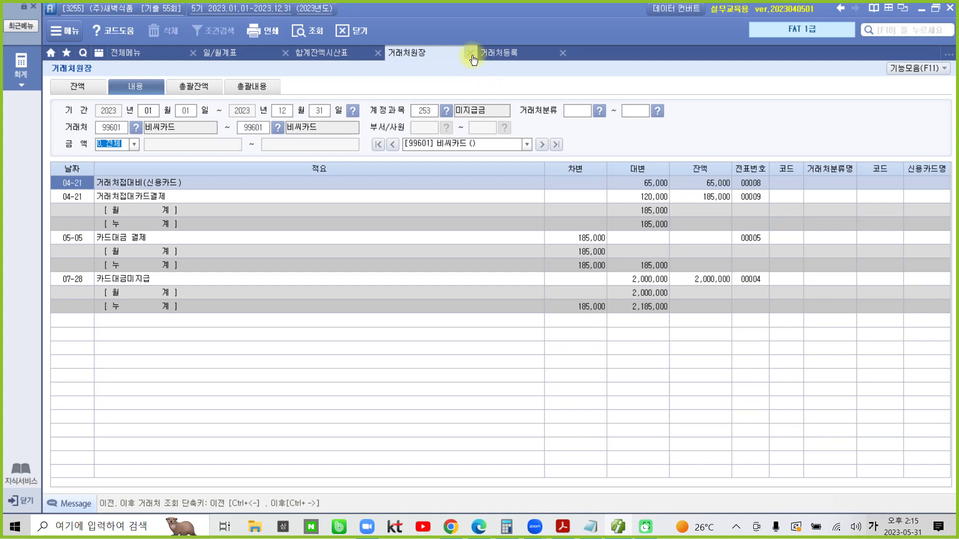
# Open 일반전표입력 from the full menu and retrieve the vouchers dated 04-21.
pyautogui.click(161, 56)
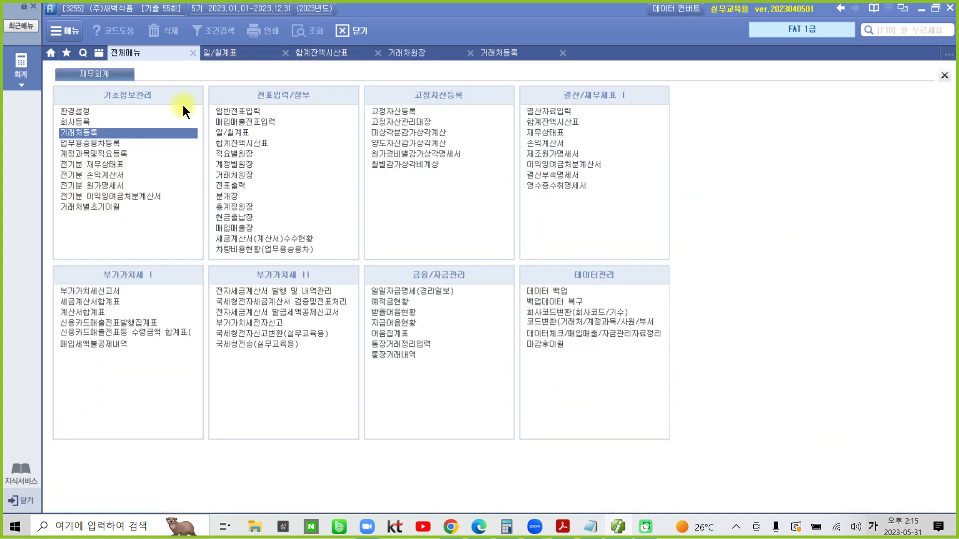
pyautogui.click(230, 110)
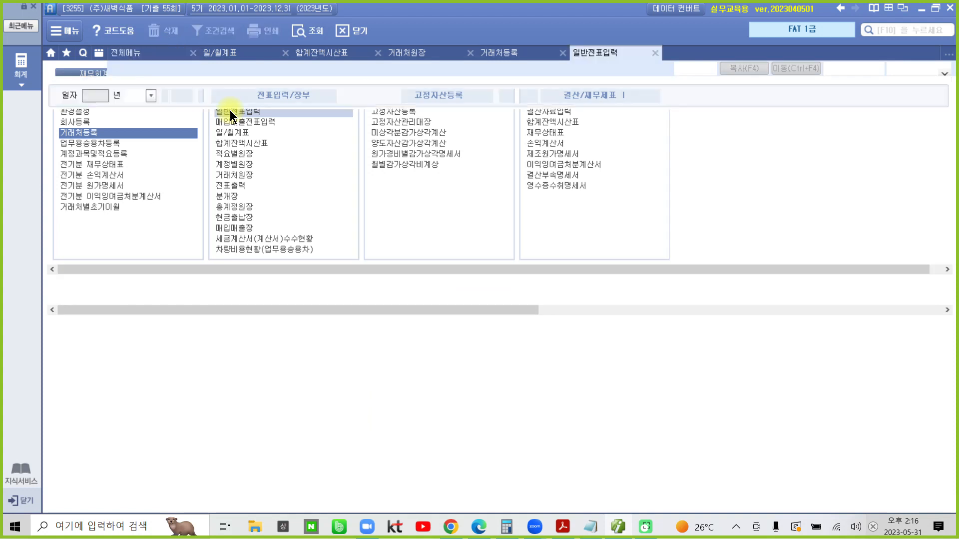
pyautogui.write('04')
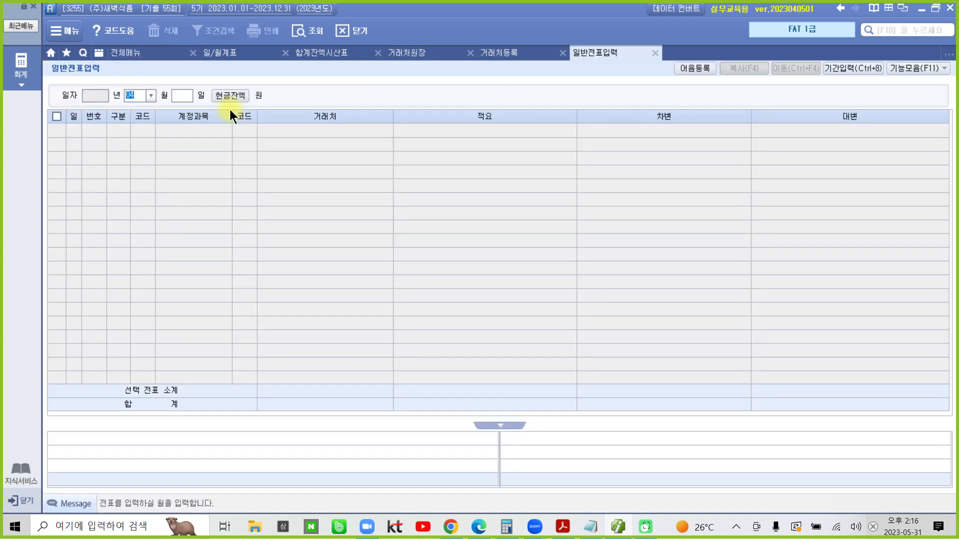
pyautogui.press('Return')
pyautogui.write('21')
pyautogui.press('Return')
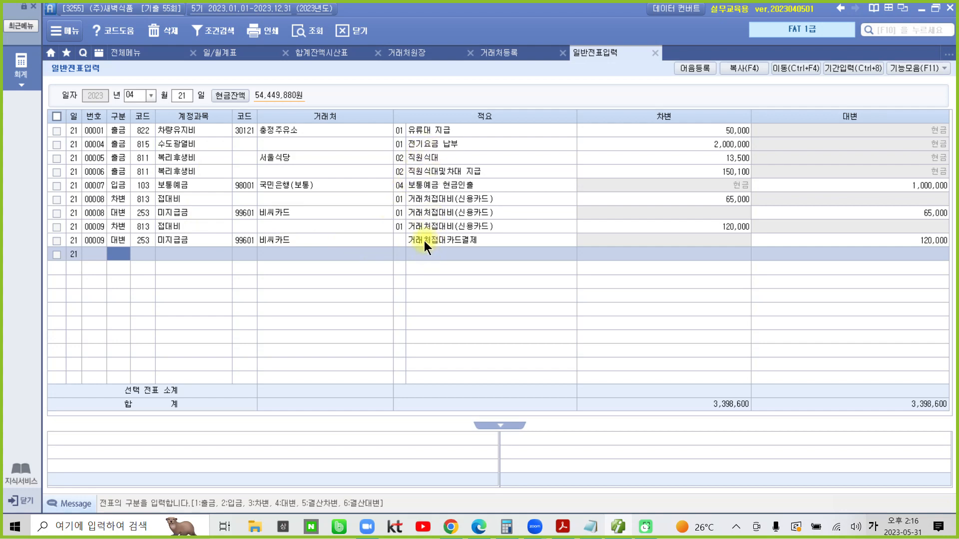
# Look up 비씨 in the 거래처 code search for voucher 00009's 미지급금 line, and close the search without changing the code.
pyautogui.click(314, 242)
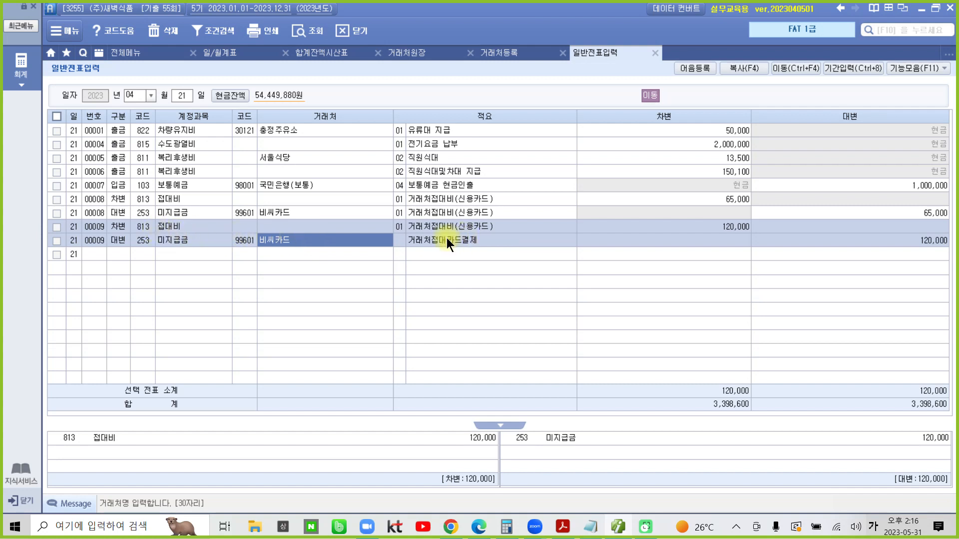
pyautogui.click(251, 240)
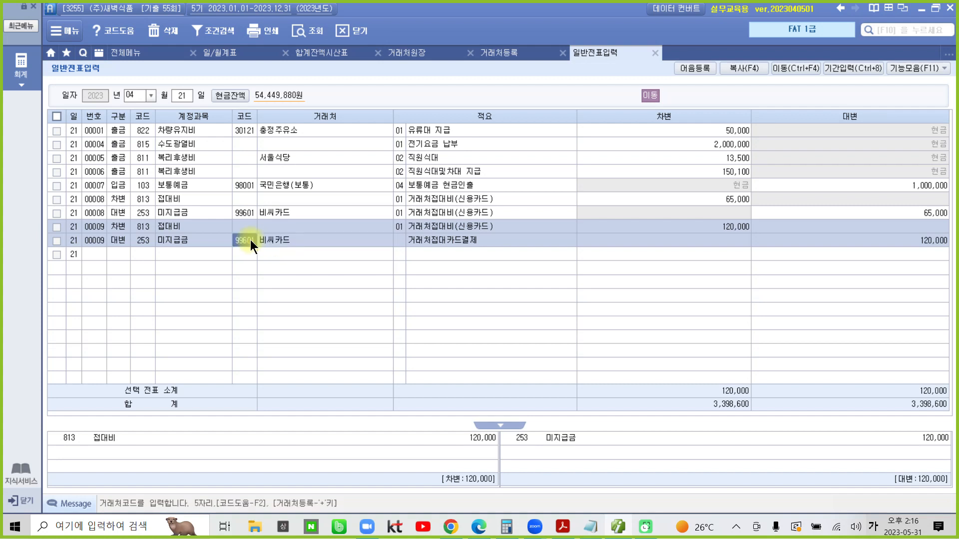
pyautogui.press('F2')
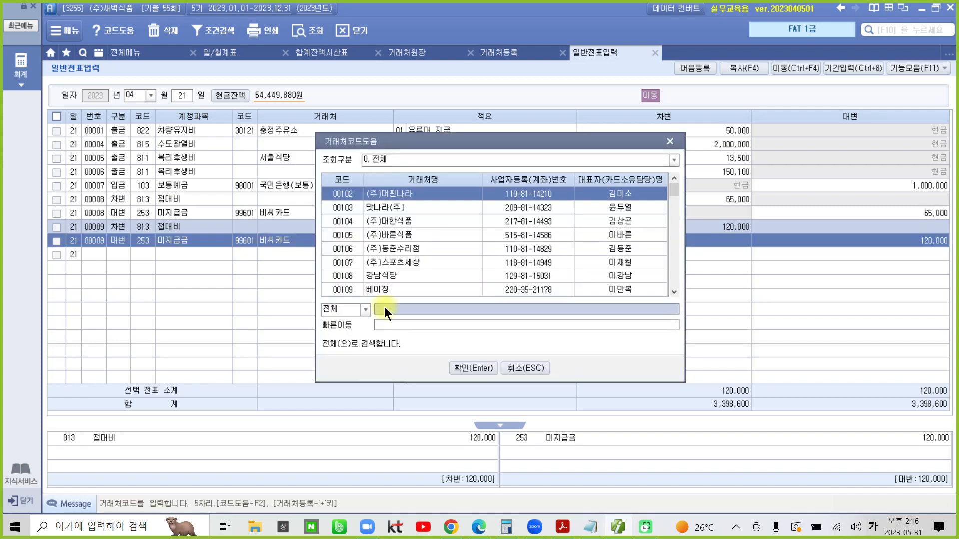
pyautogui.write('비')
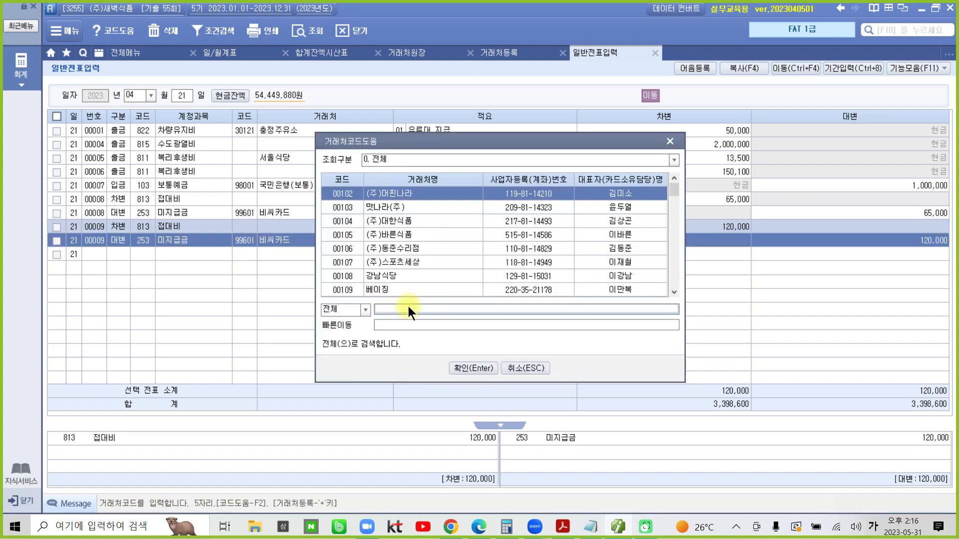
pyautogui.write('씨')
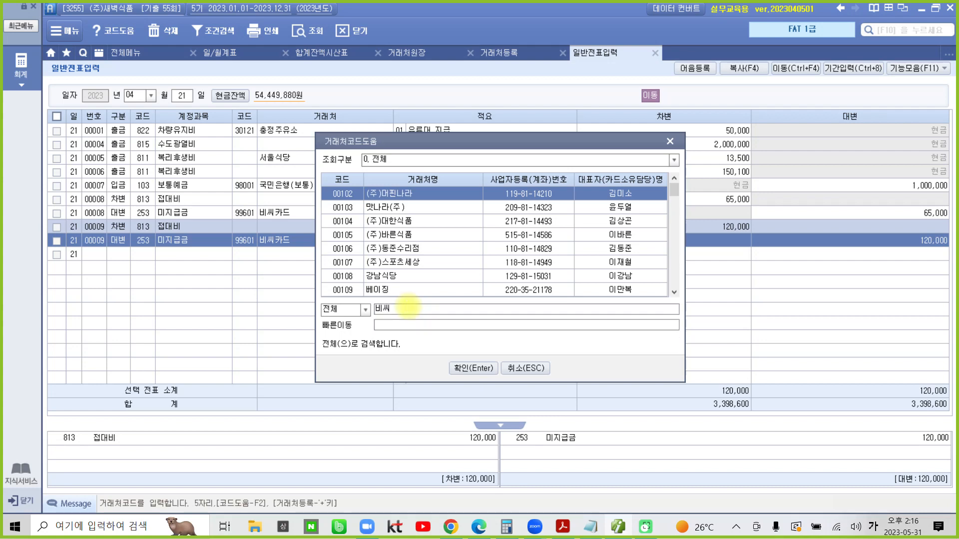
pyautogui.press('Return')
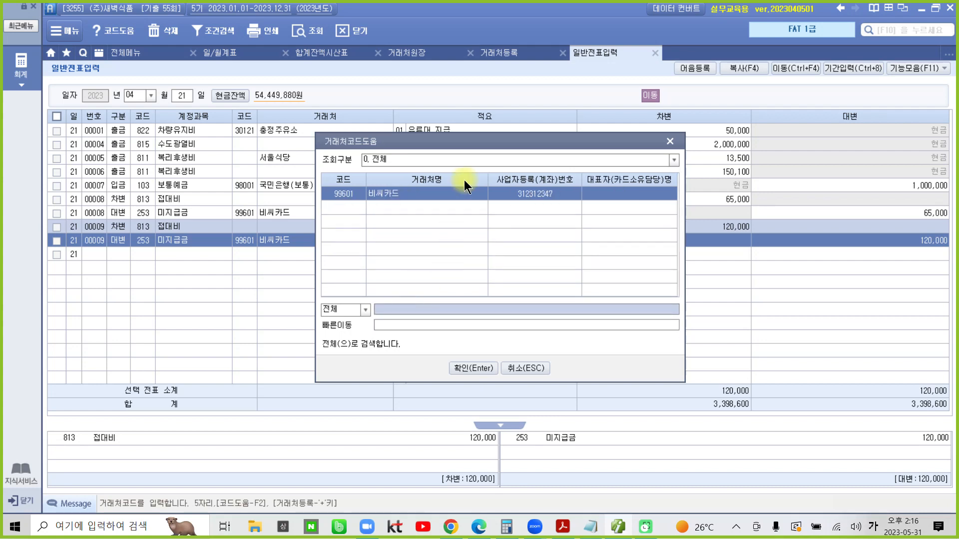
pyautogui.moveTo(478, 145); pyautogui.dragTo(512, 273)
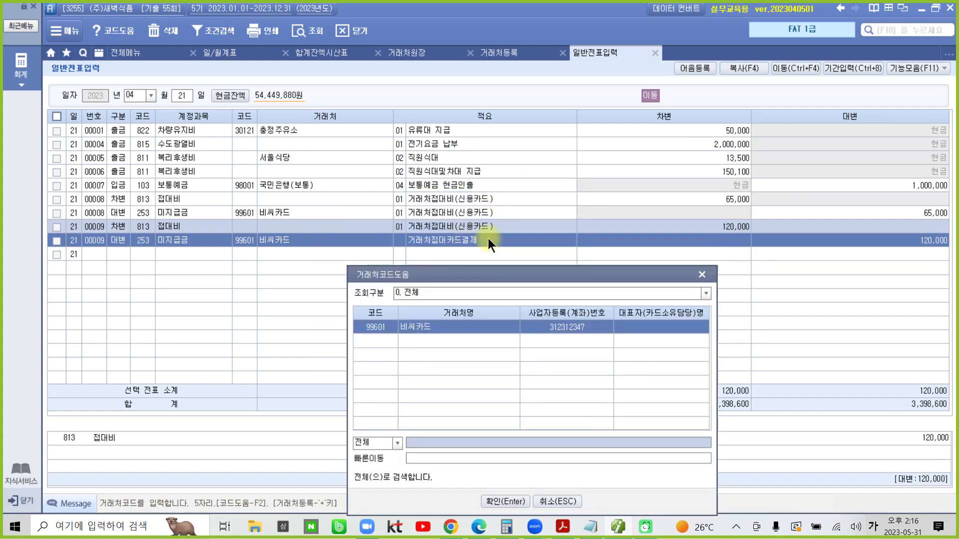
pyautogui.moveTo(496, 278); pyautogui.dragTo(509, 138)
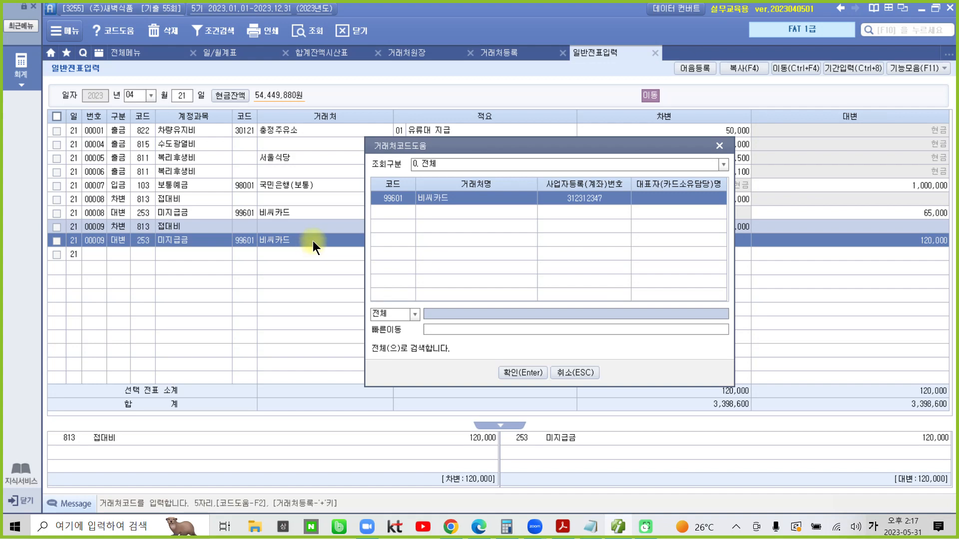
pyautogui.click(580, 371)
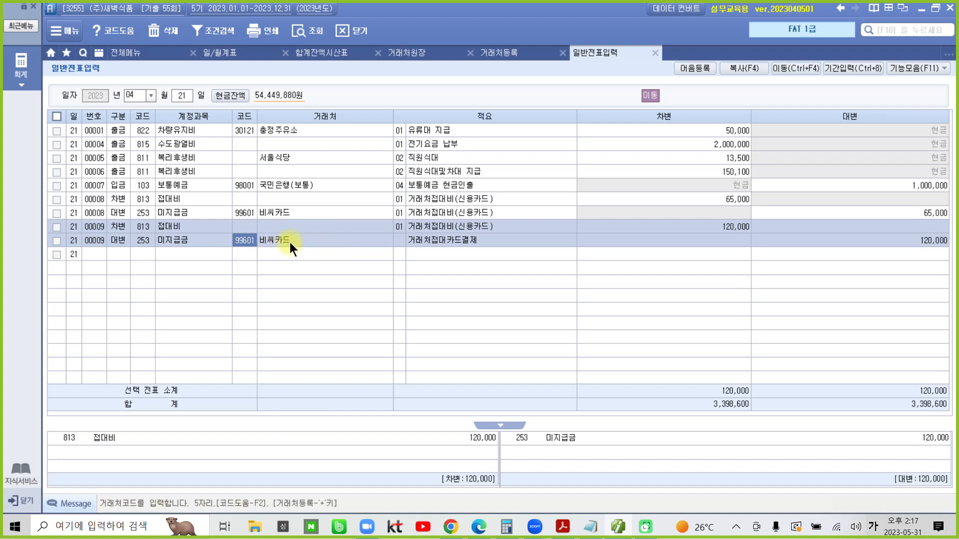
# Look up 비씨 in the 거래처 code search for voucher 00008's 미지급금 line, and close the search without changing the code.
pyautogui.click(247, 215)
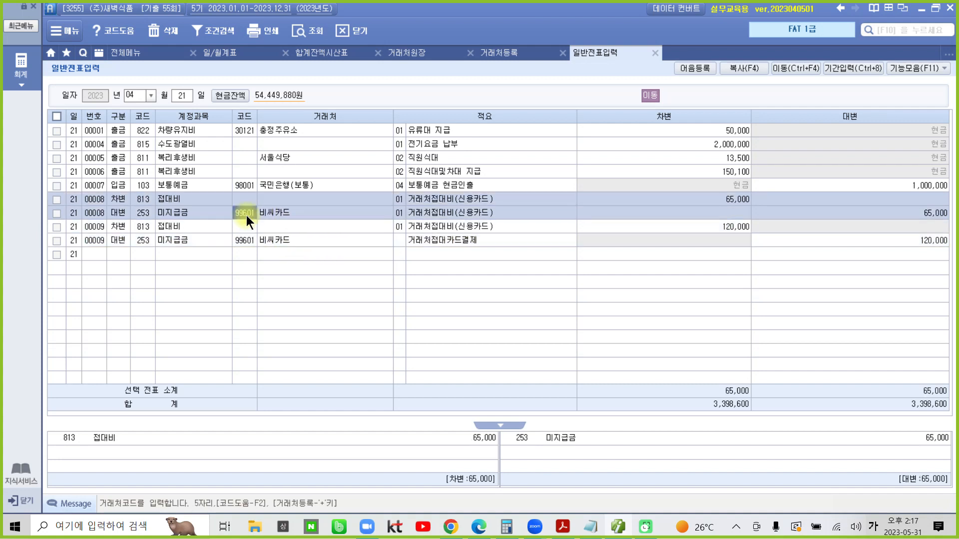
pyautogui.press('F2')
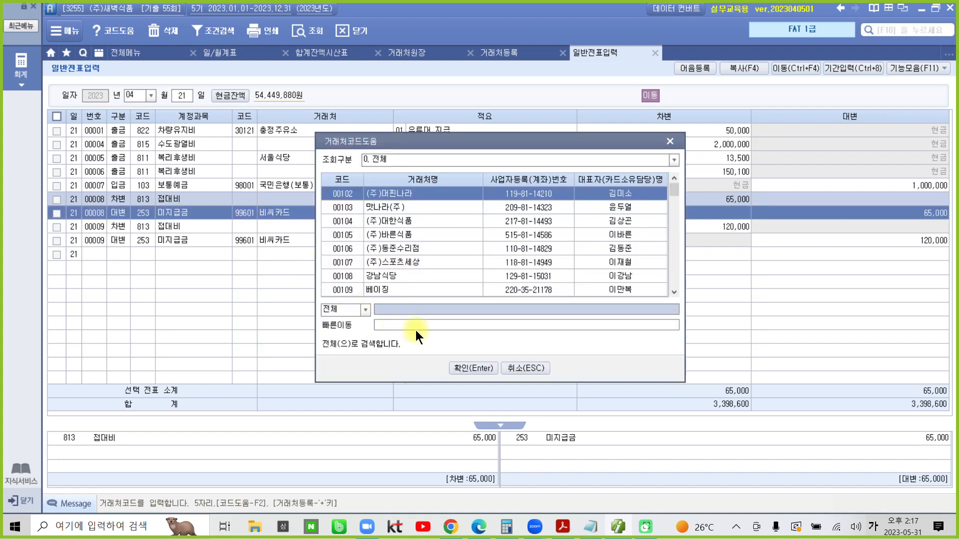
pyautogui.write('비')
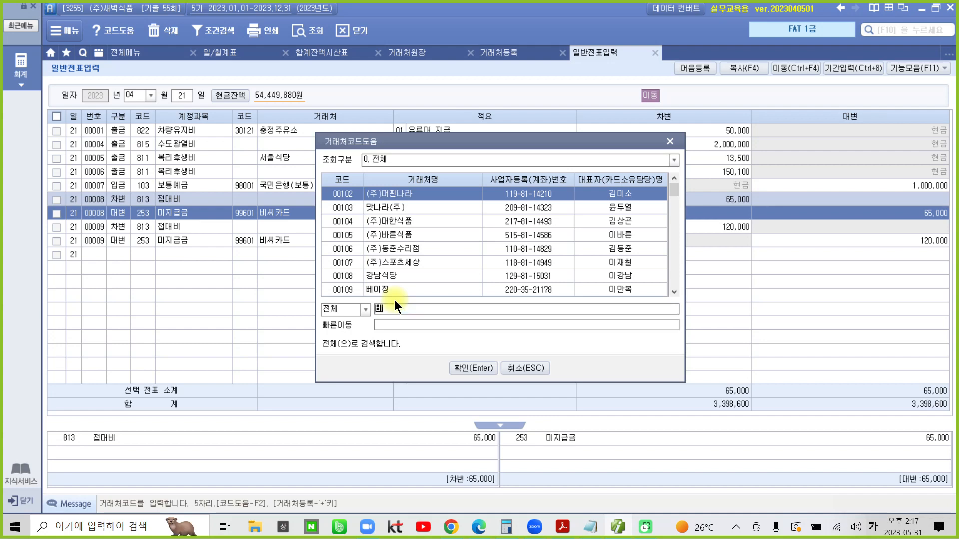
pyautogui.write('씨')
pyautogui.press('Return')
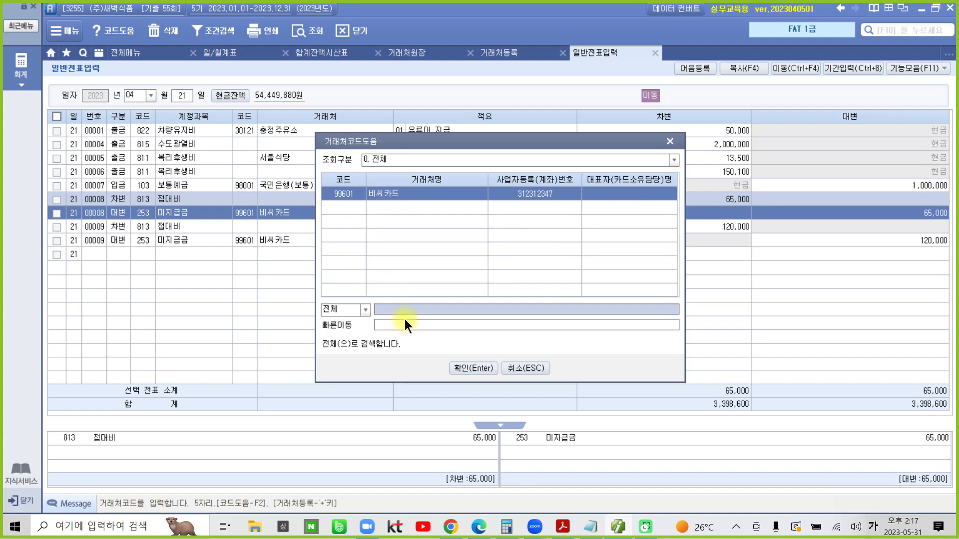
pyautogui.click(514, 370)
# Check the card list in 거래처등록, and search the 거래처 codes for 우리 from voucher 00008's 미지급금 line without changing the code.
pyautogui.click(517, 53)
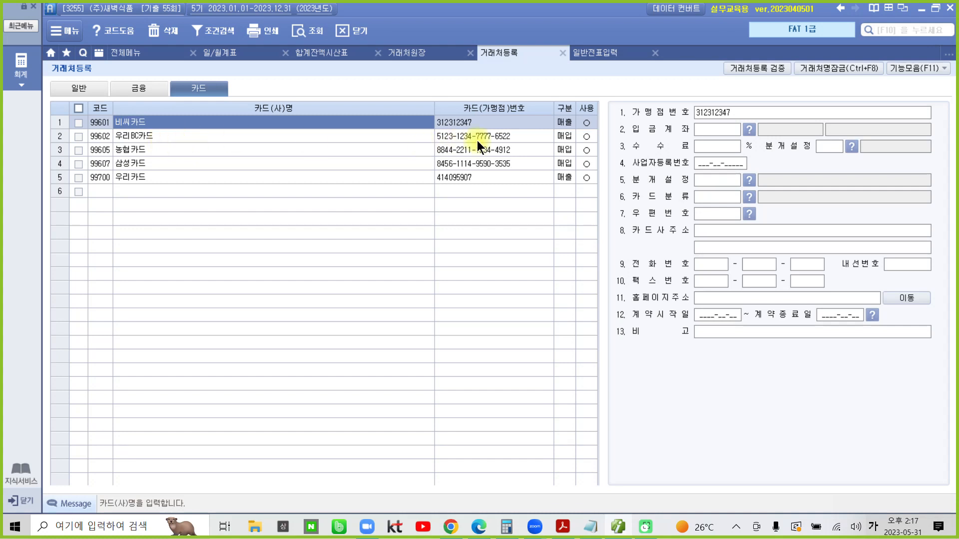
pyautogui.click(597, 53)
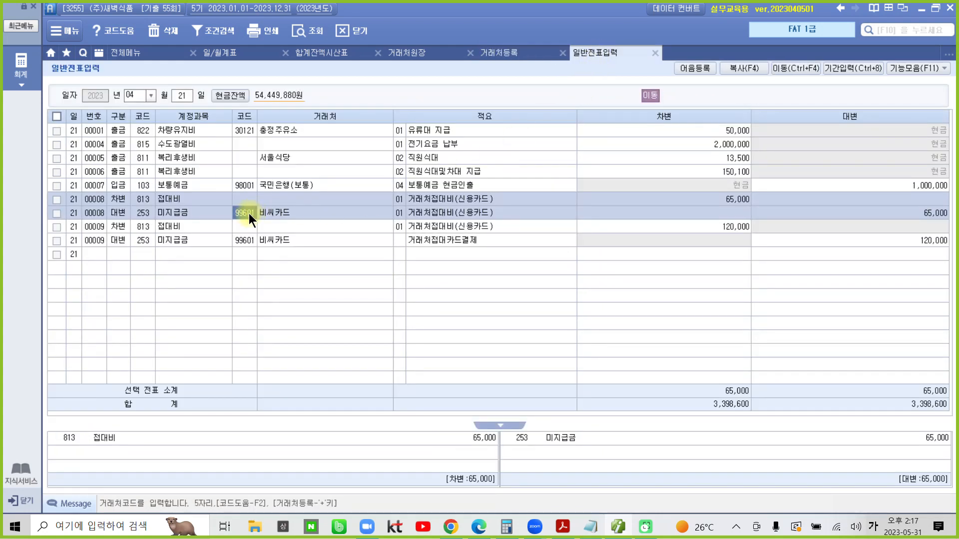
pyautogui.press('F2')
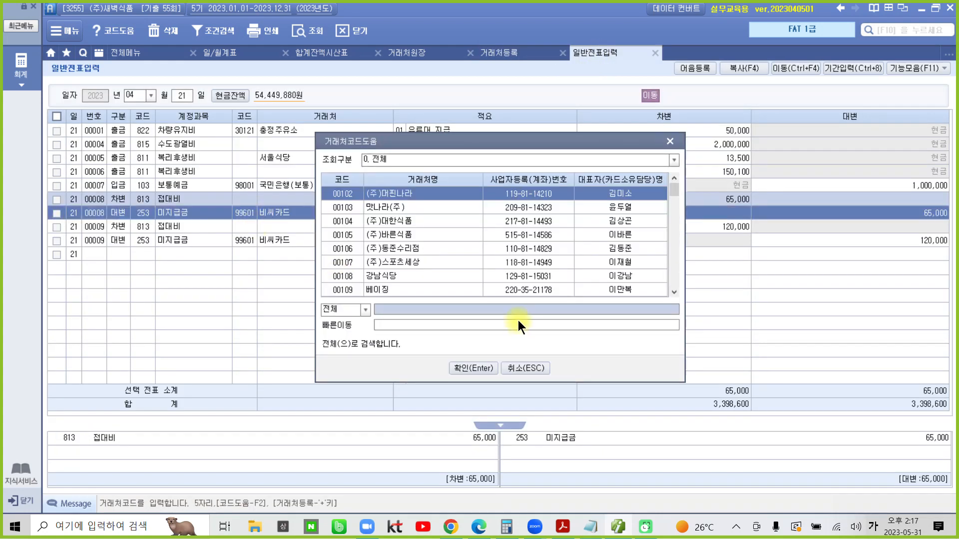
pyautogui.write('우리')
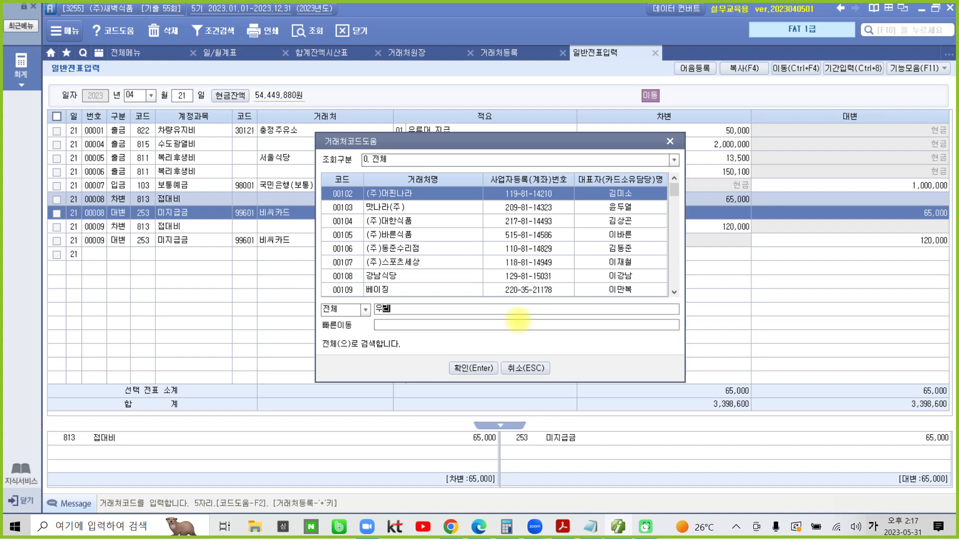
pyautogui.press('Return')
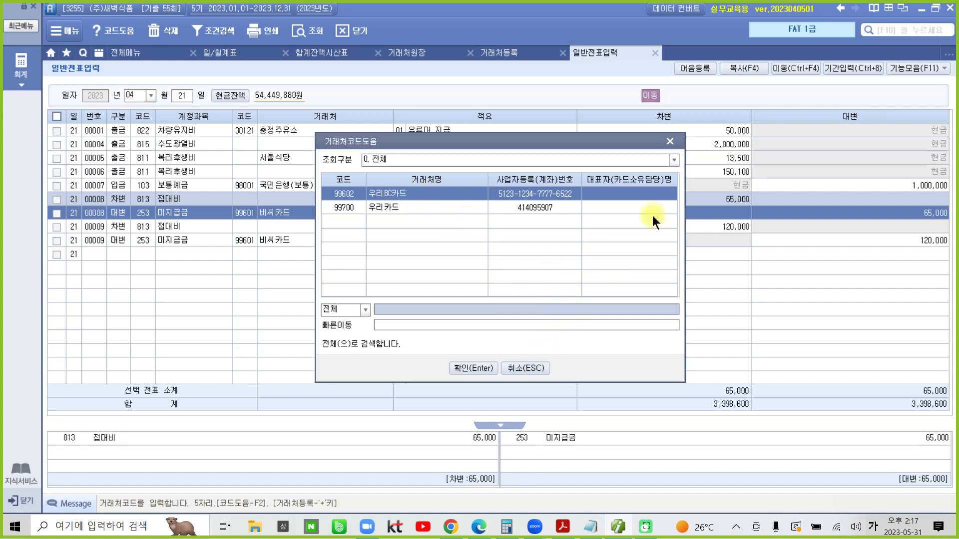
pyautogui.click(677, 143)
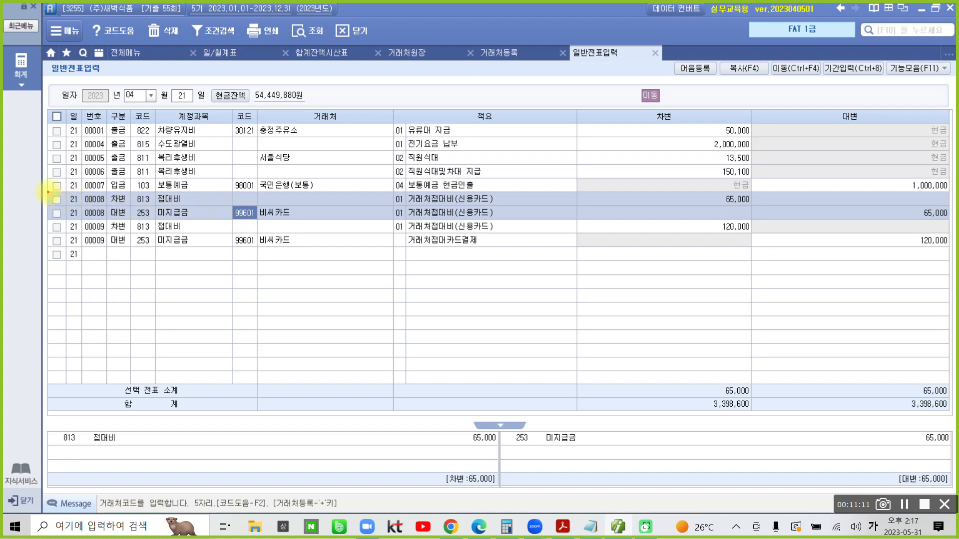
pyautogui.moveTo(48, 192); pyautogui.dragTo(539, 251)
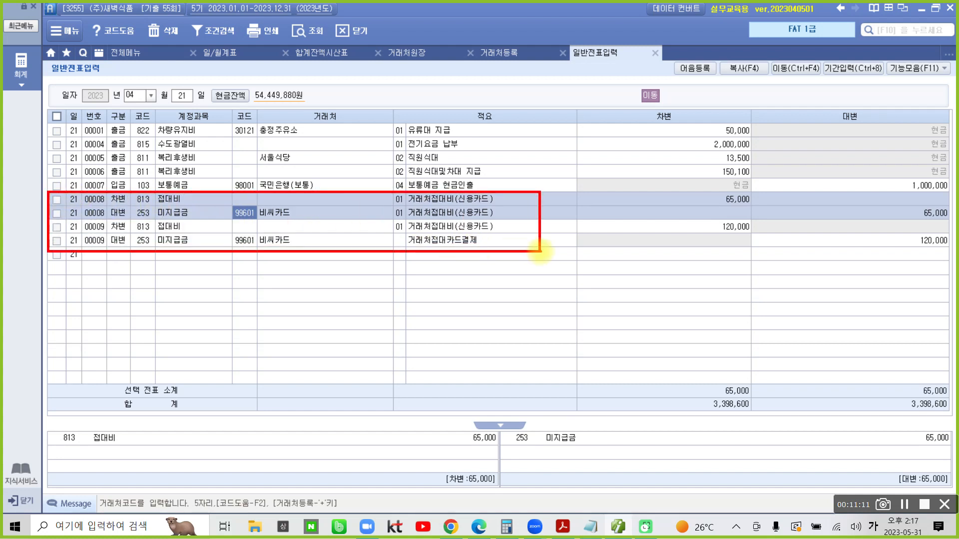
# Switch to the exam PDF in Acrobat Reader and read question 18 about January's 현금 출금액.
pyautogui.click(564, 528)
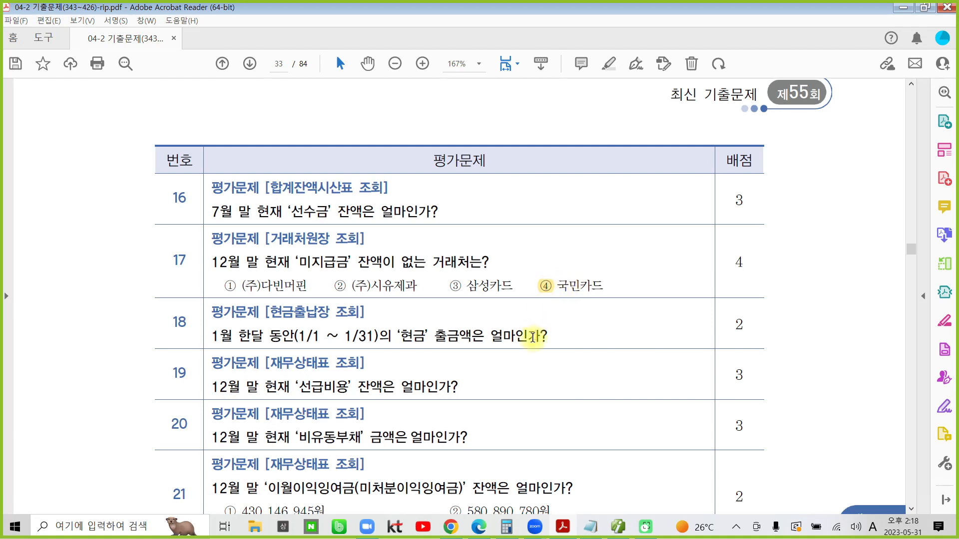
pyautogui.scroll(-3, 335, 390)
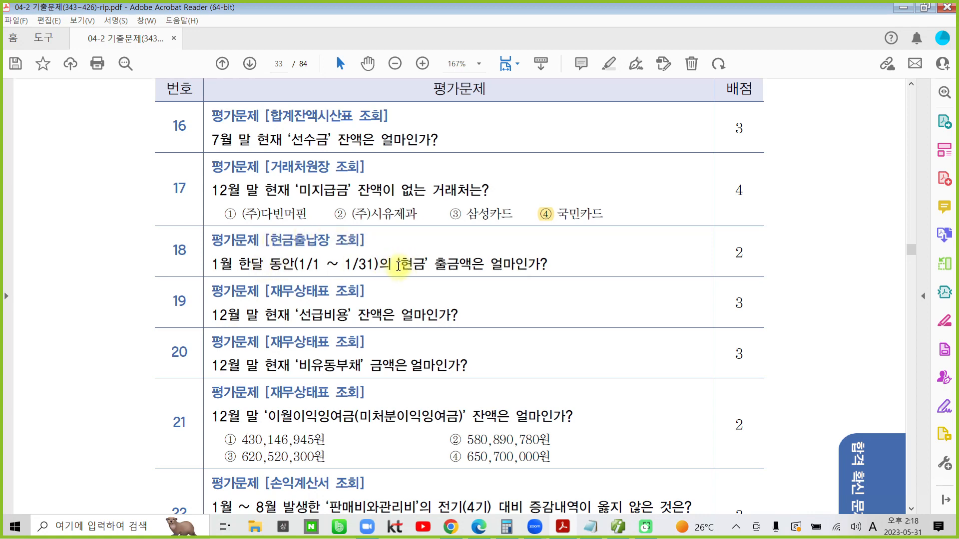
pyautogui.moveTo(398, 264); pyautogui.dragTo(426, 264)
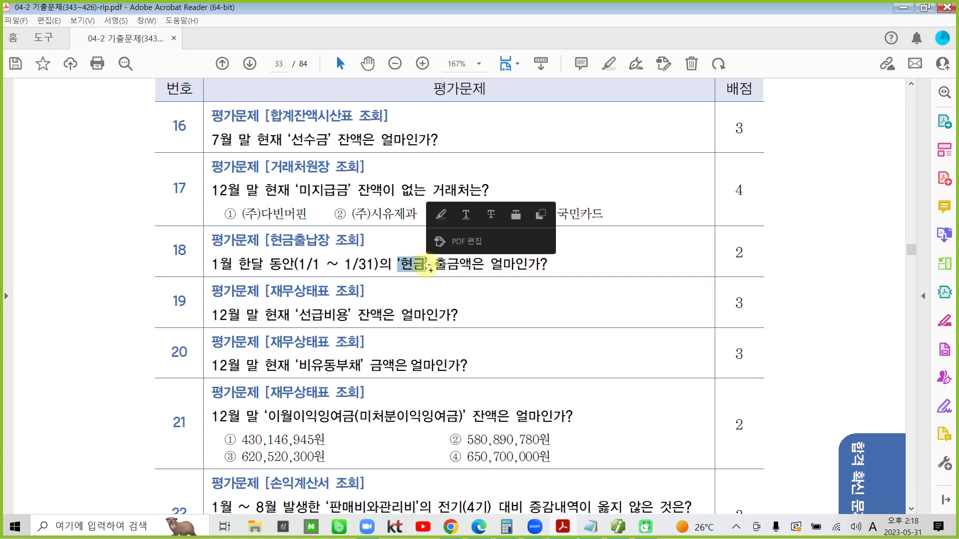
pyautogui.click(489, 317)
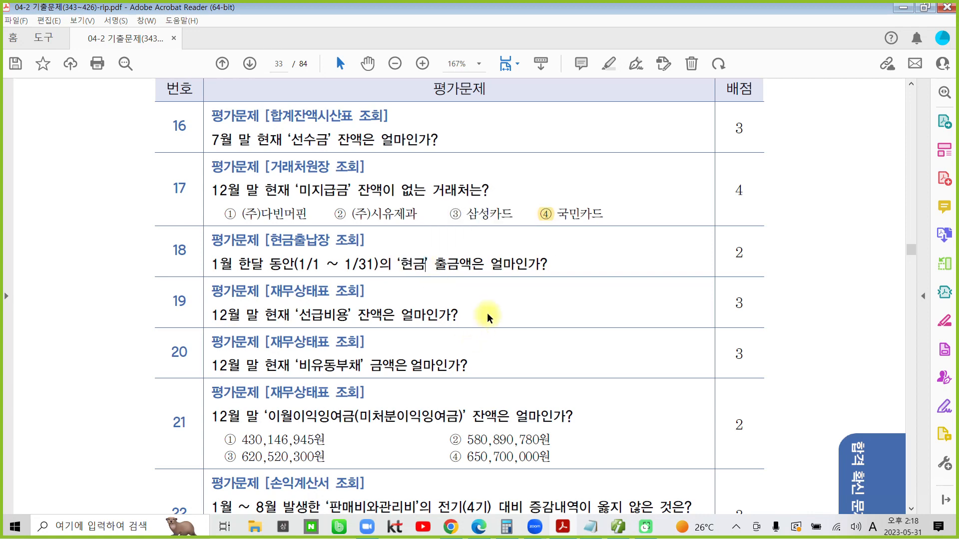
# Return to the accounting program, open 현금출납장 from the full menu, and retrieve the period 2023-01-01 to 2023-01-31.
pyautogui.click(618, 527)
pyautogui.click(138, 53)
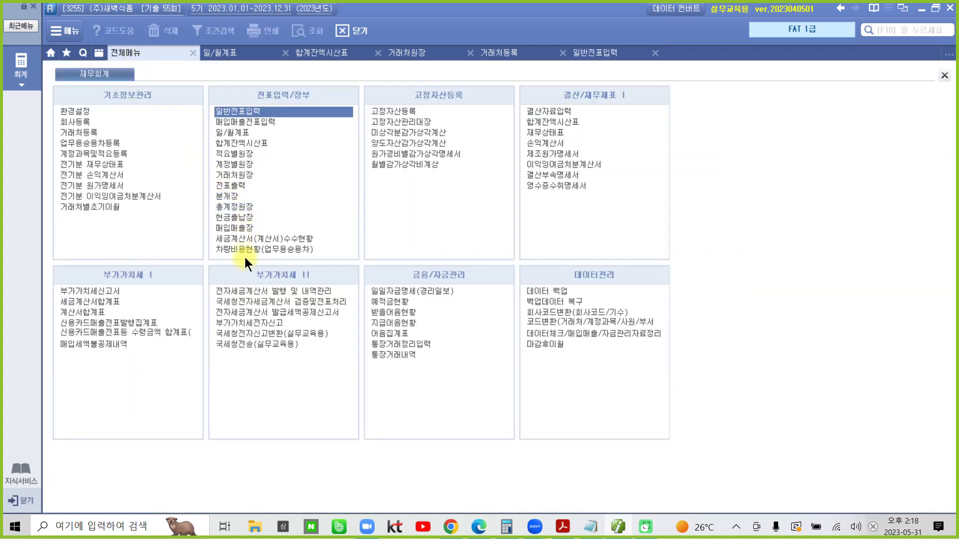
pyautogui.moveTo(205, 209); pyautogui.dragTo(280, 226)
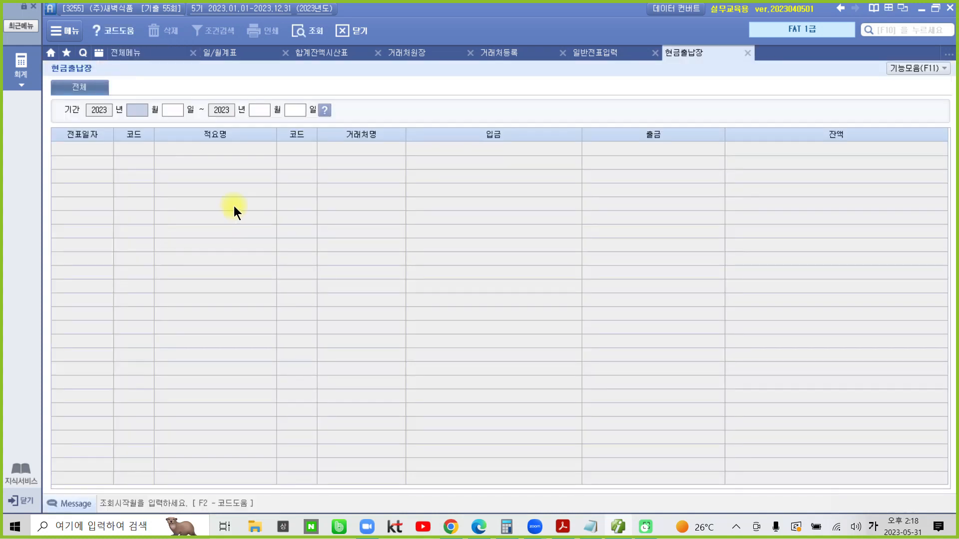
pyautogui.write('01')
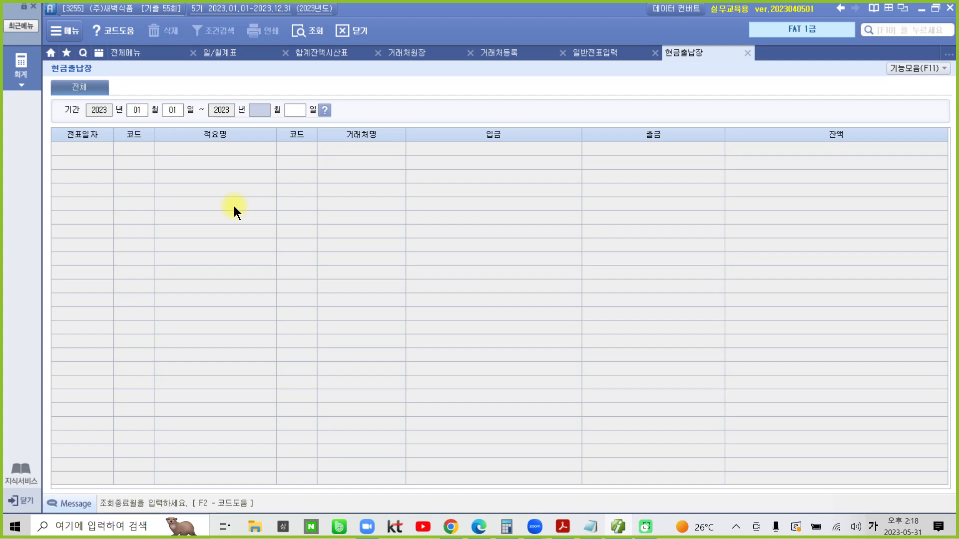
pyautogui.write('0101')
pyautogui.press('Return')
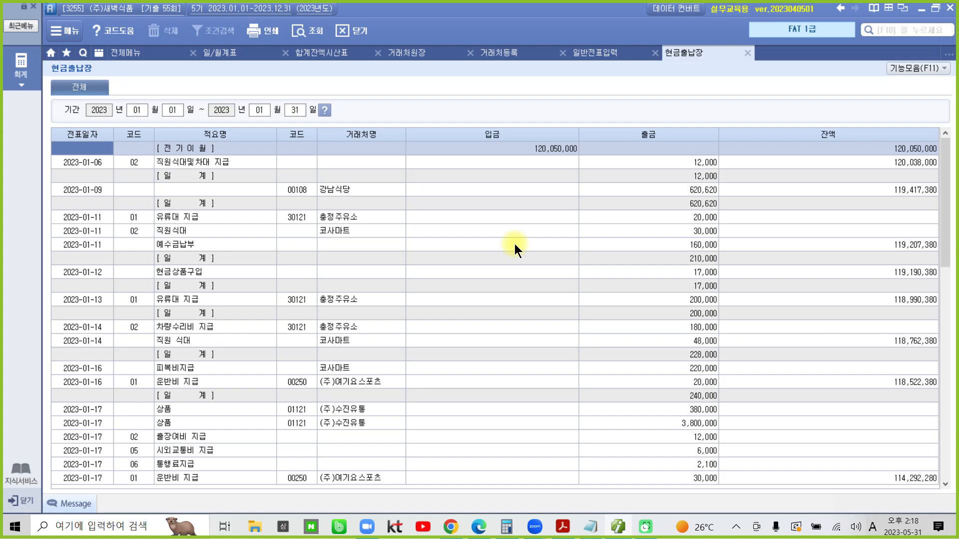
# Check January's 출금 total in the 월계 row at the end of 현금출납장.
pyautogui.scroll(-6, 514, 244)
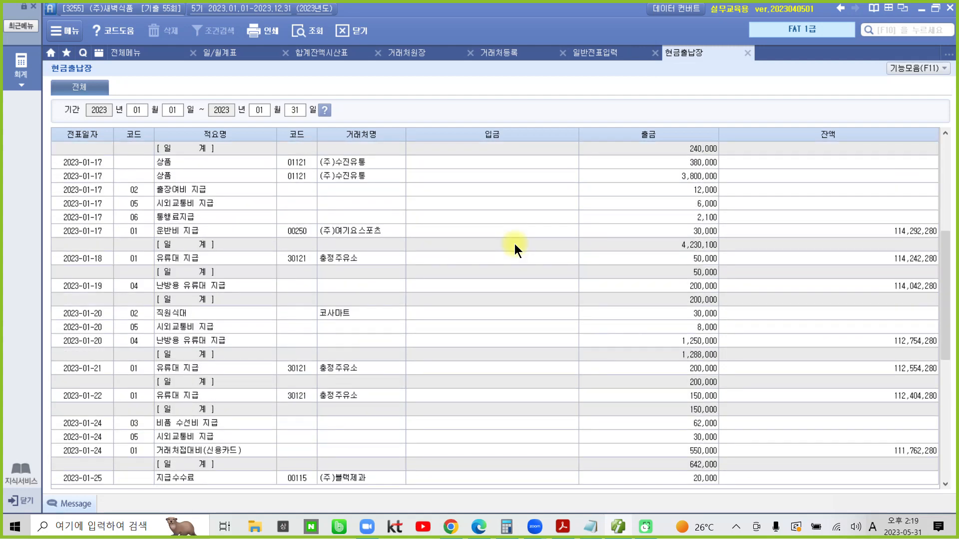
pyautogui.scroll(-7, 515, 243)
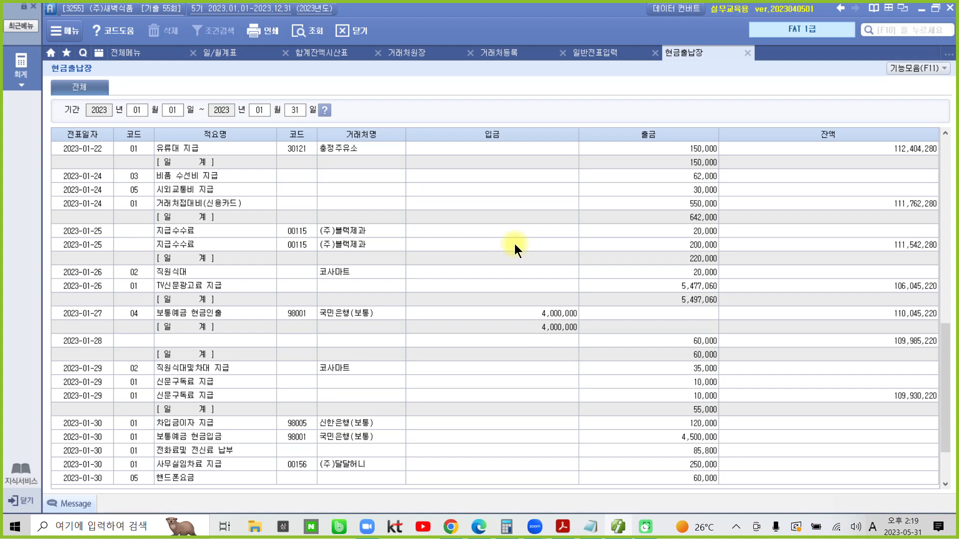
pyautogui.scroll(-3, 514, 244)
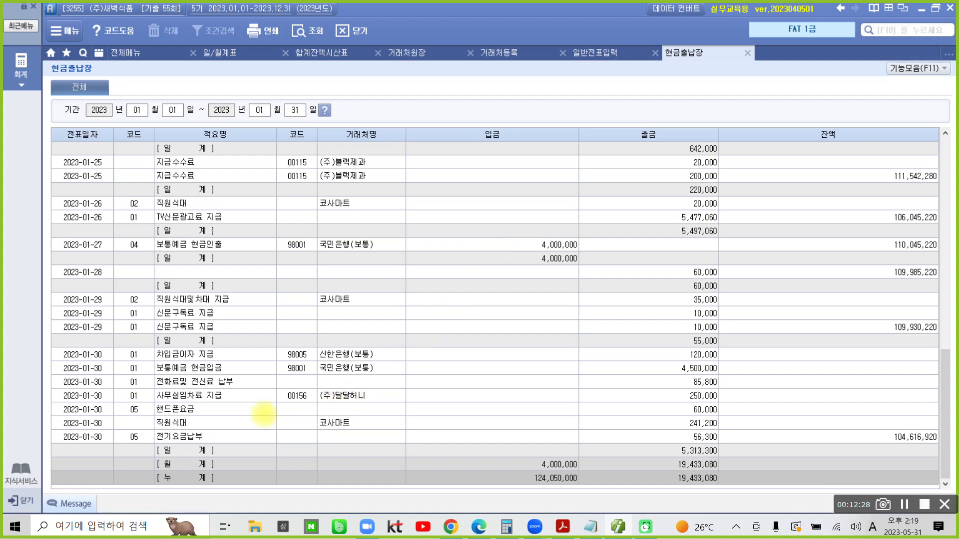
pyautogui.moveTo(147, 444)
pyautogui.mouseDown()
pyautogui.moveTo(438, 495)
pyautogui.moveTo(745, 491)
pyautogui.mouseUp()
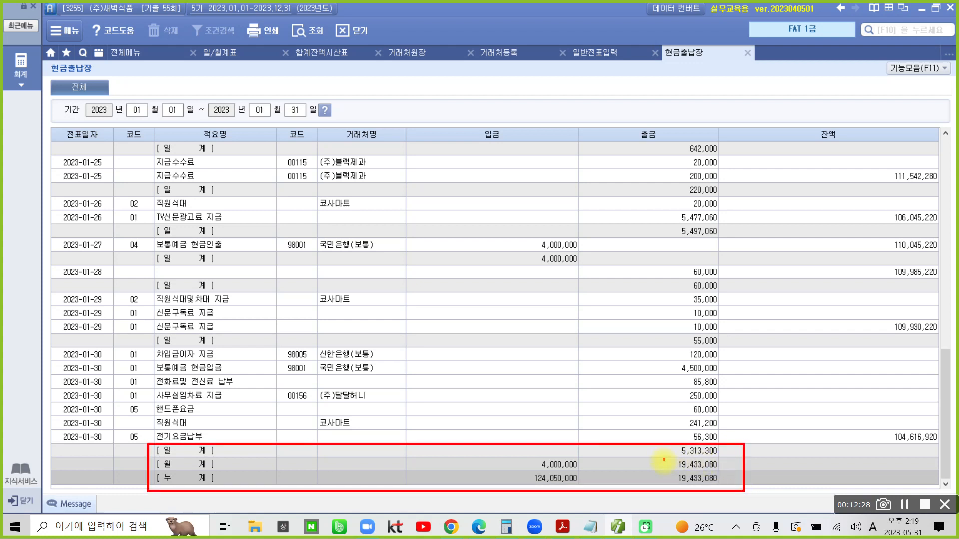
pyautogui.moveTo(663, 460); pyautogui.dragTo(672, 456)
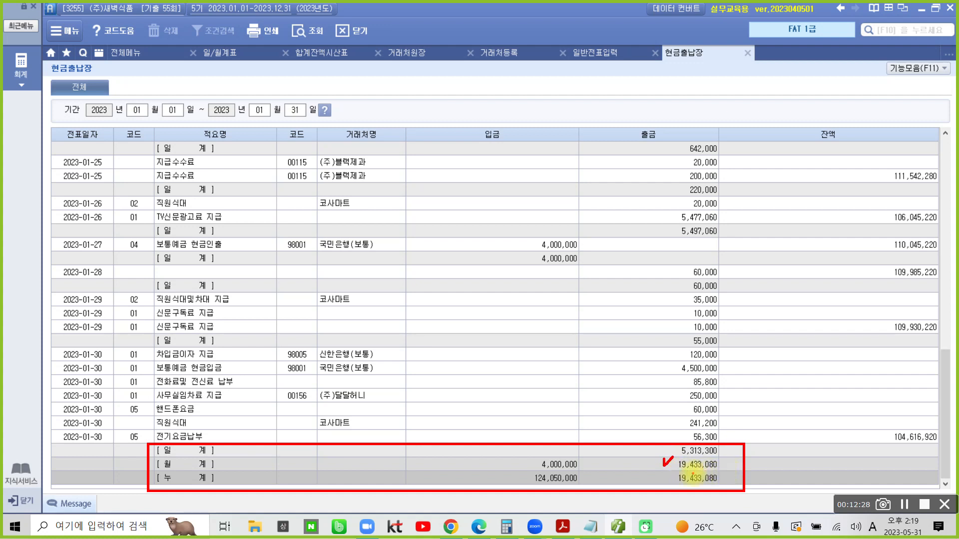
pyautogui.moveTo(678, 474); pyautogui.dragTo(720, 473)
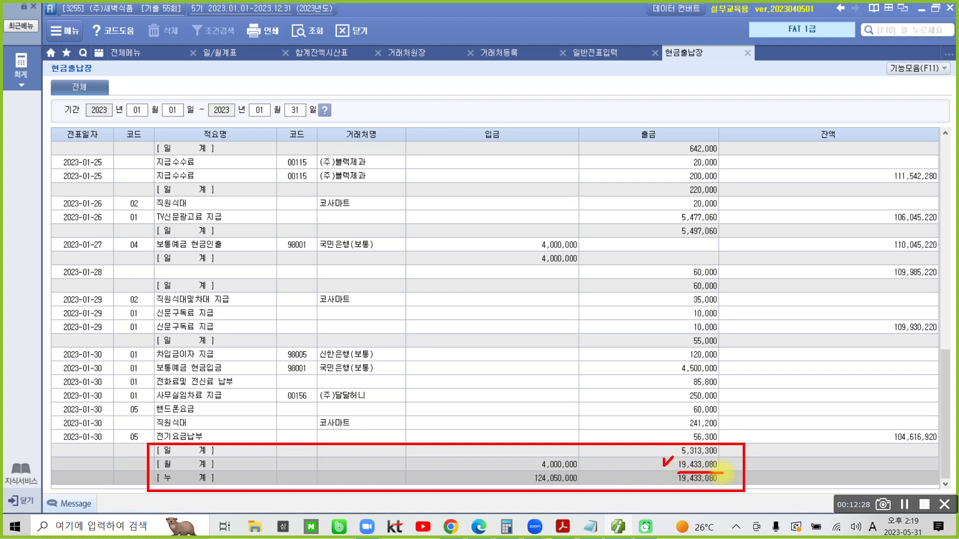
pyautogui.press('Escape')
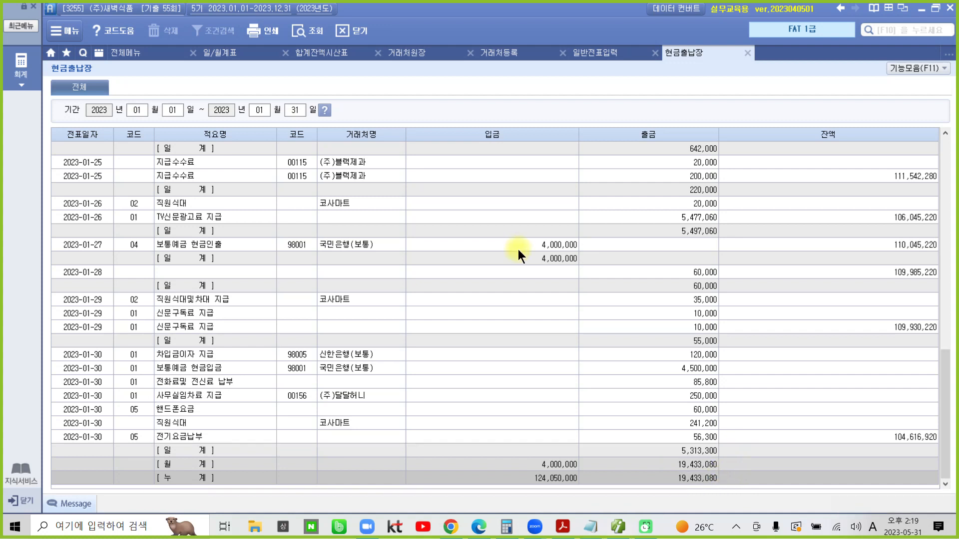
pyautogui.click(699, 465)
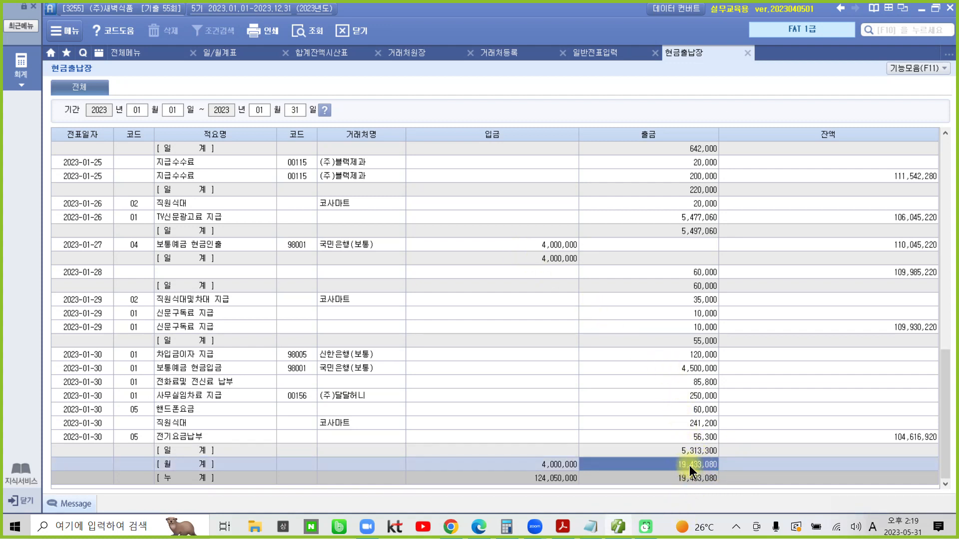
# Record 19433080 in the Notepad memo, and delete the old 30,000,000 * 4% * 5 /12 calculation line.
pyautogui.click(590, 527)
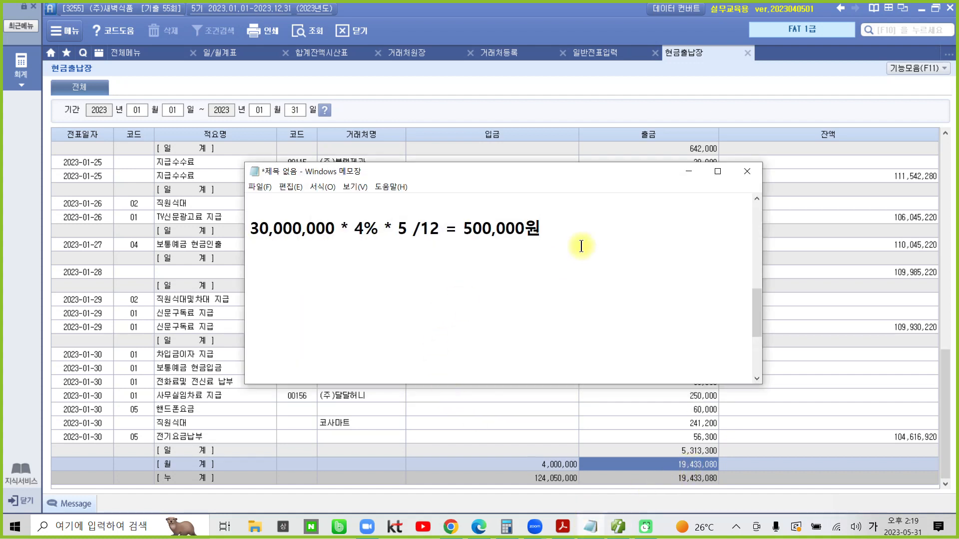
pyautogui.press('Return')
pyautogui.write('19433080')
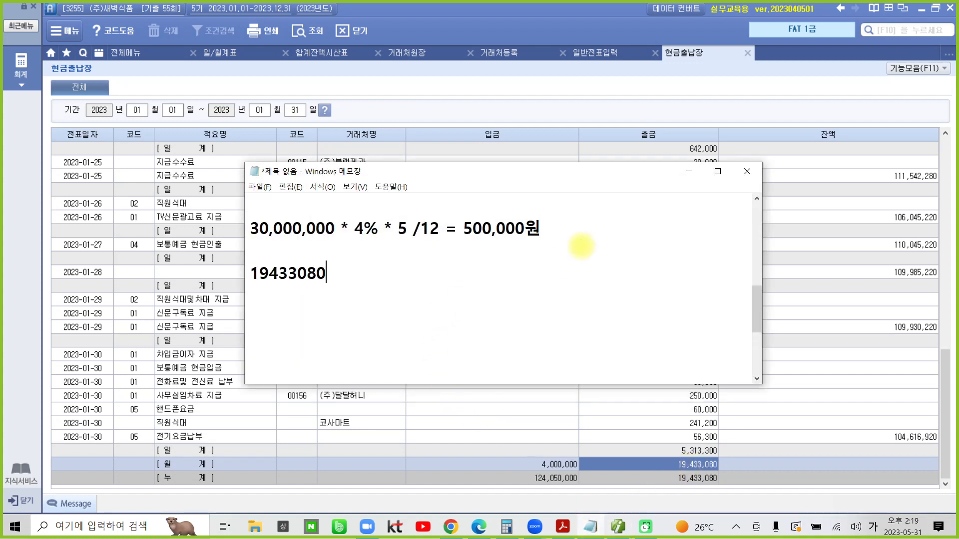
pyautogui.moveTo(542, 228); pyautogui.dragTo(252, 223)
pyautogui.press('Delete')
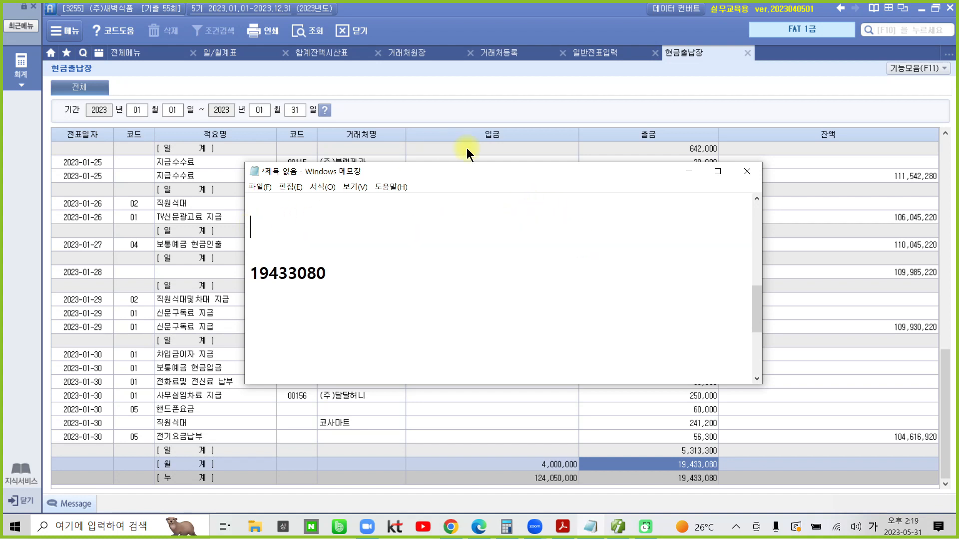
pyautogui.click(684, 172)
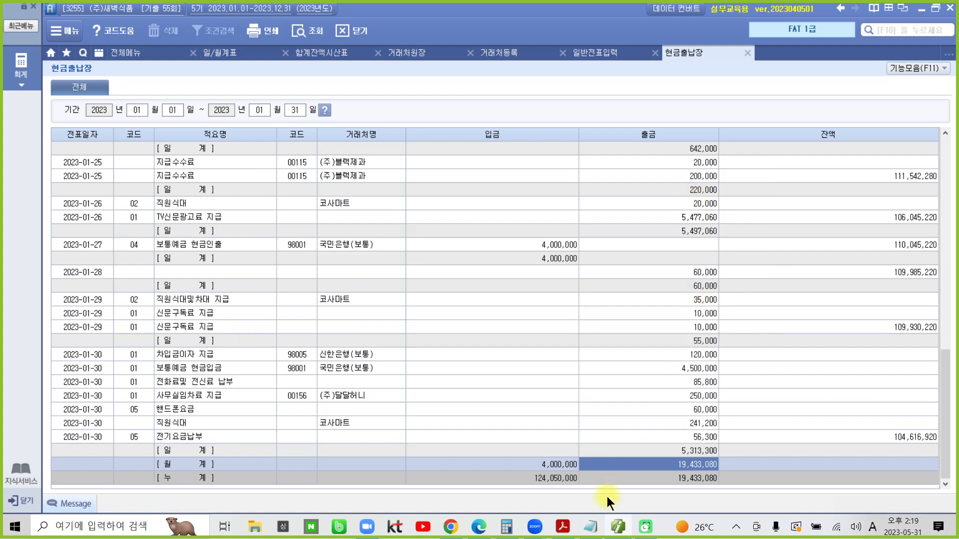
# Highlight 재무상태표 조회 in question 19 of the exam PDF, and return to the accounting program.
pyautogui.click(563, 527)
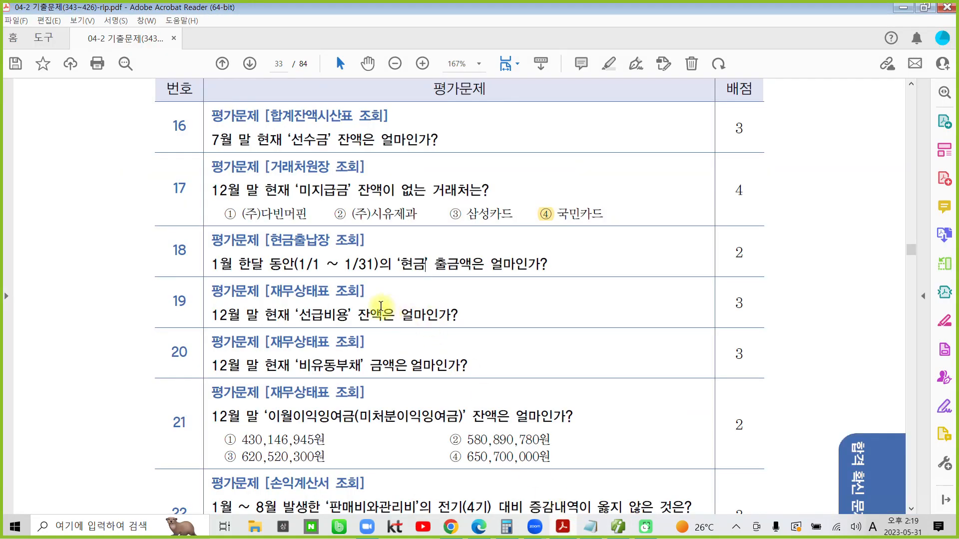
pyautogui.scroll(-1, 287, 306)
pyautogui.moveTo(272, 268); pyautogui.dragTo(366, 269)
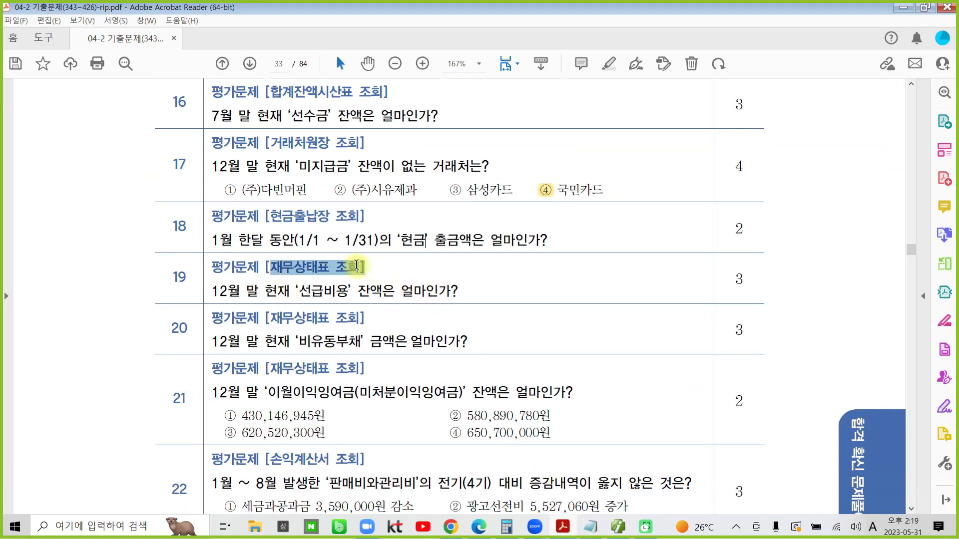
pyautogui.click(370, 223)
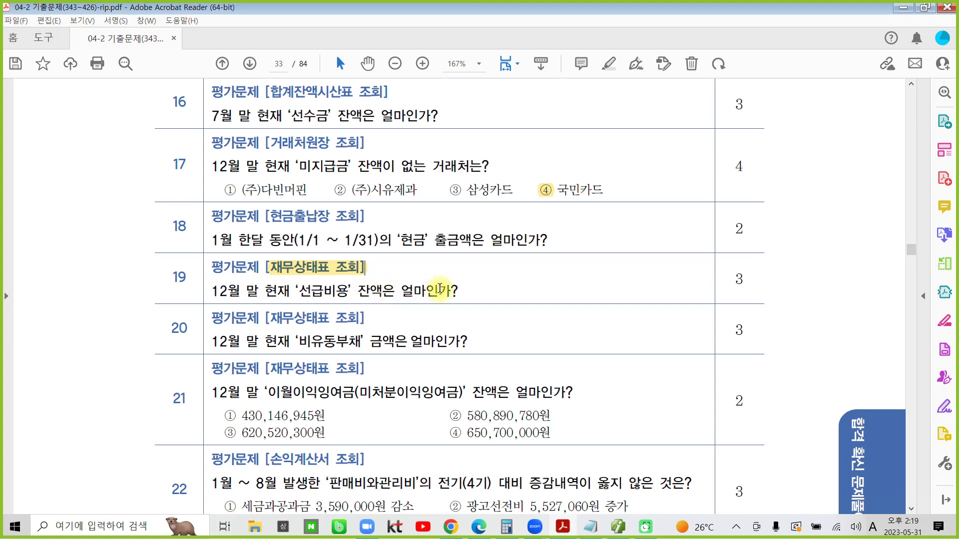
pyautogui.click(617, 527)
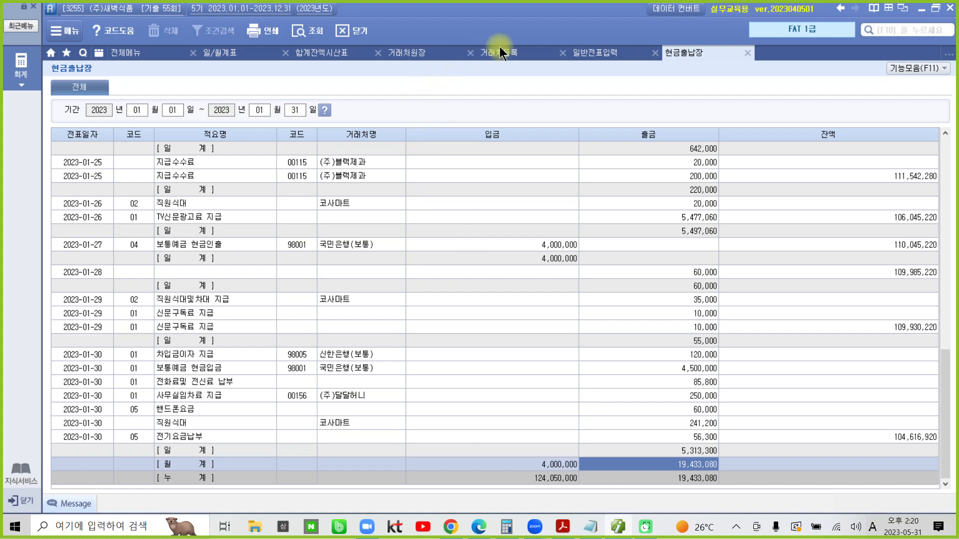
# Open 재무상태표 for December 2023 from the full menu, fit its column widths, and check the current-period 선급비용 balance.
pyautogui.click(150, 53)
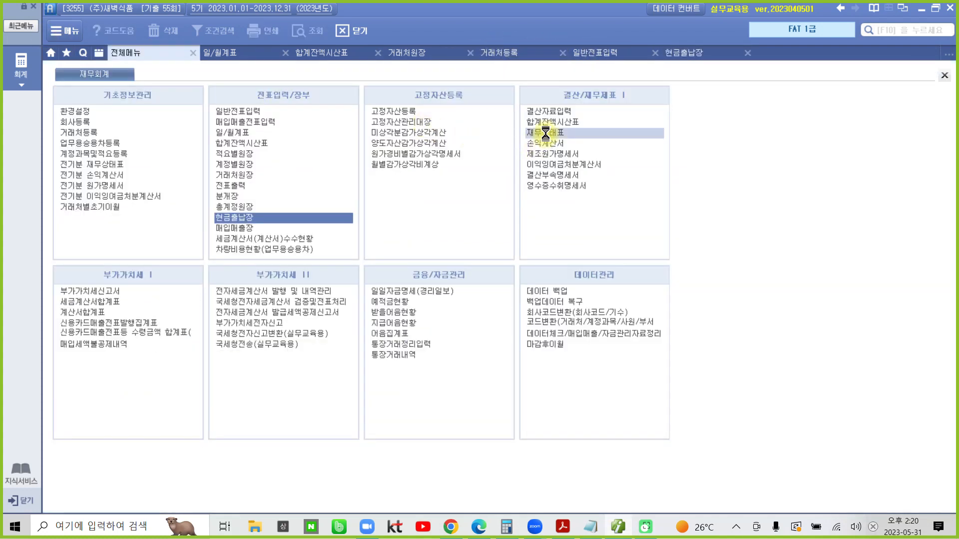
pyautogui.click(545, 134)
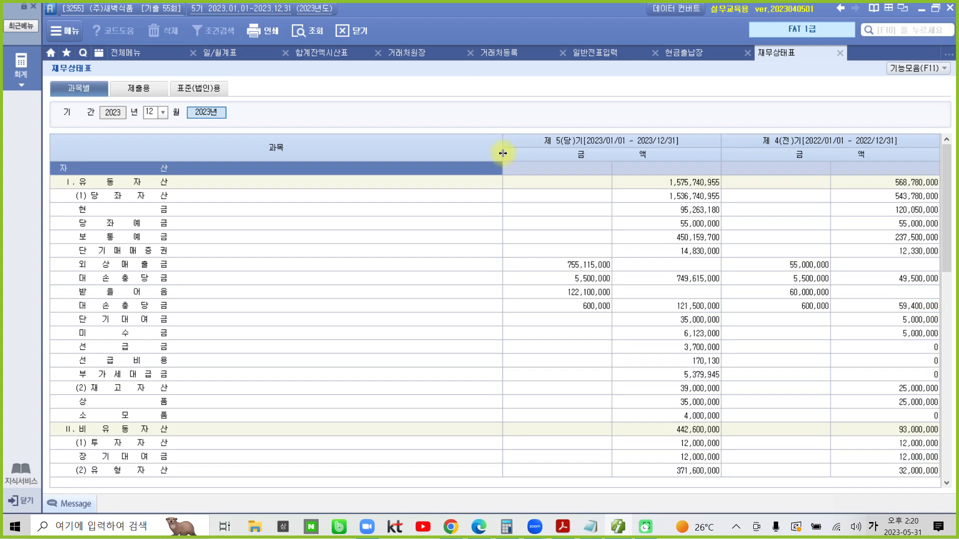
pyautogui.doubleClick(503, 152)
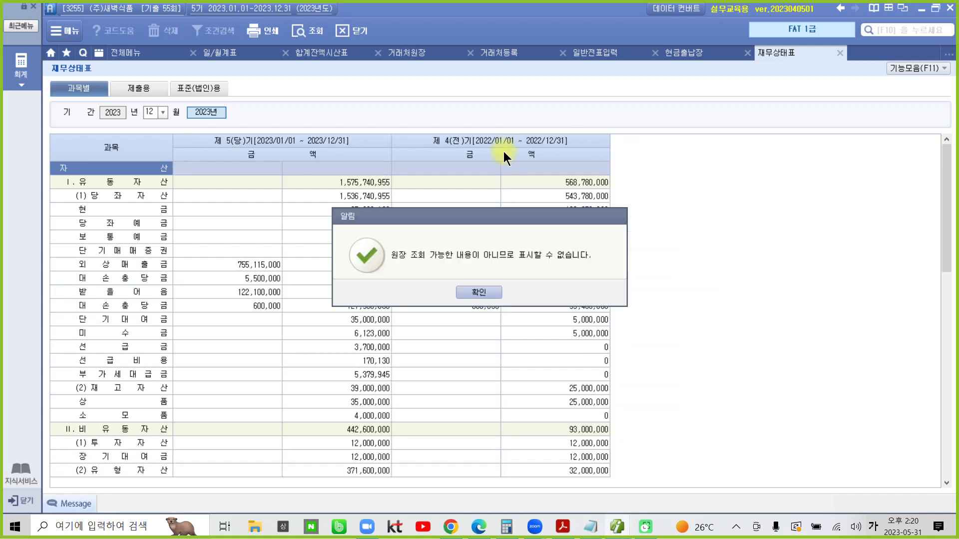
pyautogui.click(492, 294)
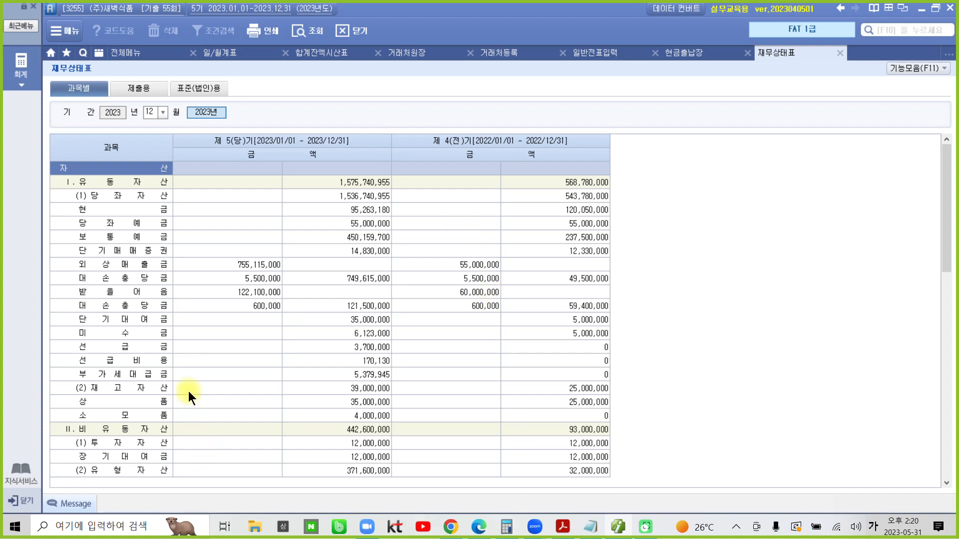
pyautogui.click(162, 360)
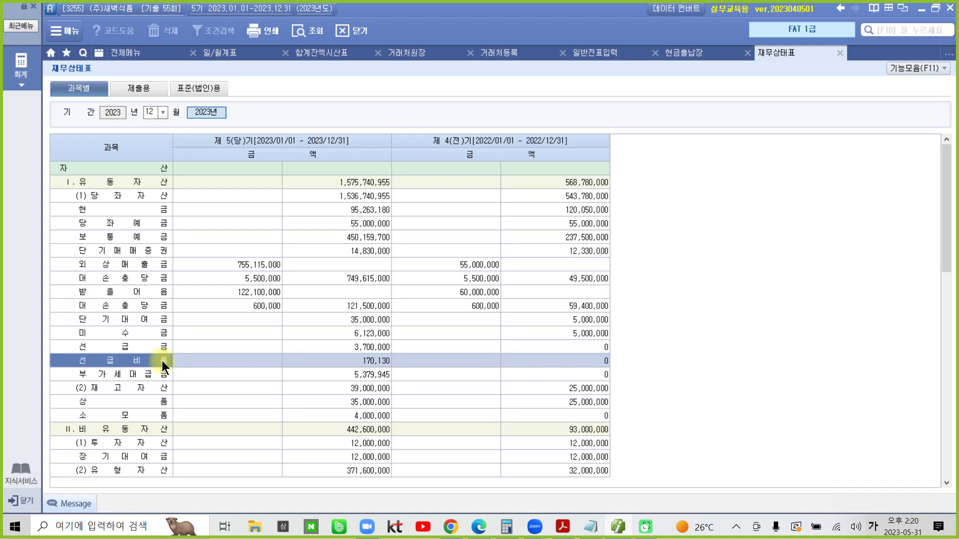
pyautogui.click(331, 361)
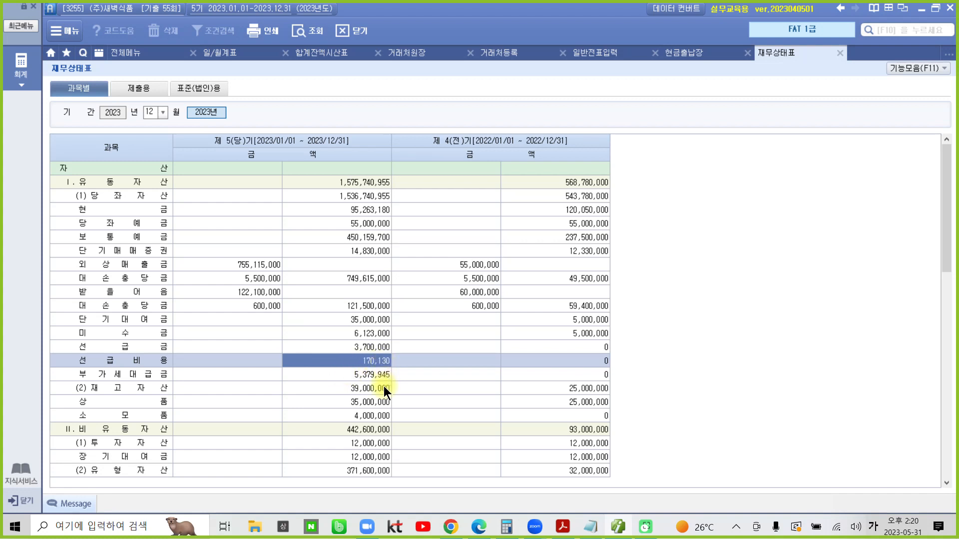
# Switch to the exam PDF and highlight 재무상태표 조회 and 비유동부채 in question 20.
pyautogui.click(561, 528)
pyautogui.moveTo(270, 319); pyautogui.dragTo(364, 316)
pyautogui.click(382, 271)
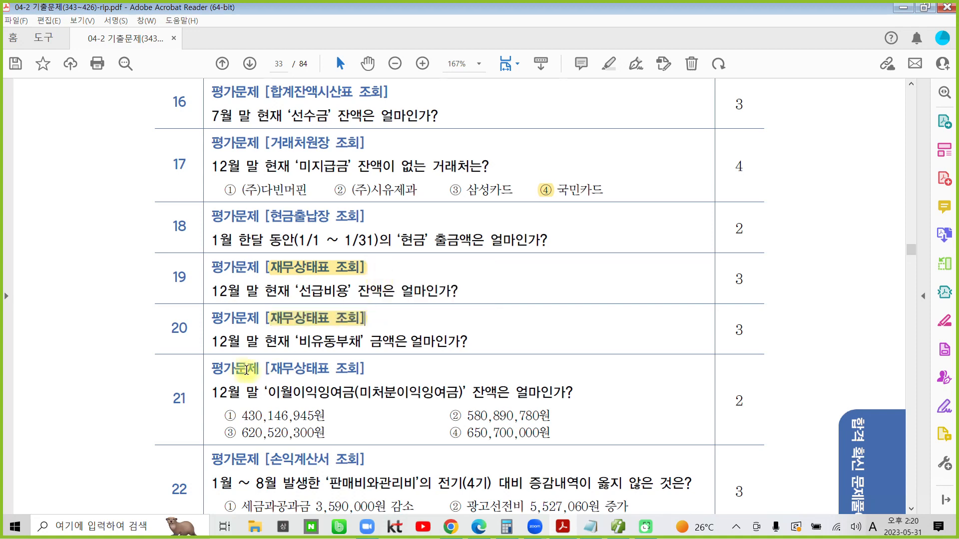
pyautogui.moveTo(297, 341); pyautogui.dragTo(366, 343)
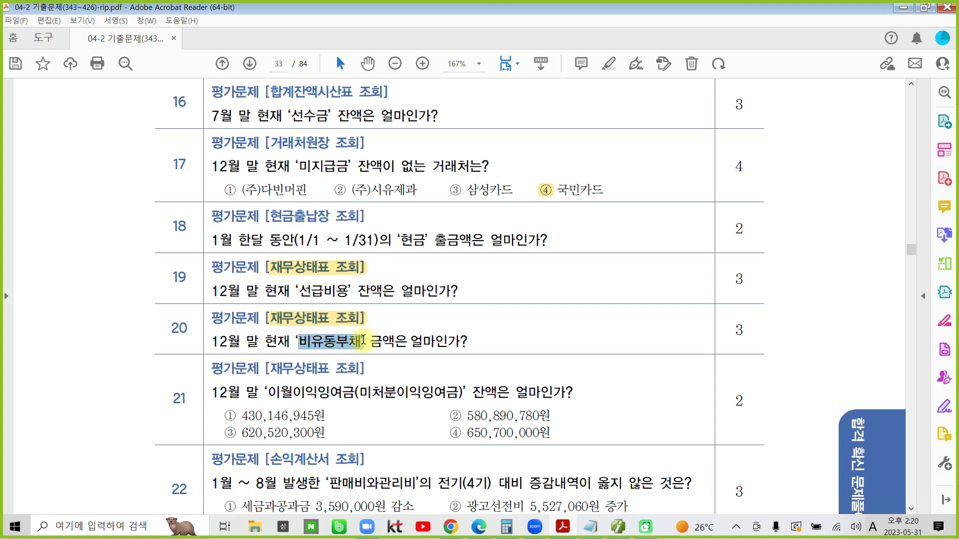
pyautogui.click(381, 295)
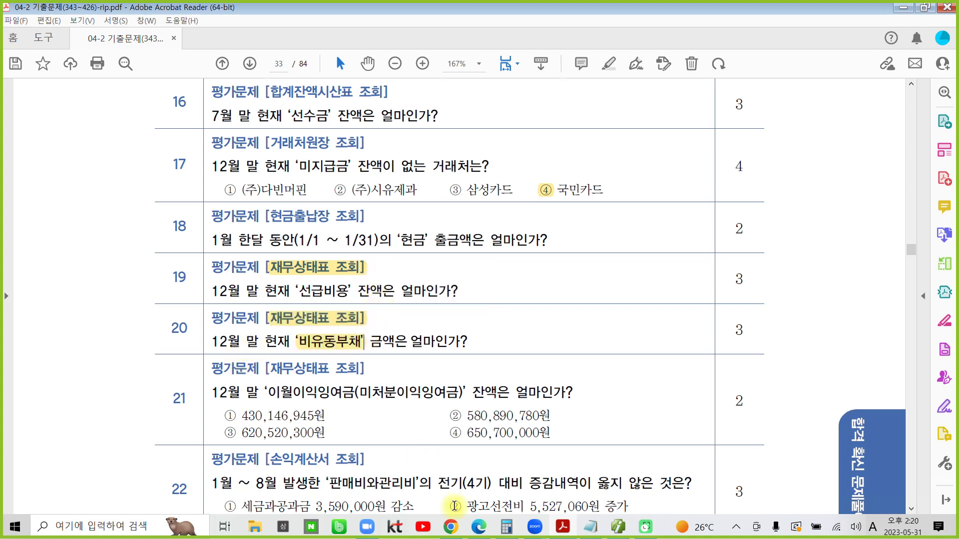
# Return to the accounting program and check the current-period 비유동부채 amount in 재무상태표.
pyautogui.click(590, 529)
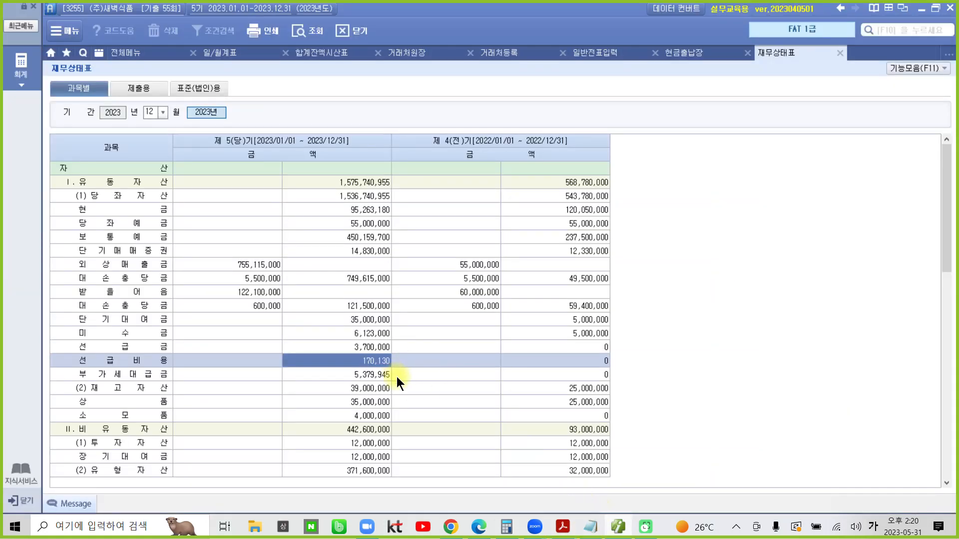
pyautogui.scroll(-10, 358, 408)
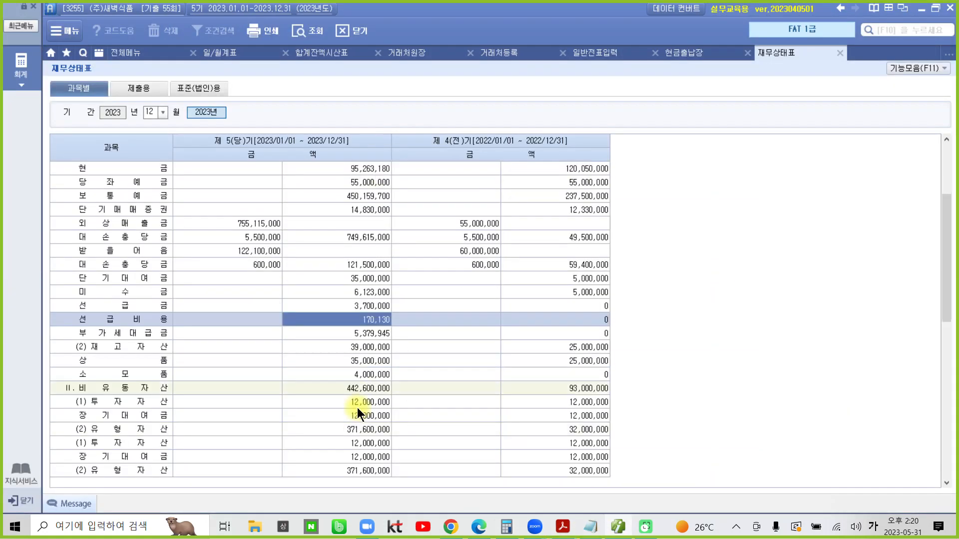
pyautogui.scroll(-3, 358, 406)
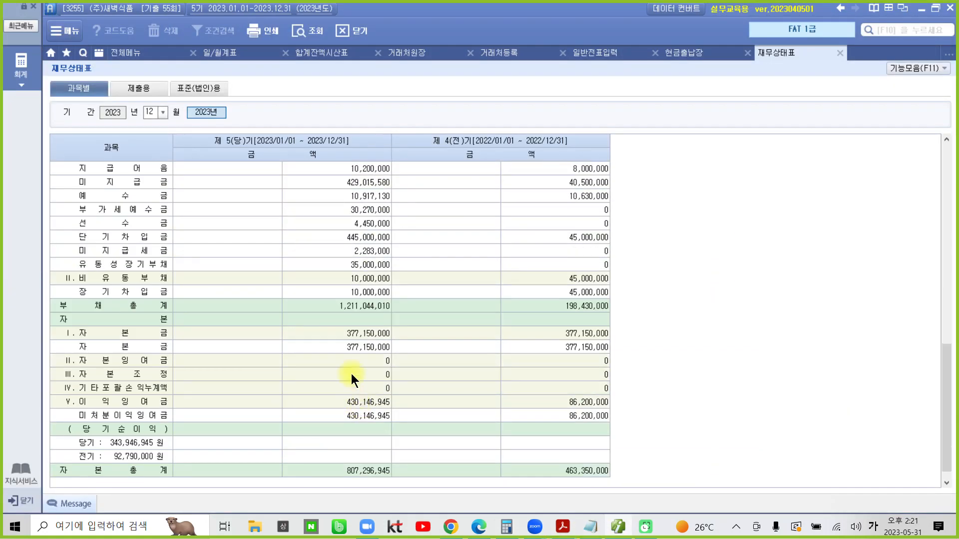
pyautogui.click(361, 280)
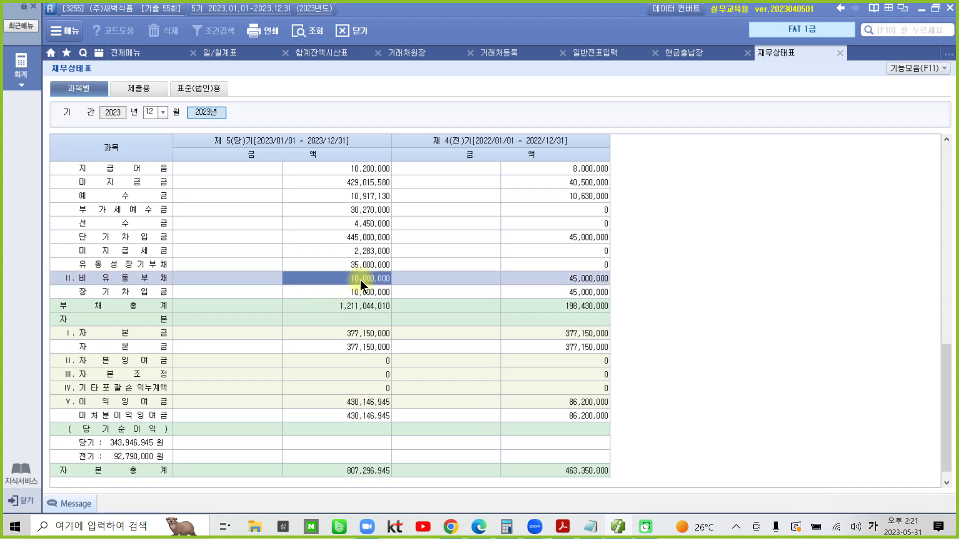
pyautogui.hotkey('ctrl', '2')
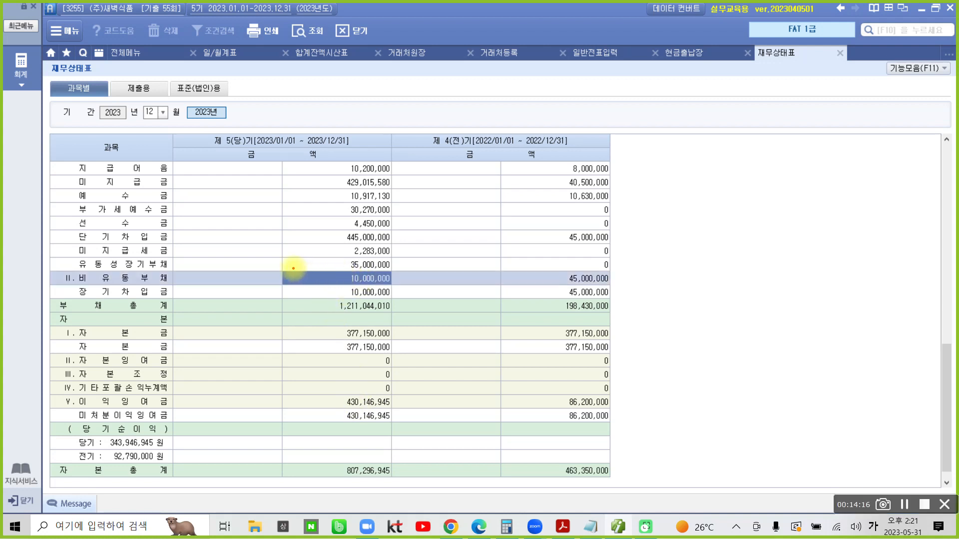
pyautogui.moveTo(293, 269); pyautogui.dragTo(418, 288)
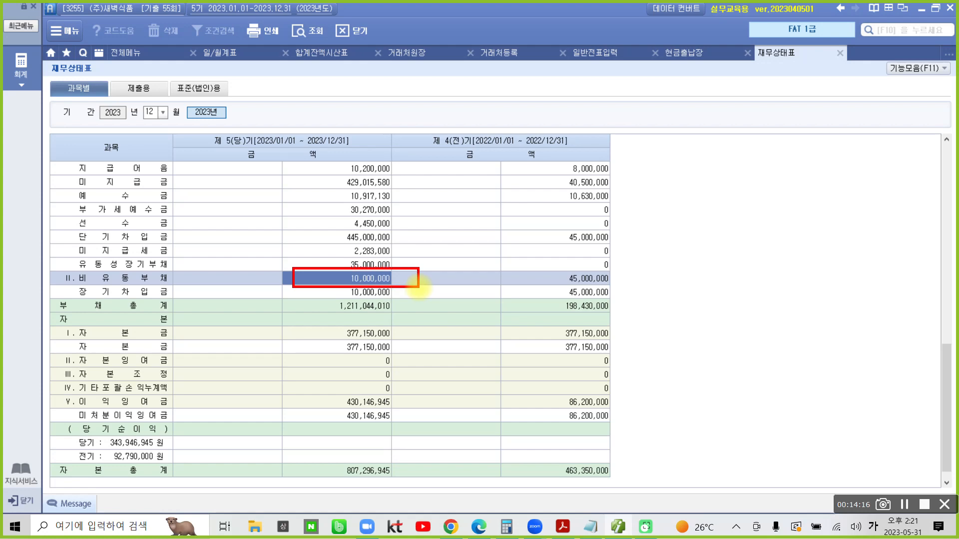
pyautogui.hotkey('ctrl', '2')
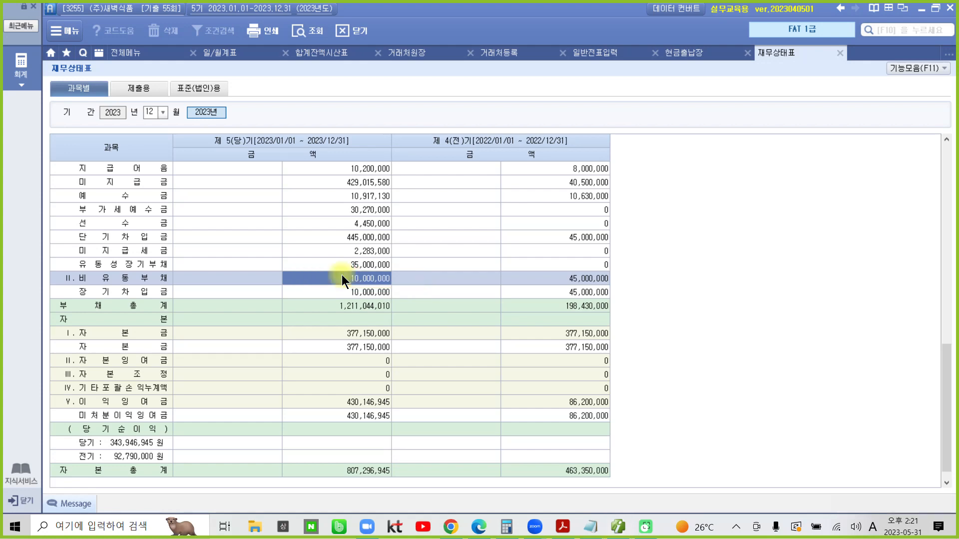
# Go back to the exam PDF and highlight 월이익잉여금(미처분이익잉여금) in question 21.
pyautogui.click(619, 532)
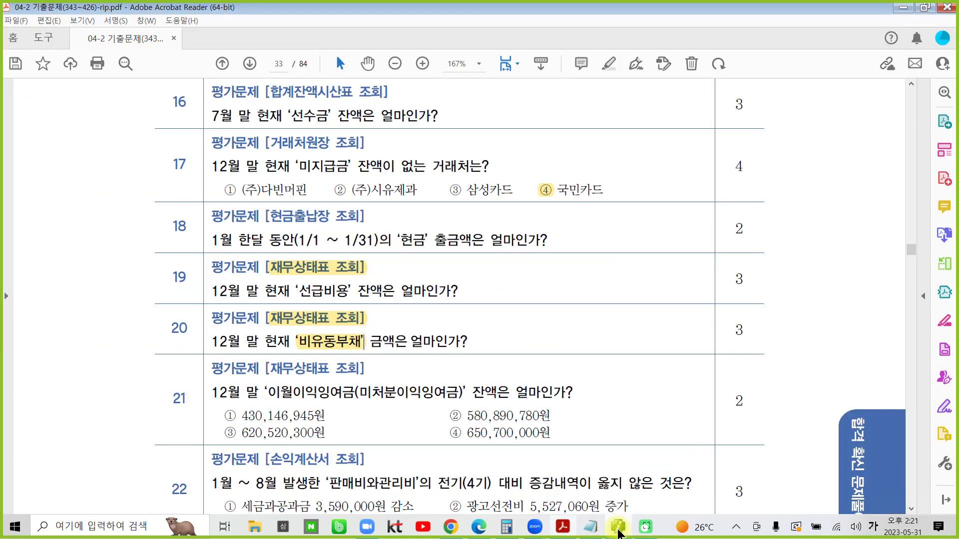
pyautogui.scroll(-1, 339, 405)
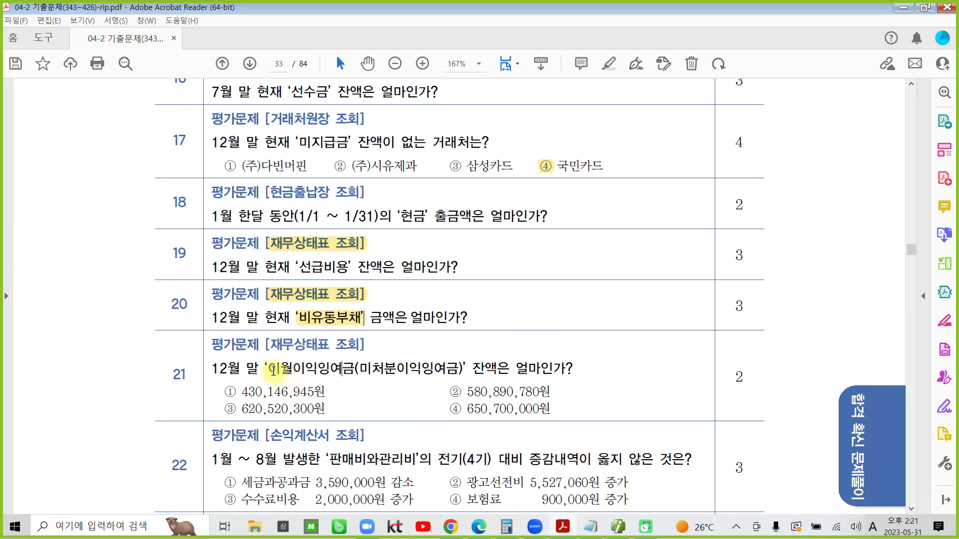
pyautogui.moveTo(273, 369); pyautogui.dragTo(461, 371)
pyautogui.click(471, 320)
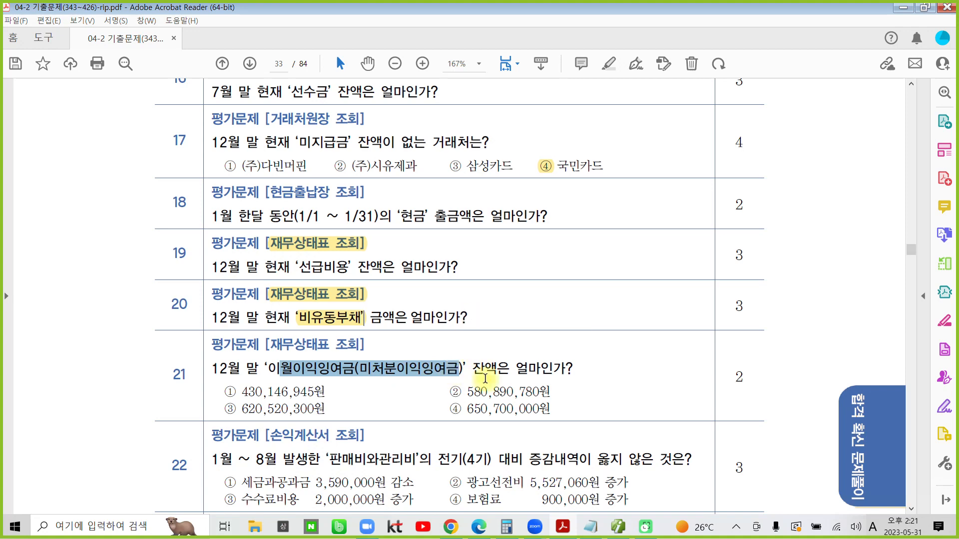
# Return to the accounting program and check the current-period 미처분이익잉여금 balance in 재무상태표.
pyautogui.click(613, 531)
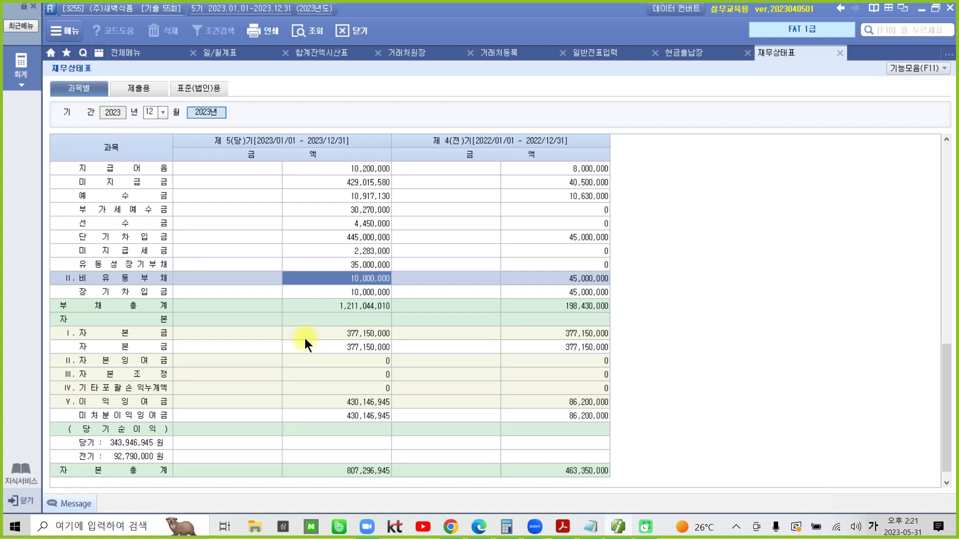
pyautogui.scroll(-1, 305, 343)
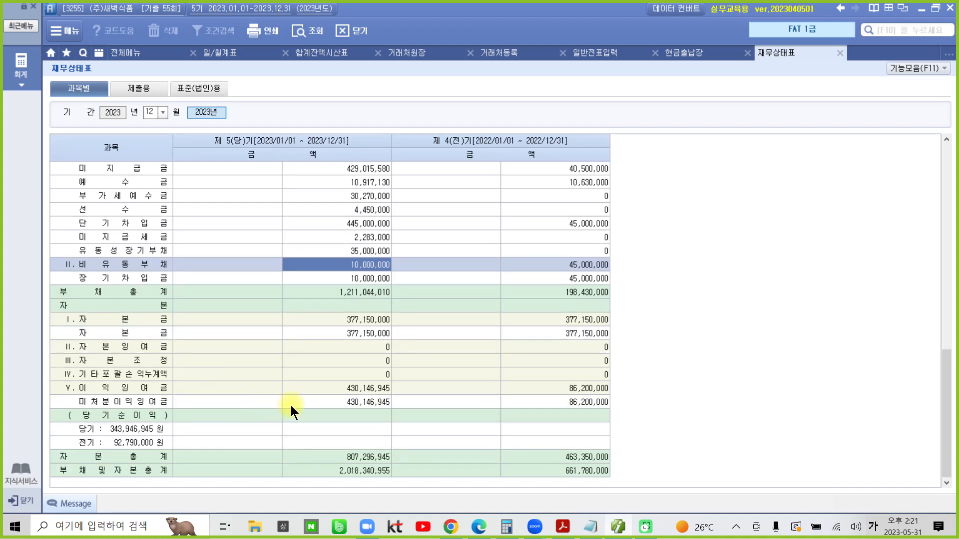
pyautogui.click(337, 402)
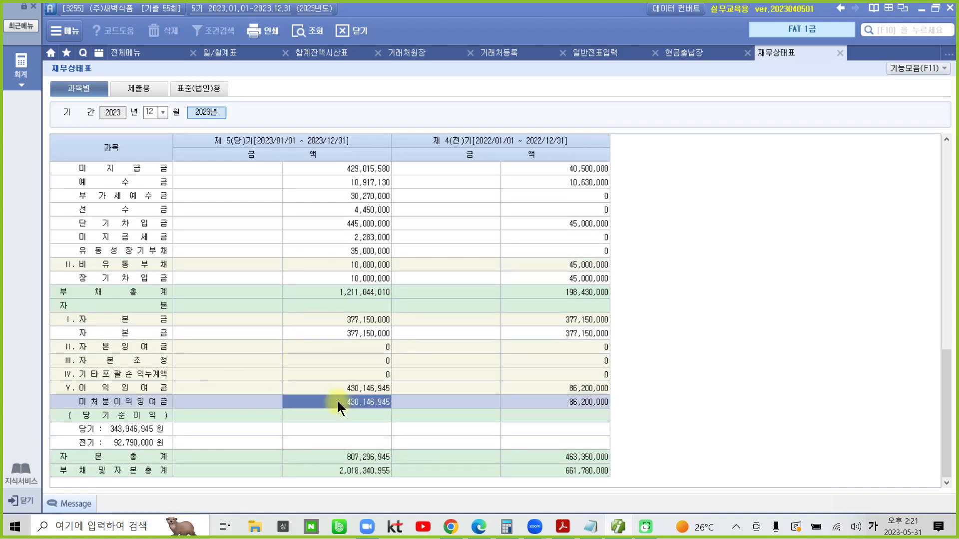
pyautogui.moveTo(336, 393); pyautogui.dragTo(396, 412)
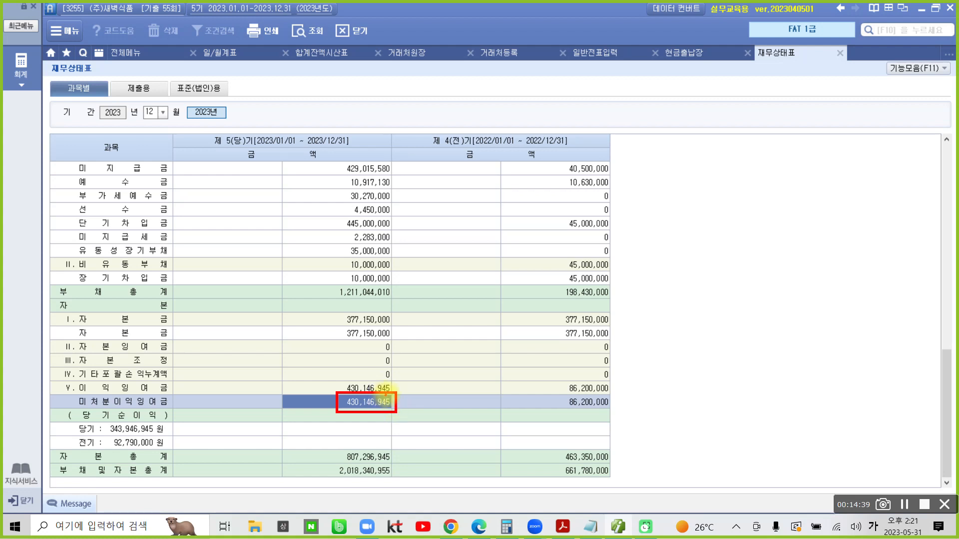
pyautogui.press('Escape')
# Highlight answer choice ① of question 21 in the exam PDF.
pyautogui.click(563, 526)
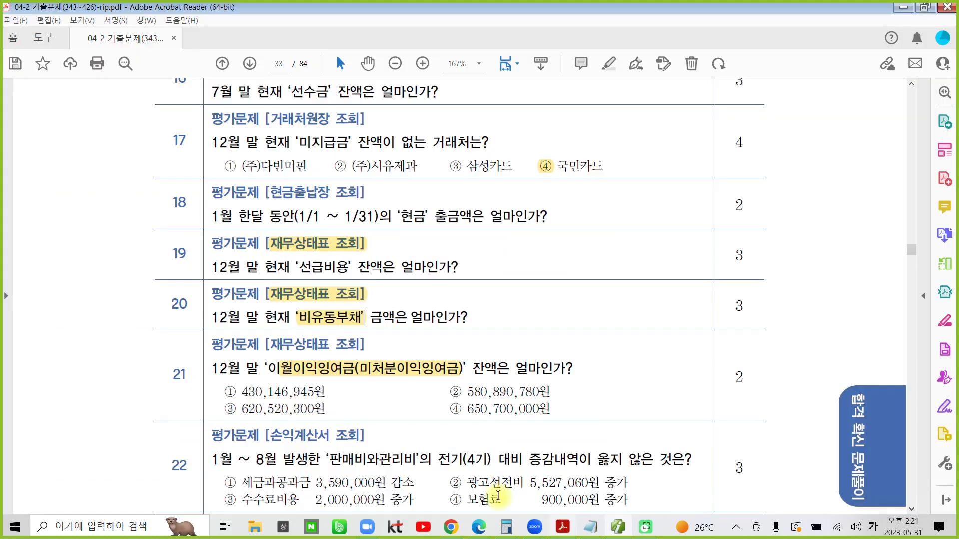
pyautogui.moveTo(223, 393); pyautogui.dragTo(237, 392)
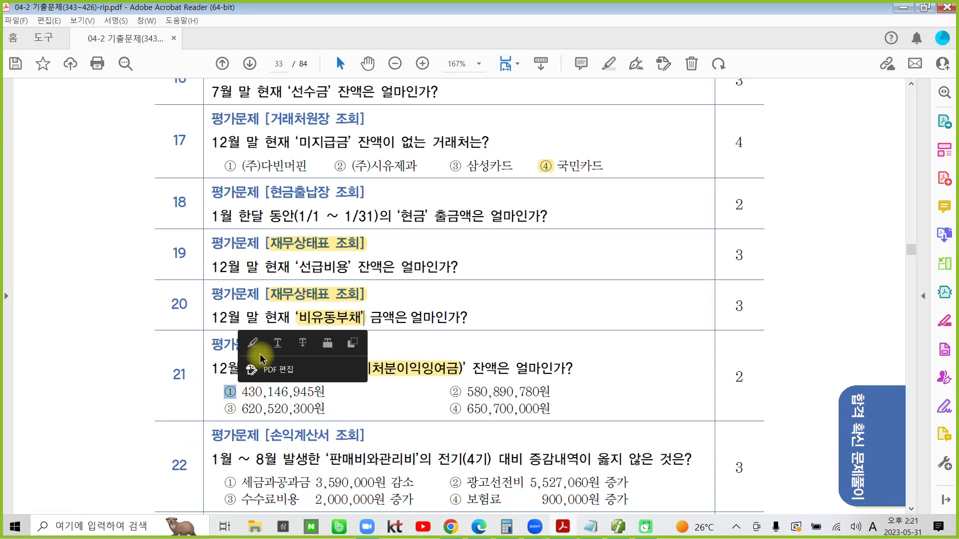
pyautogui.click(253, 338)
# Highlight 판매비와관리비 and 증감내역이 옳지 않은 in question 22 of the exam PDF.
pyautogui.scroll(-3, 263, 381)
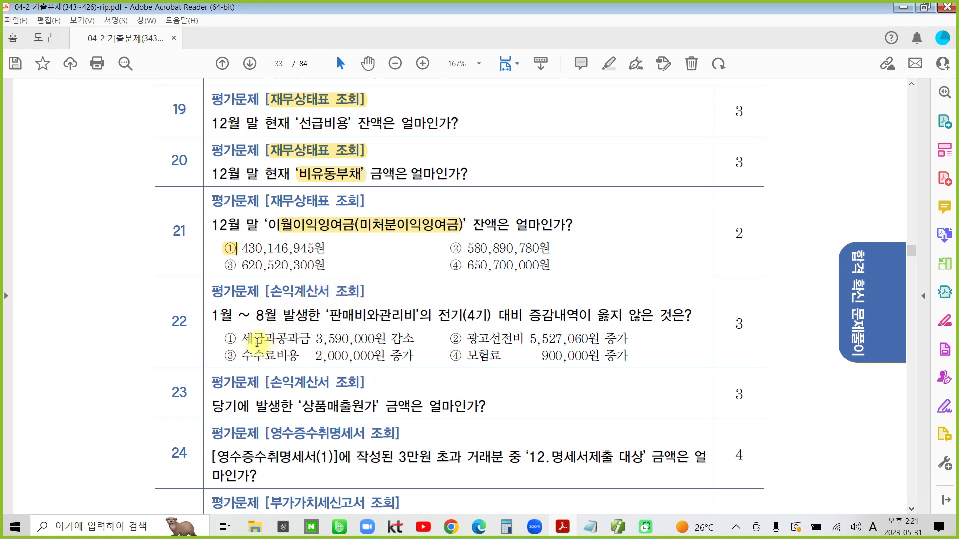
pyautogui.moveTo(327, 316); pyautogui.dragTo(416, 315)
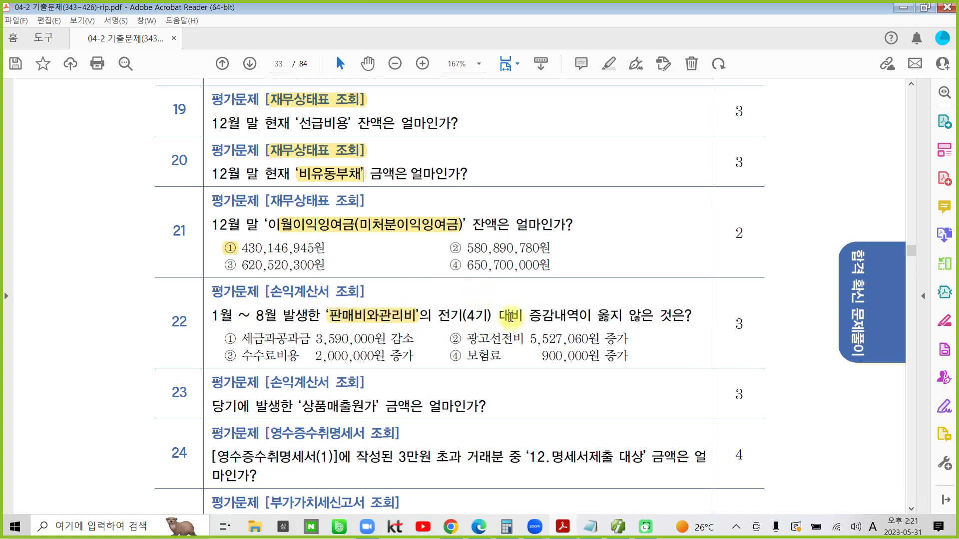
pyautogui.moveTo(531, 316); pyautogui.dragTo(653, 315)
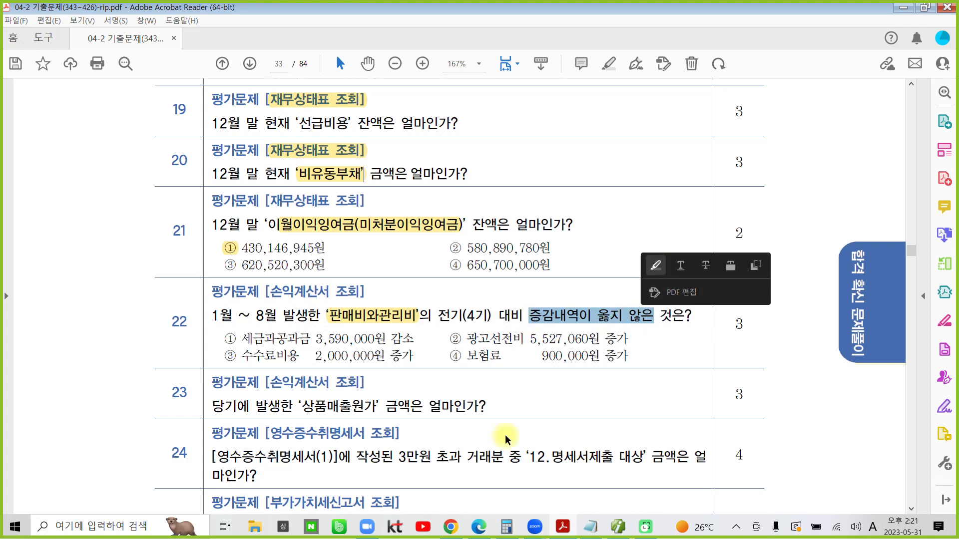
pyautogui.click(657, 270)
# Return to the accounting program, open 손익계산서 from the full menu, and retrieve it for month 08 of 2023.
pyautogui.click(616, 527)
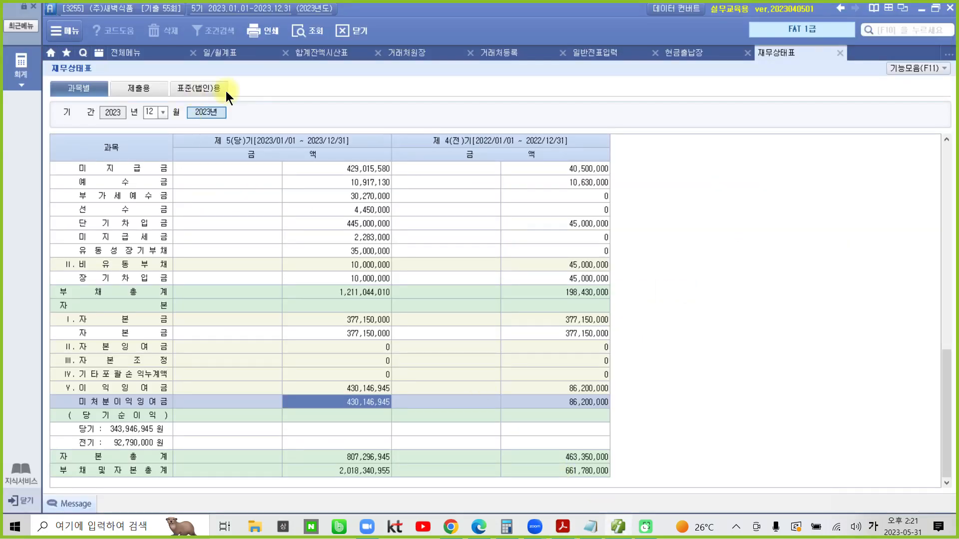
pyautogui.click(139, 53)
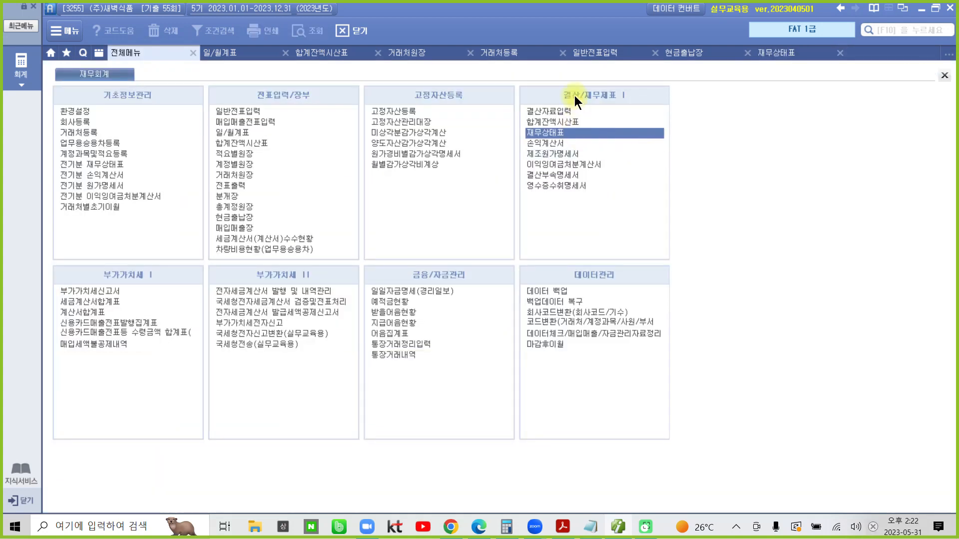
pyautogui.click(545, 143)
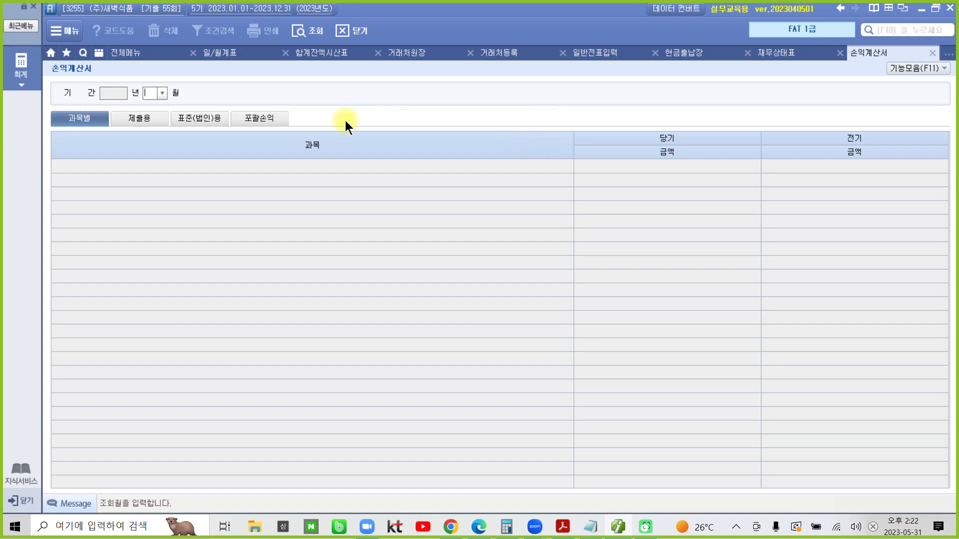
pyautogui.write('06')
pyautogui.press('Return')
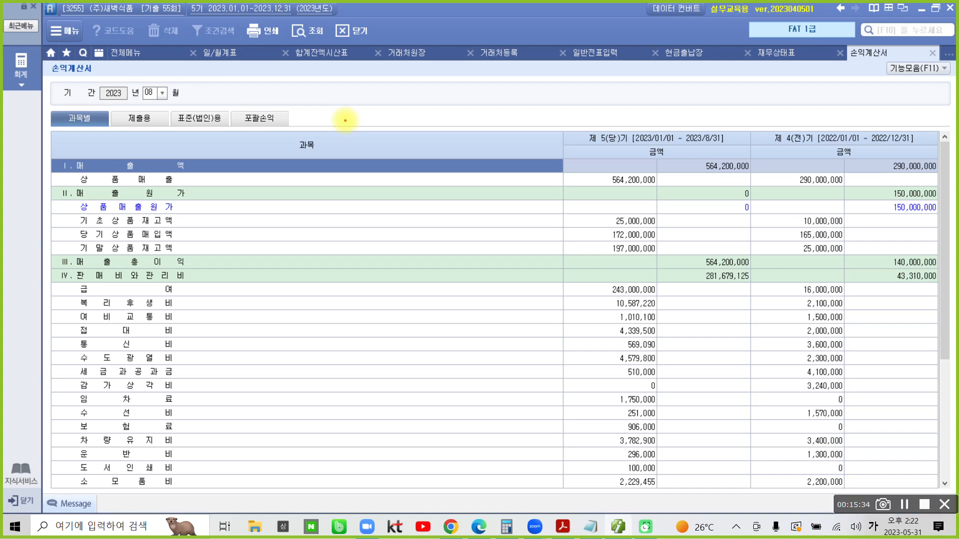
# Show the 제출용 version of 손익계산서 and narrow the 과목 column to bring the period amounts beside the account names.
pyautogui.press('Escape')
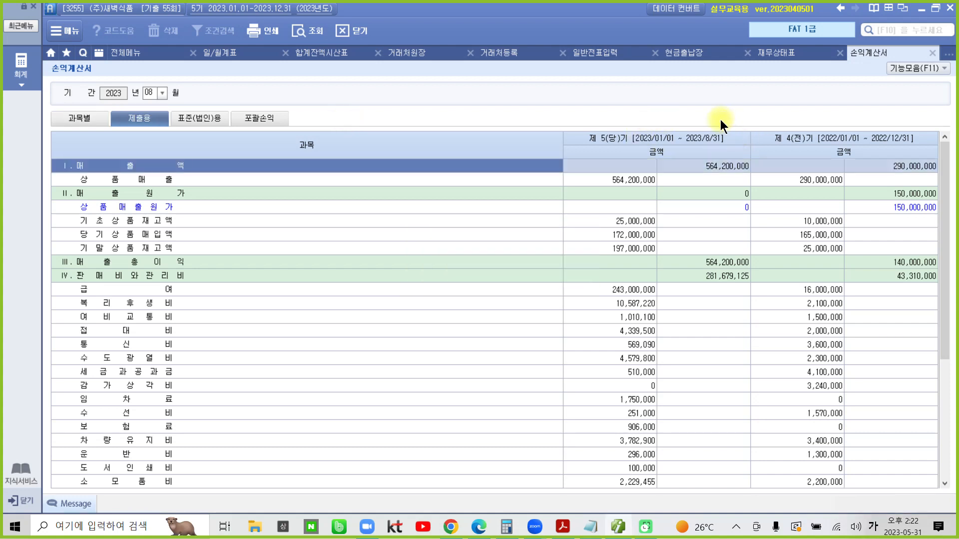
pyautogui.moveTo(721, 123)
pyautogui.mouseDown()
pyautogui.moveTo(689, 156)
pyautogui.moveTo(652, 116)
pyautogui.mouseUp()
pyautogui.moveTo(149, 121); pyautogui.dragTo(179, 114)
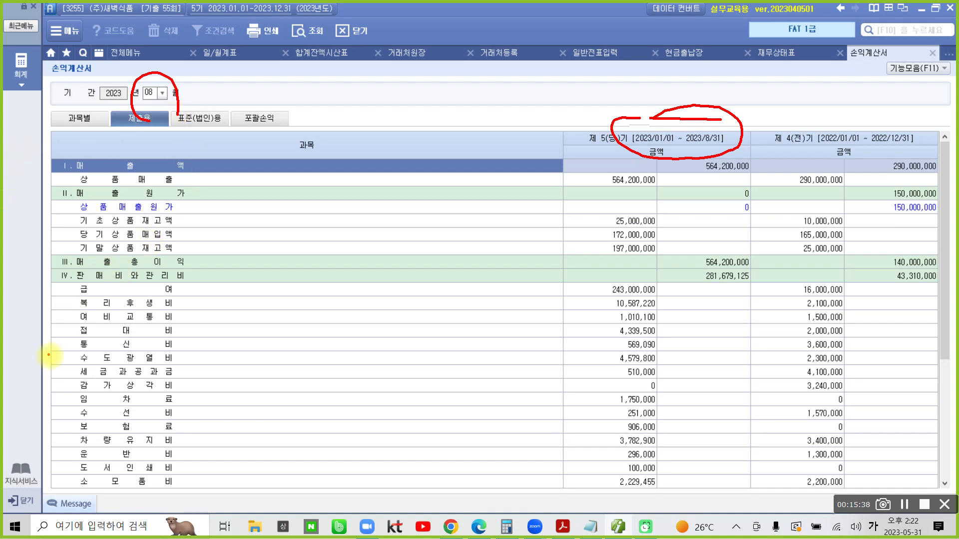
pyautogui.moveTo(74, 374); pyautogui.dragTo(180, 377)
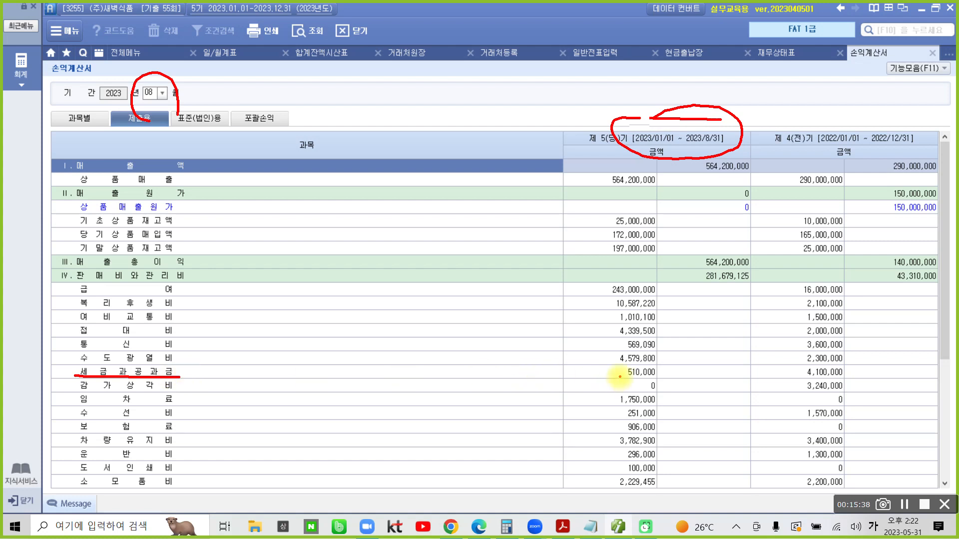
pyautogui.press('Escape')
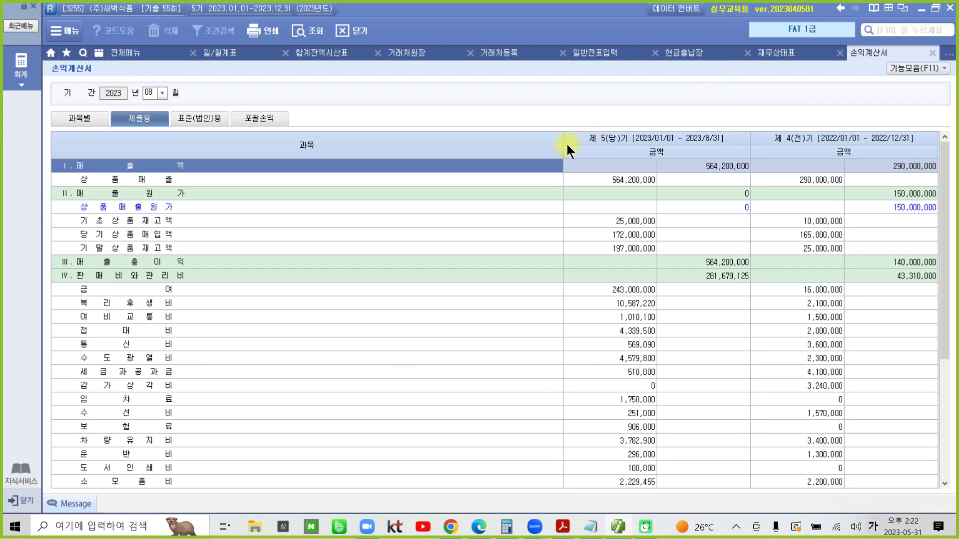
pyautogui.doubleClick(562, 134)
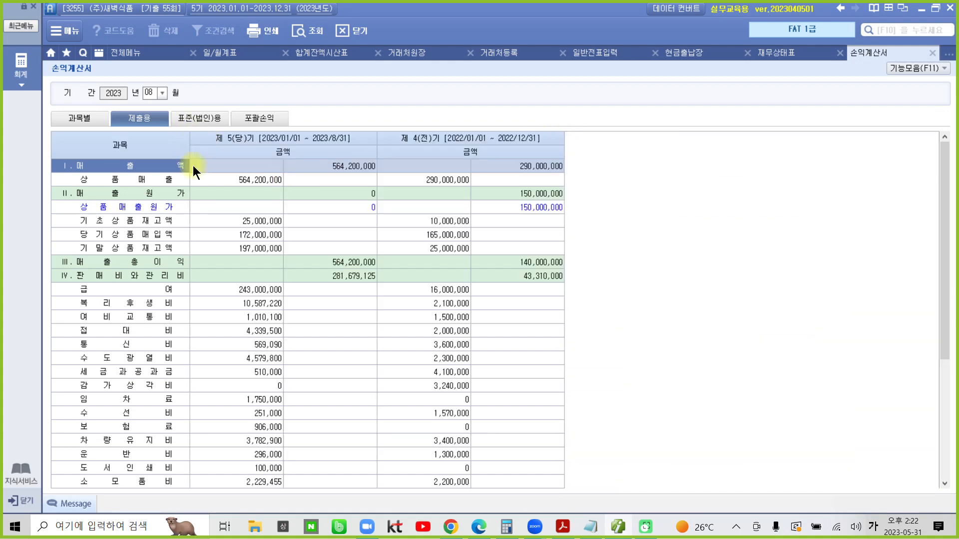
# Compare the current and prior period amounts of 세금과공과금, 광고선전비, 수수료비용 and 보험료 in 손익계산서.
pyautogui.click(269, 372)
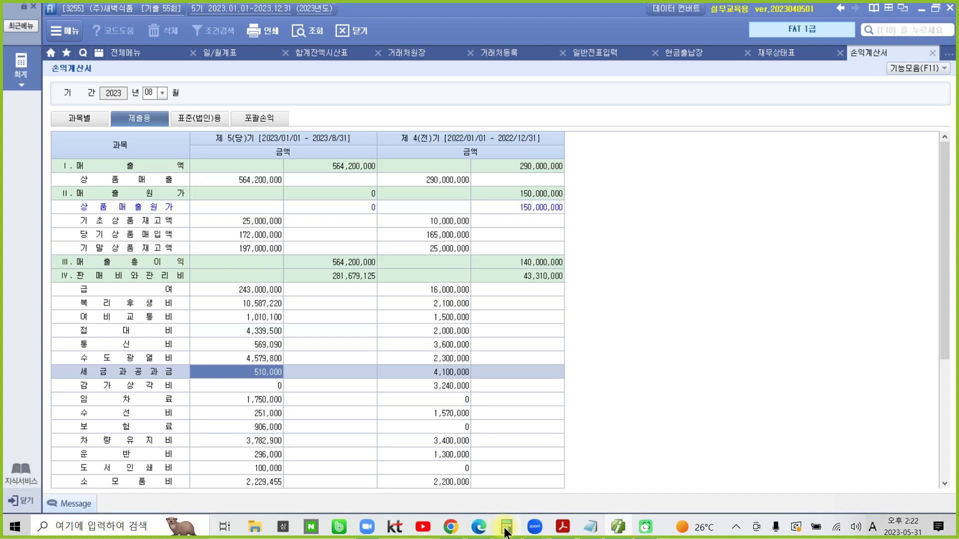
pyautogui.moveTo(506, 530)
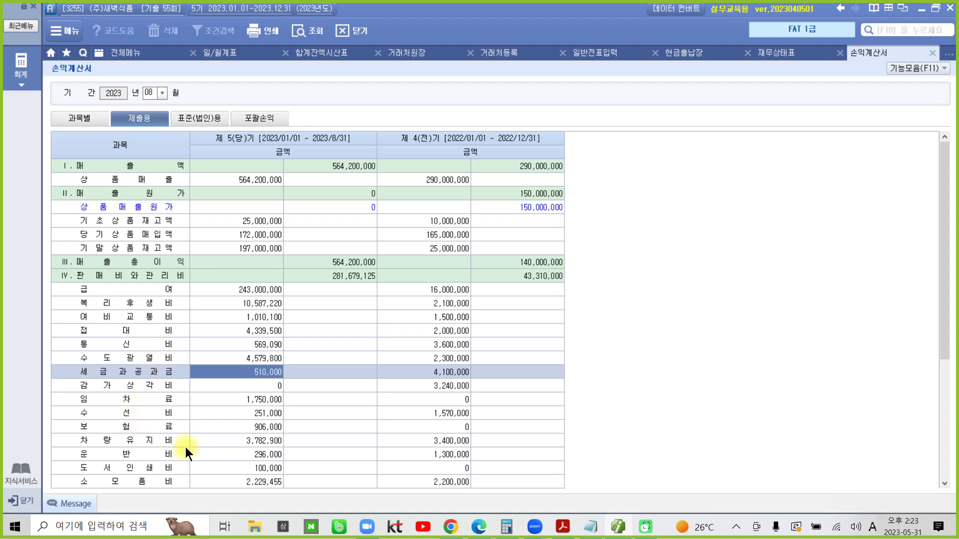
pyautogui.click(184, 465)
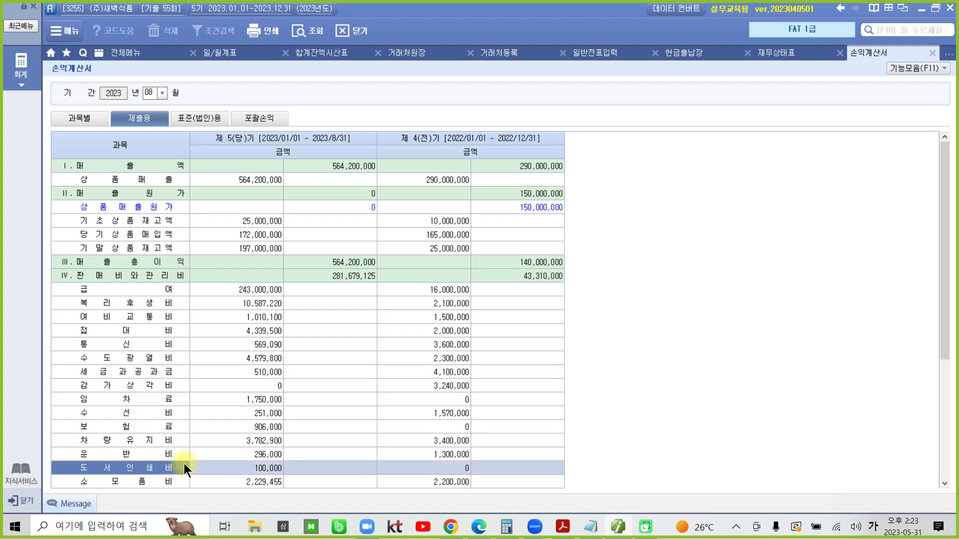
pyautogui.scroll(-3, 184, 462)
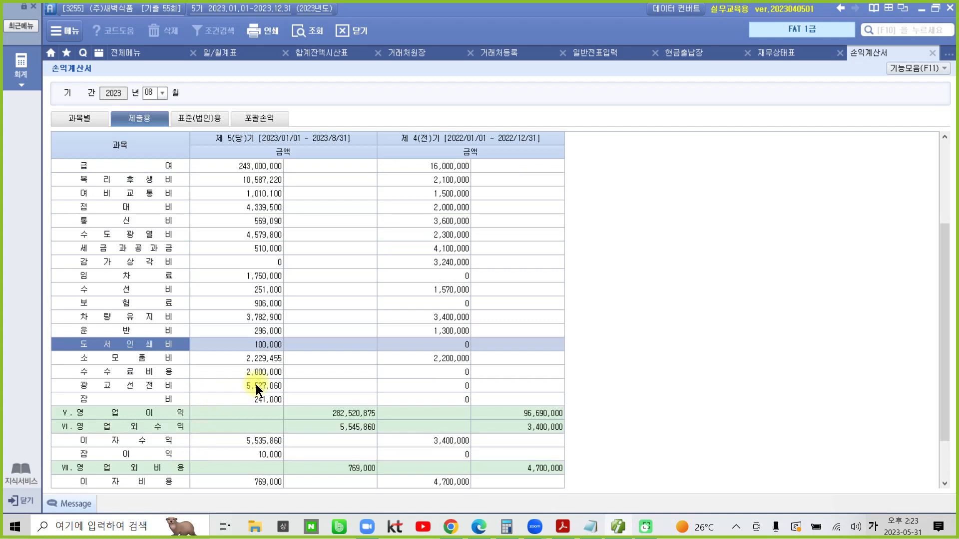
pyautogui.click(255, 386)
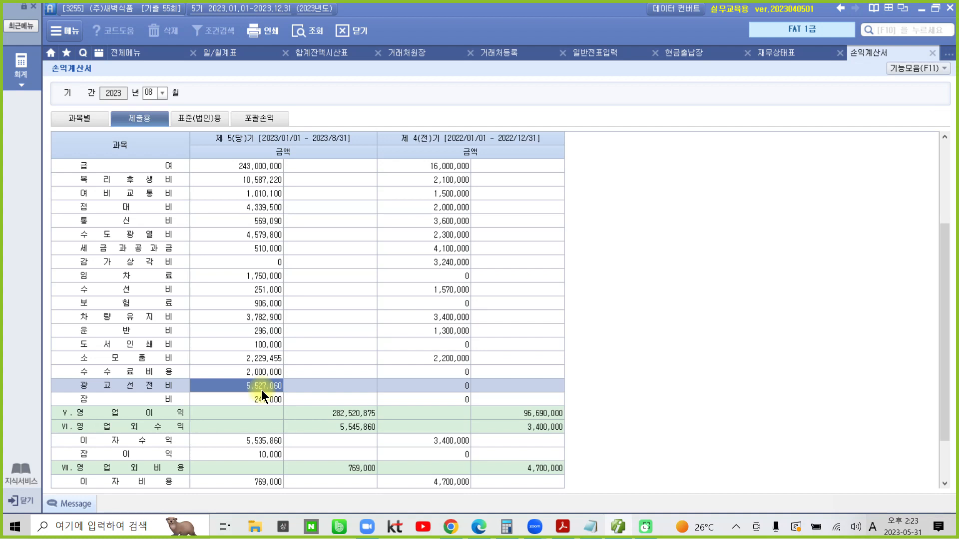
pyautogui.click(227, 372)
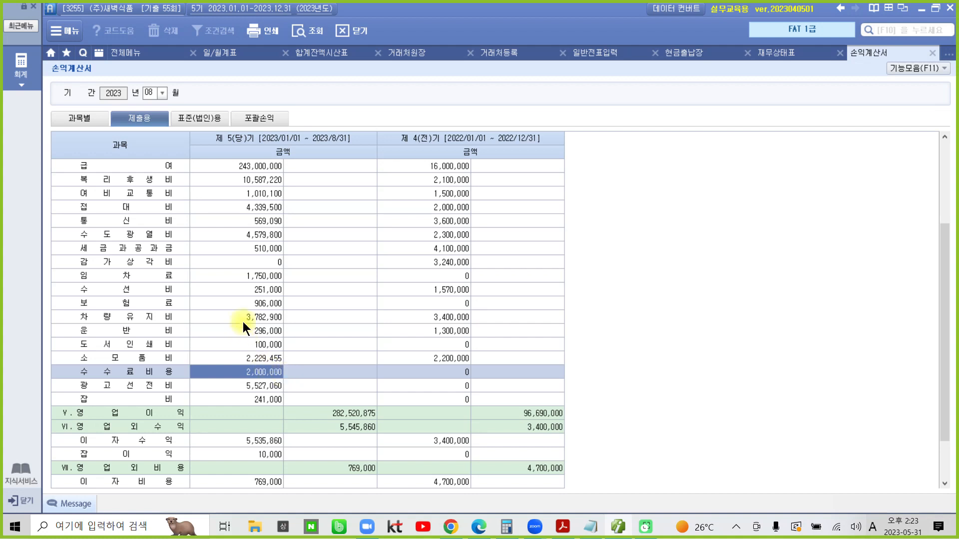
pyautogui.click(244, 305)
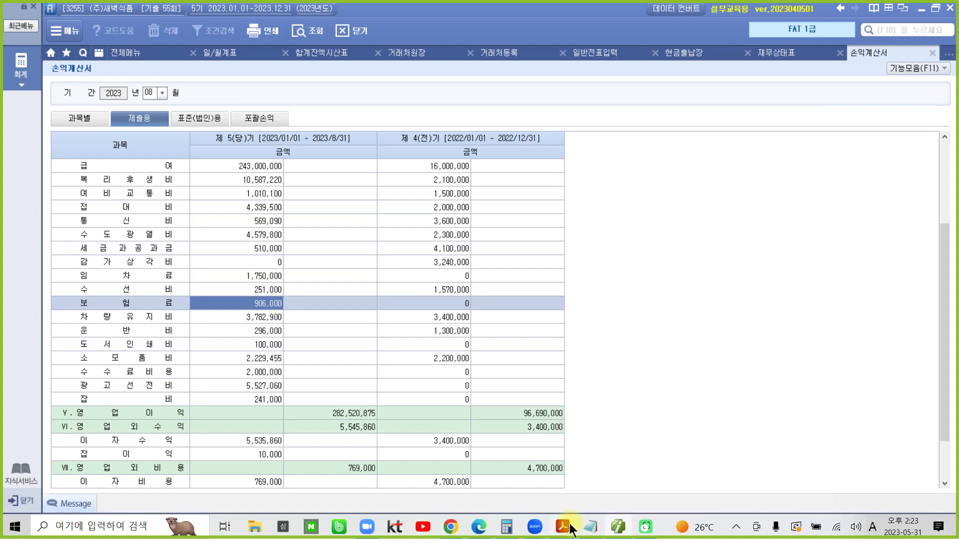
# Switch to the exam PDF and highlight answer choice ④ of question 22.
pyautogui.click(591, 528)
pyautogui.doubleClick(454, 356)
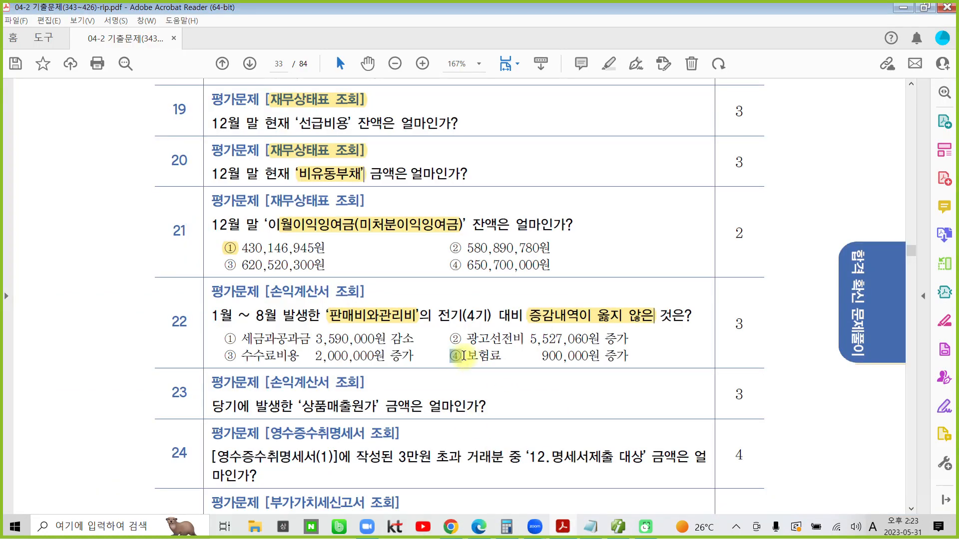
pyautogui.click(486, 304)
# Highlight 상품매출원가 in question 23 of the exam PDF.
pyautogui.scroll(-4, 392, 378)
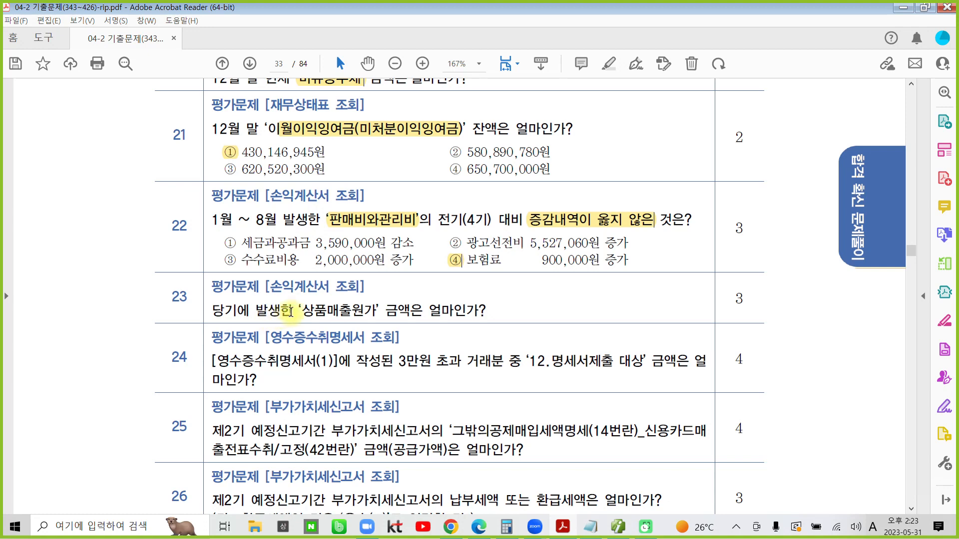
pyautogui.moveTo(301, 311); pyautogui.dragTo(378, 311)
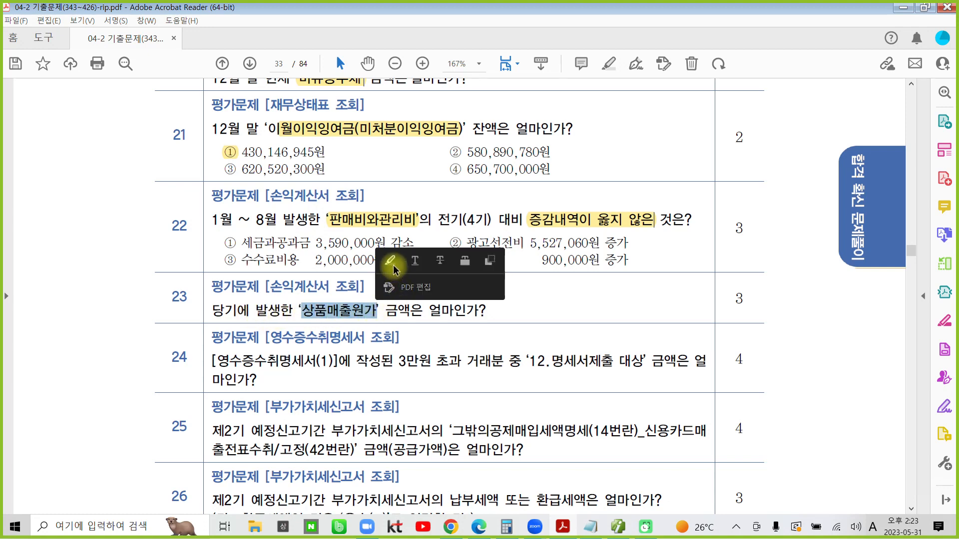
pyautogui.click(392, 265)
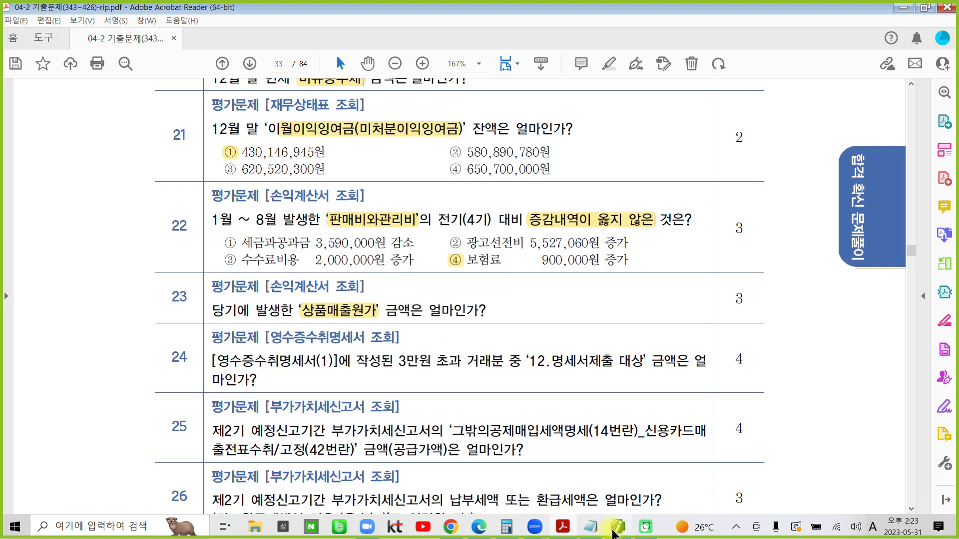
# Return to the accounting program, retrieve 손익계산서 for month 12, and check the current-period 매출원가 amount.
pyautogui.click(617, 527)
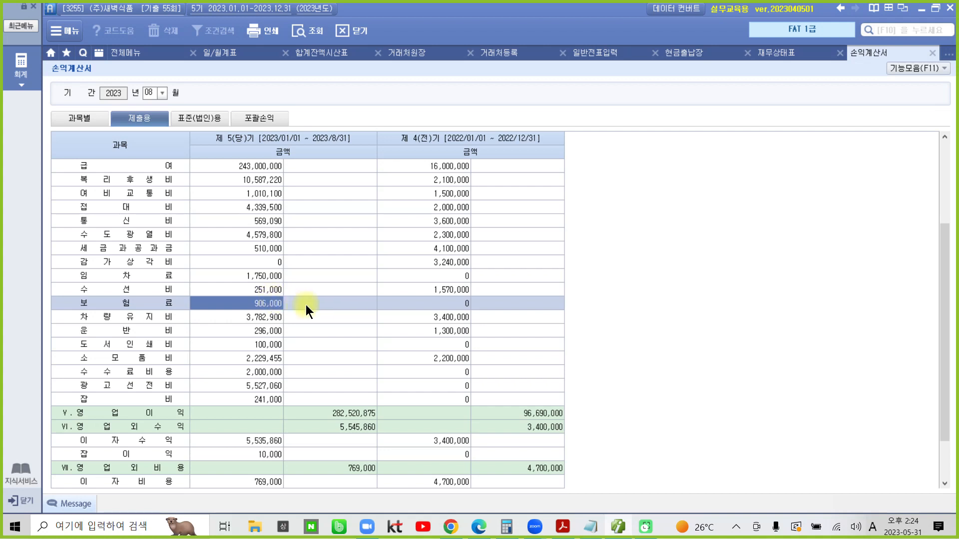
pyautogui.scroll(3, 306, 306)
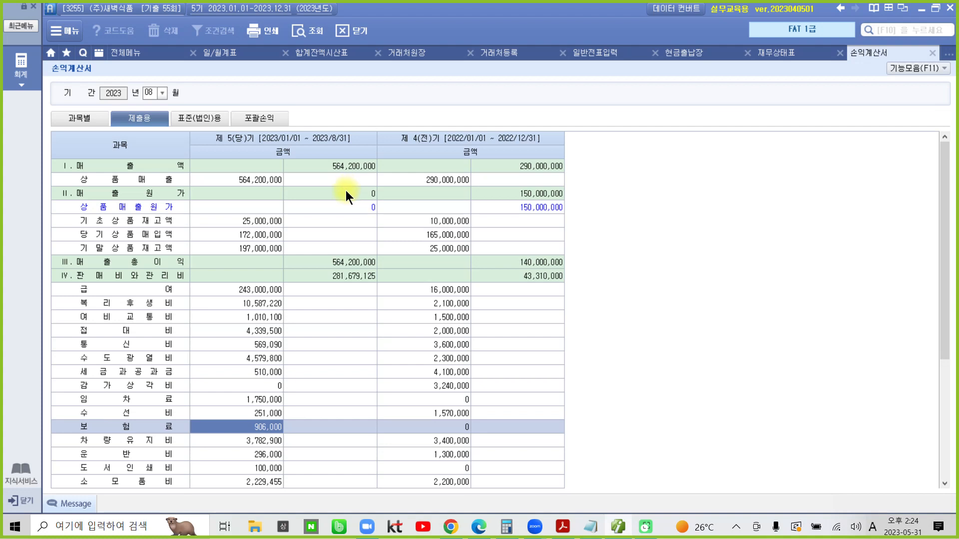
pyautogui.click(162, 94)
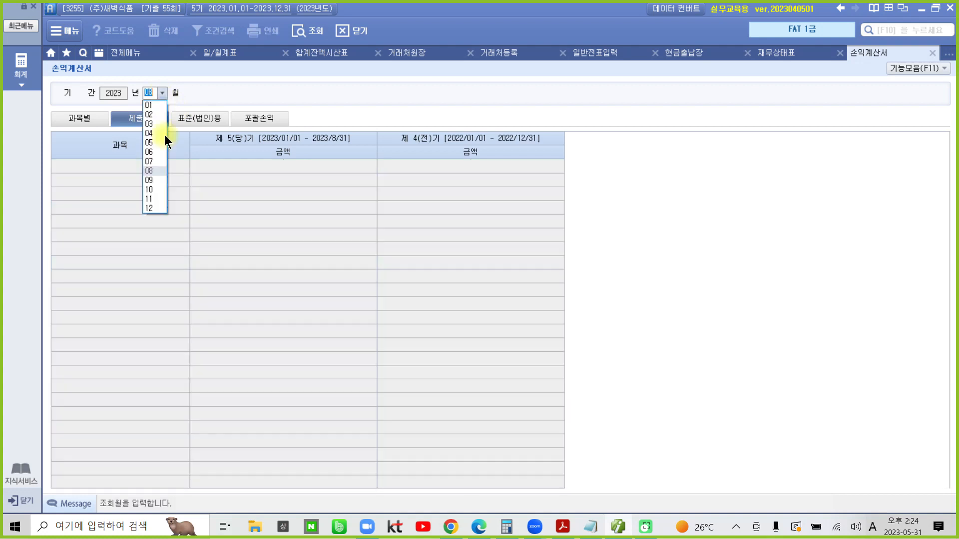
pyautogui.click(149, 208)
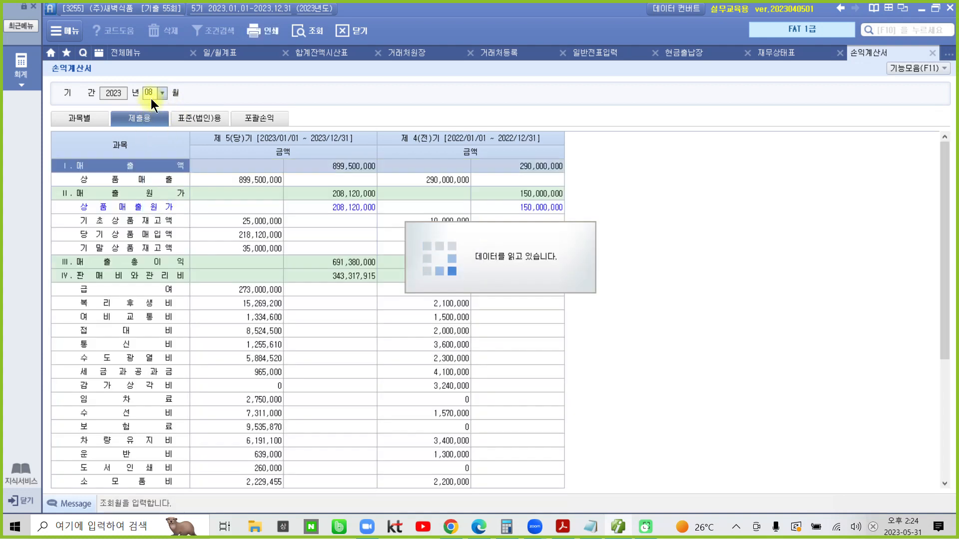
pyautogui.click(340, 196)
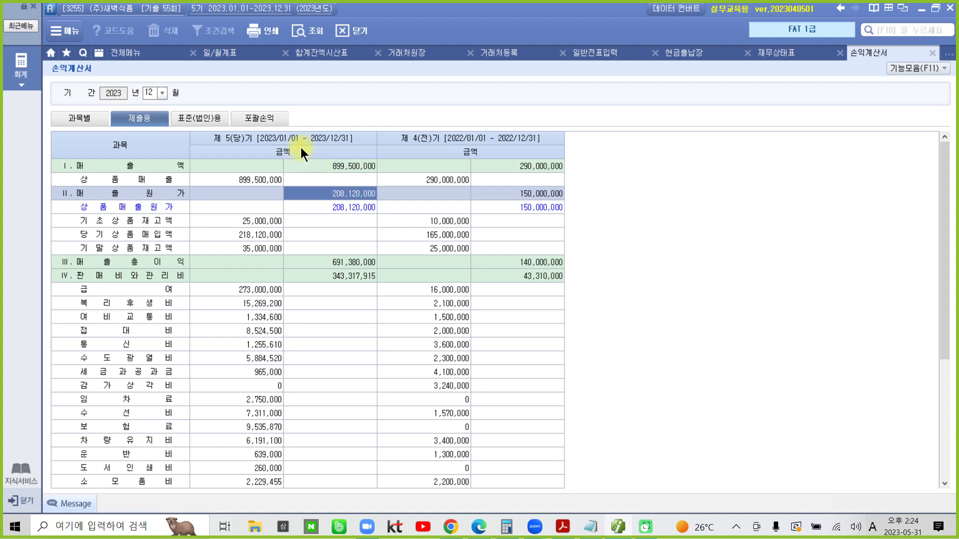
# Open 영수증수취명세서 from the full menu and check the 12. 명세서제출 대상 amount in 영수증수취명세서(1).
pyautogui.click(116, 51)
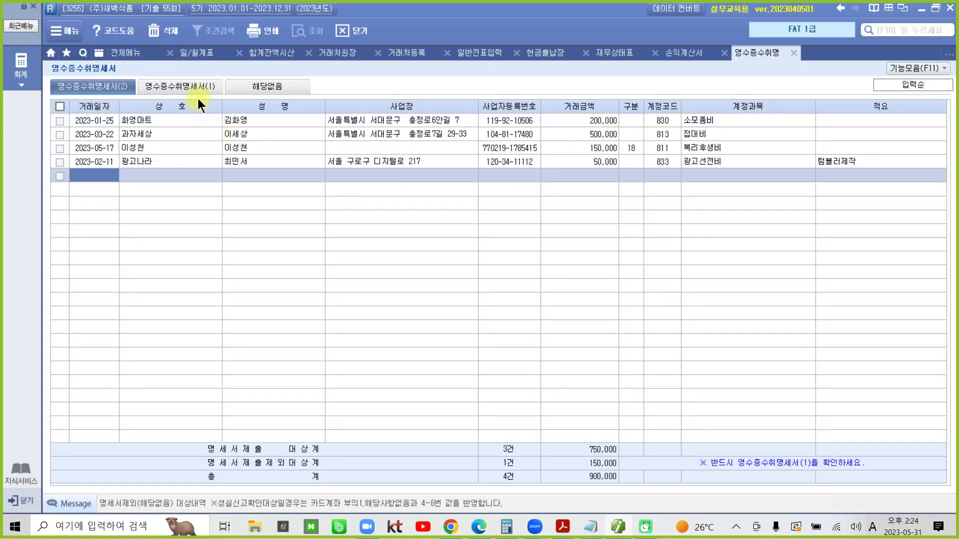
pyautogui.click(198, 89)
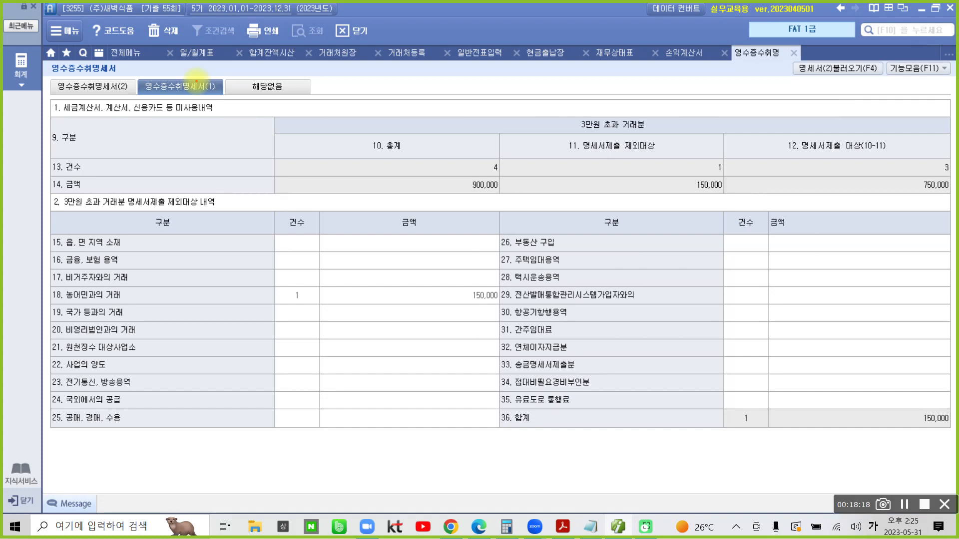
pyautogui.moveTo(771, 163)
pyautogui.mouseDown()
pyautogui.moveTo(859, 122)
pyautogui.moveTo(843, 161)
pyautogui.moveTo(775, 165)
pyautogui.mouseUp()
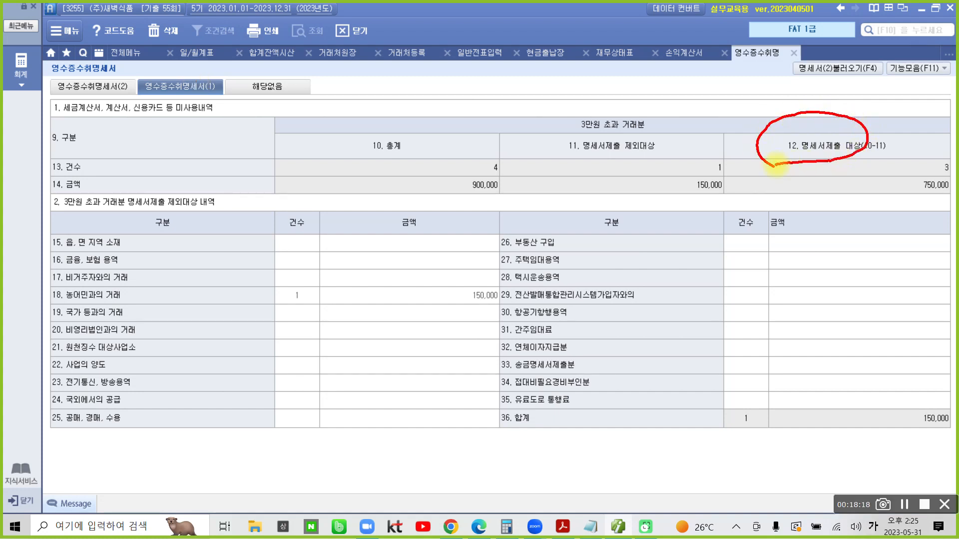
pyautogui.moveTo(914, 178)
pyautogui.mouseDown()
pyautogui.moveTo(953, 198)
pyautogui.moveTo(920, 168)
pyautogui.mouseUp()
pyautogui.moveTo(865, 249)
pyautogui.mouseDown()
pyautogui.moveTo(920, 223)
pyautogui.moveTo(939, 200)
pyautogui.mouseUp()
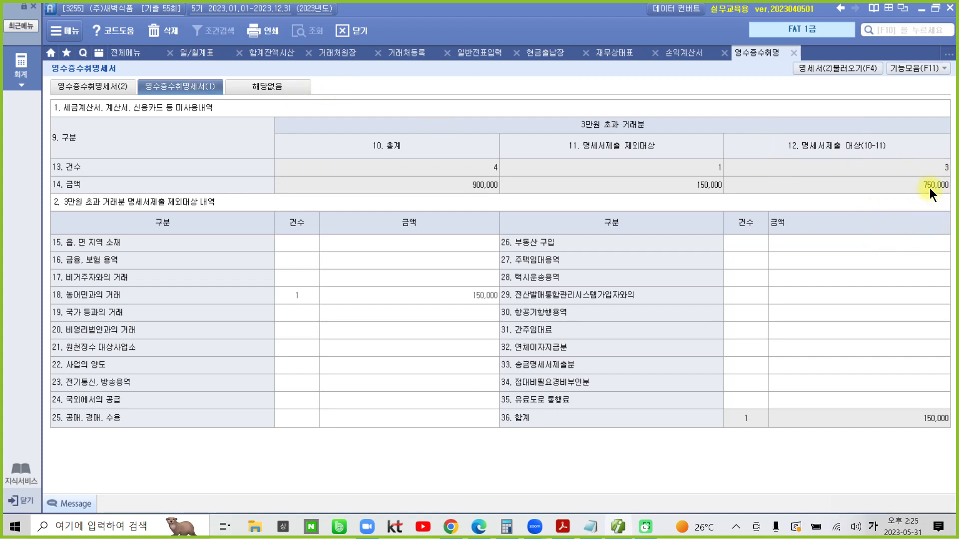
pyautogui.click(930, 188)
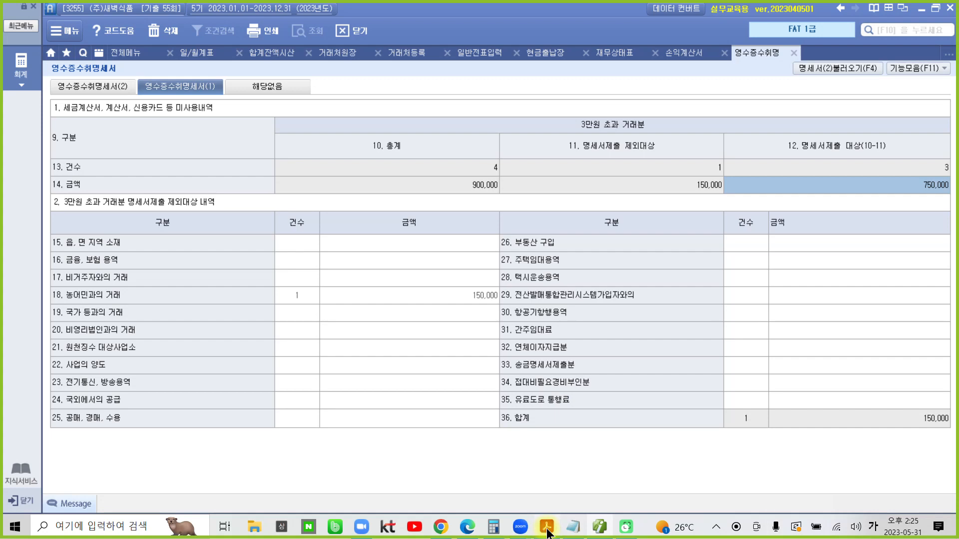
# Switch to the exam PDF and highlight 부가가치세신고서 조회 and 제2기 예정신고기간 in question 25.
pyautogui.click(547, 529)
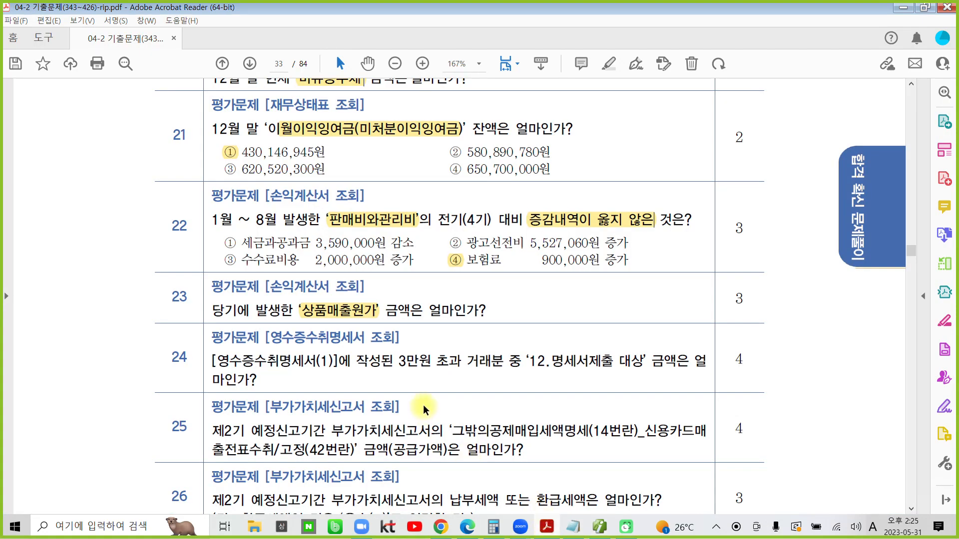
pyautogui.scroll(-3, 424, 404)
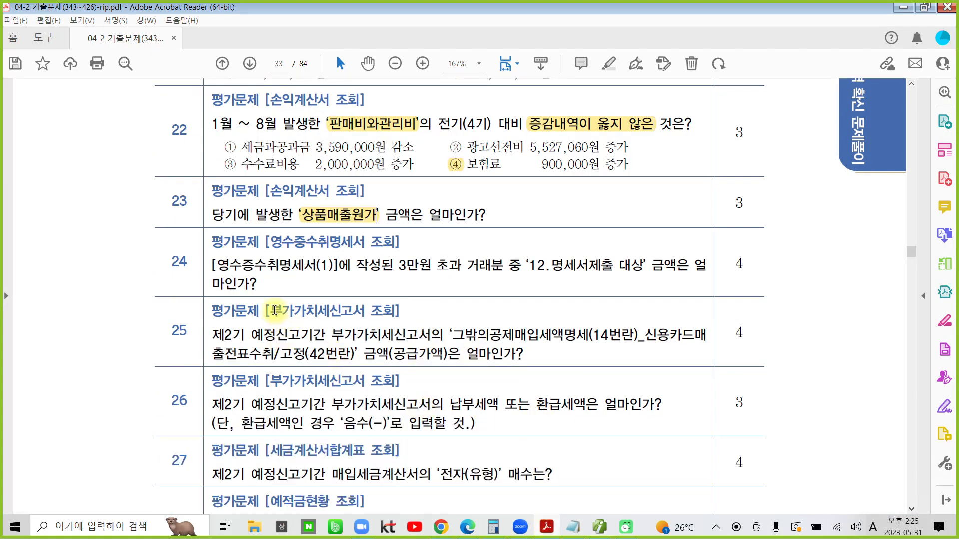
pyautogui.moveTo(274, 310); pyautogui.dragTo(399, 312)
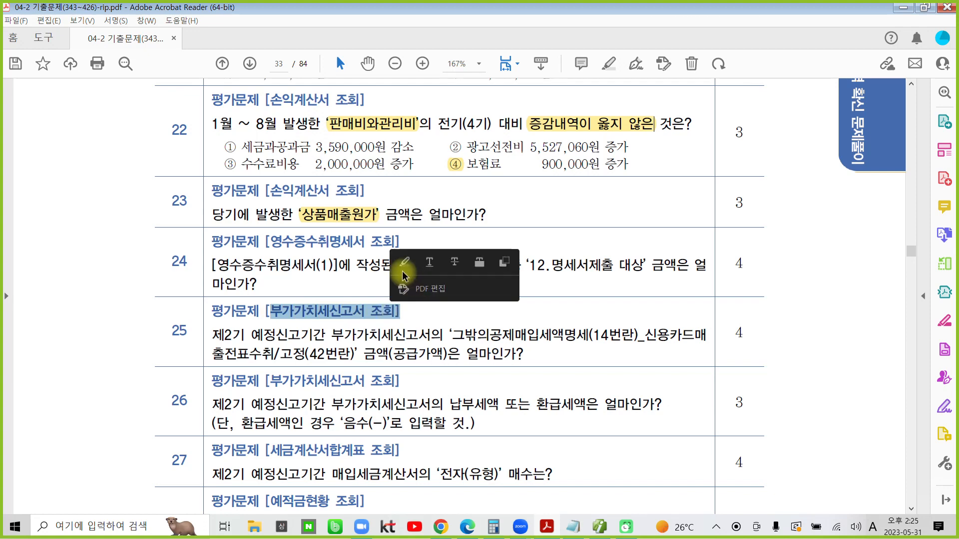
pyautogui.click(404, 262)
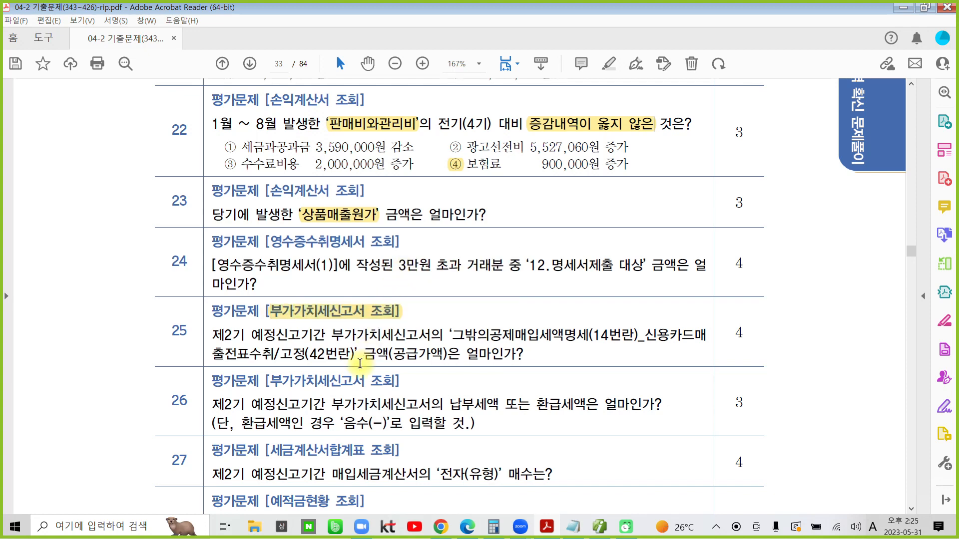
pyautogui.moveTo(213, 335); pyautogui.dragTo(325, 335)
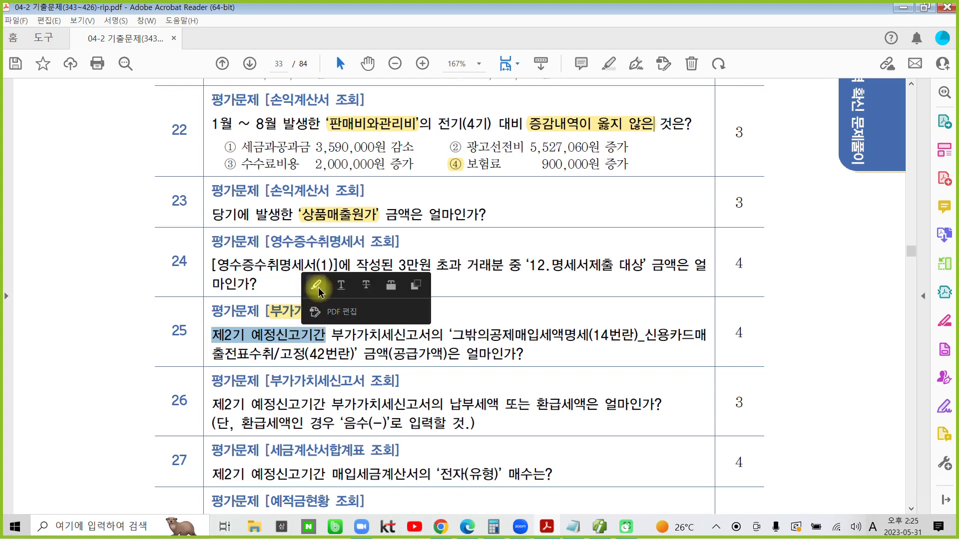
pyautogui.click(316, 286)
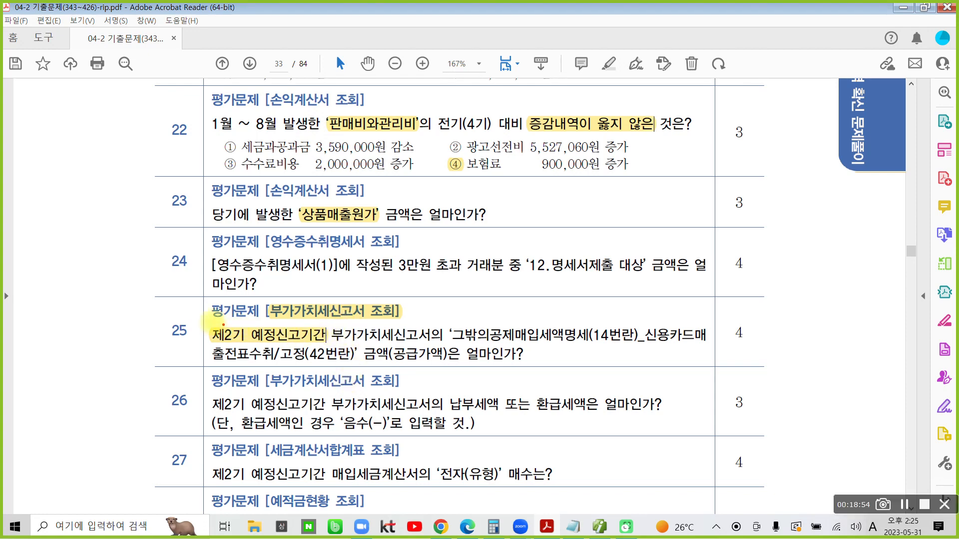
pyautogui.moveTo(210, 322)
pyautogui.mouseDown()
pyautogui.moveTo(229, 341)
pyautogui.moveTo(328, 345)
pyautogui.mouseUp()
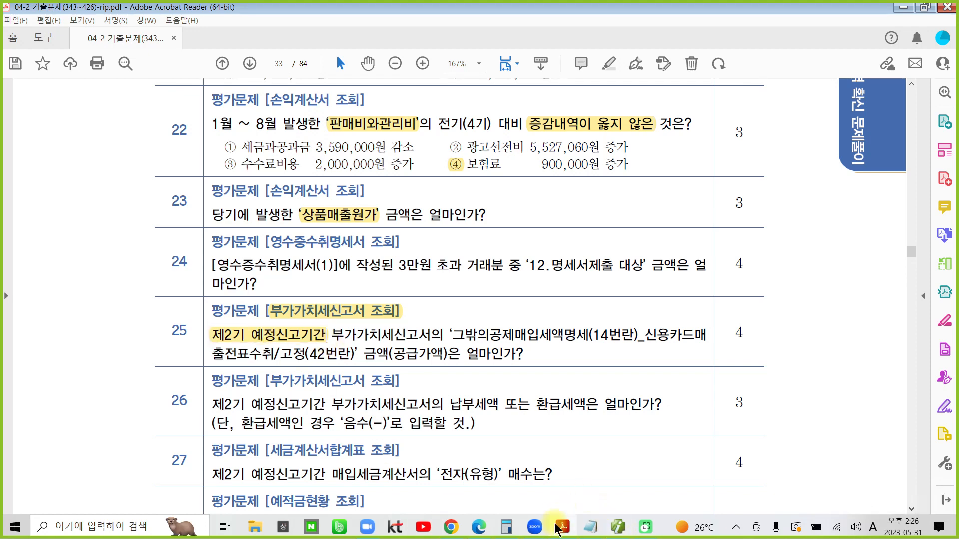
# Switch to the accounting program, open 부가가치세신고서, and retrieve the return for months 07 to 09.
pyautogui.click(619, 527)
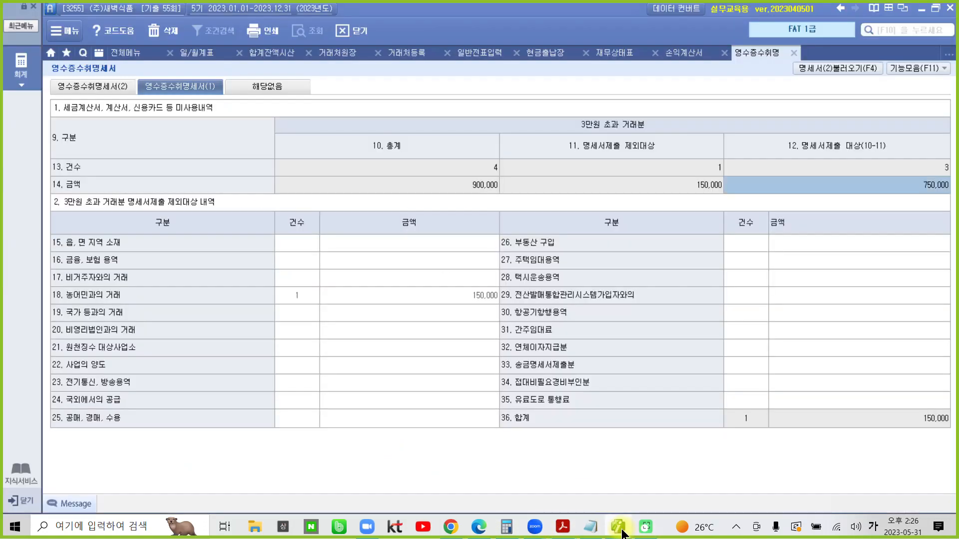
pyautogui.click(128, 53)
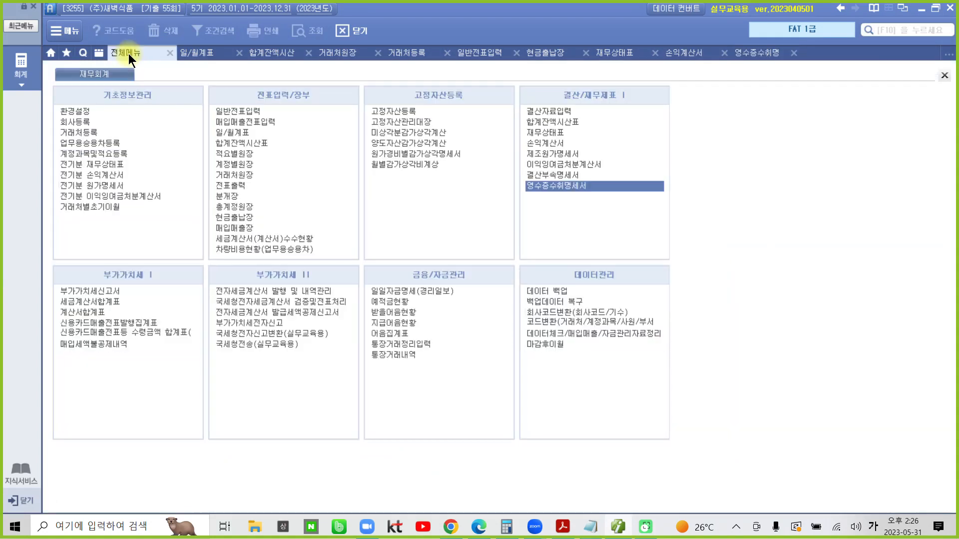
pyautogui.click(118, 290)
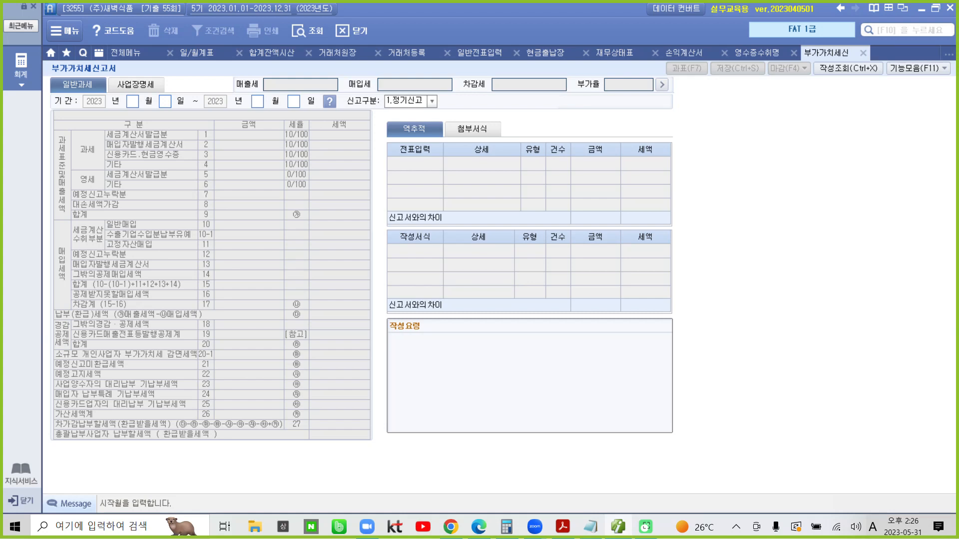
pyautogui.click(563, 527)
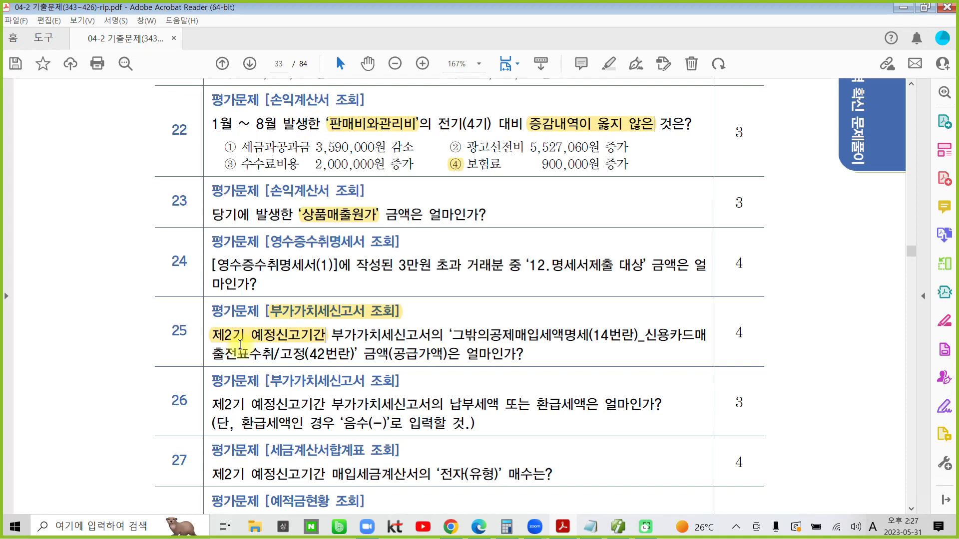
pyautogui.click(599, 525)
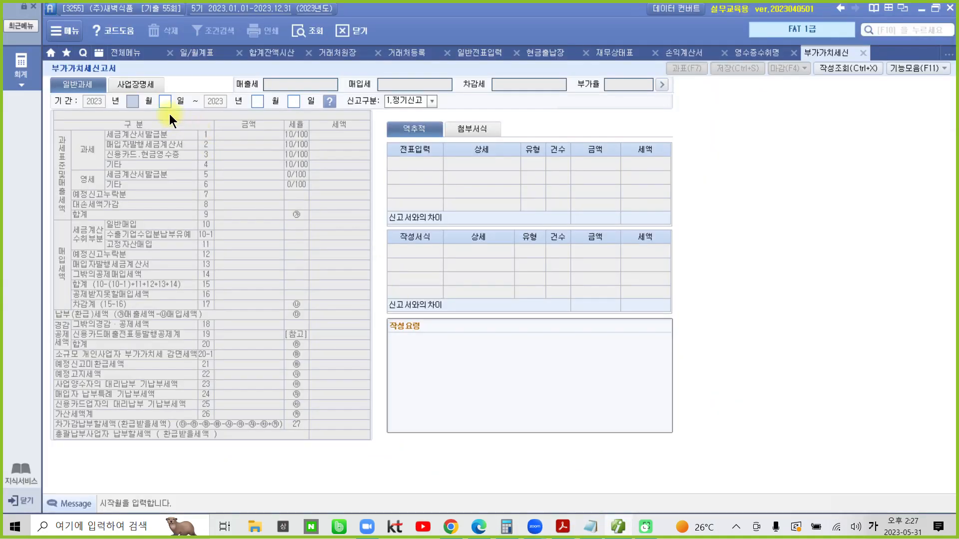
pyautogui.write('07')
pyautogui.press('Return')
pyautogui.write('09')
pyautogui.press('Return')
pyautogui.press('Return')
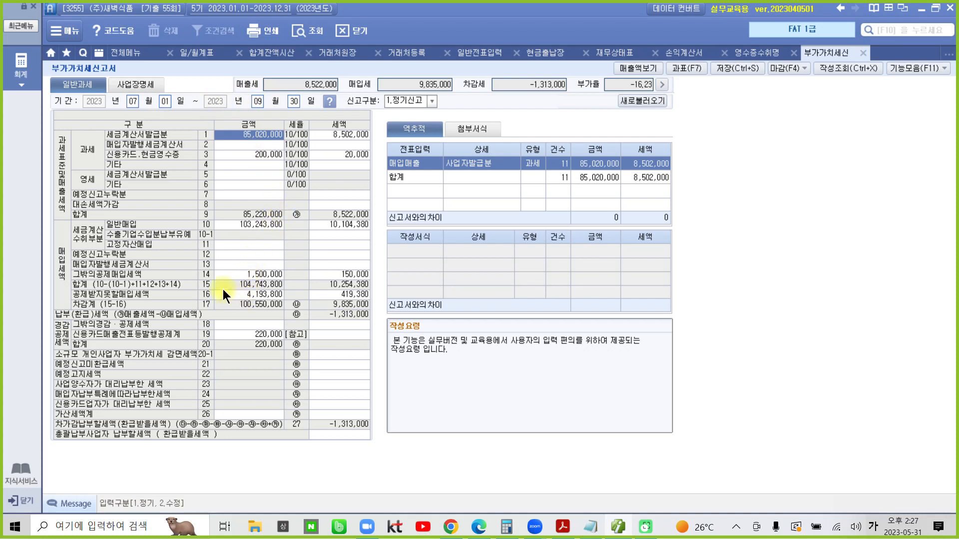
# Open the 그밖의공제매입세액명세 detail of line 14, check the line 42 신용매출전표수취/고정 amount, and close the detail.
pyautogui.click(336, 274)
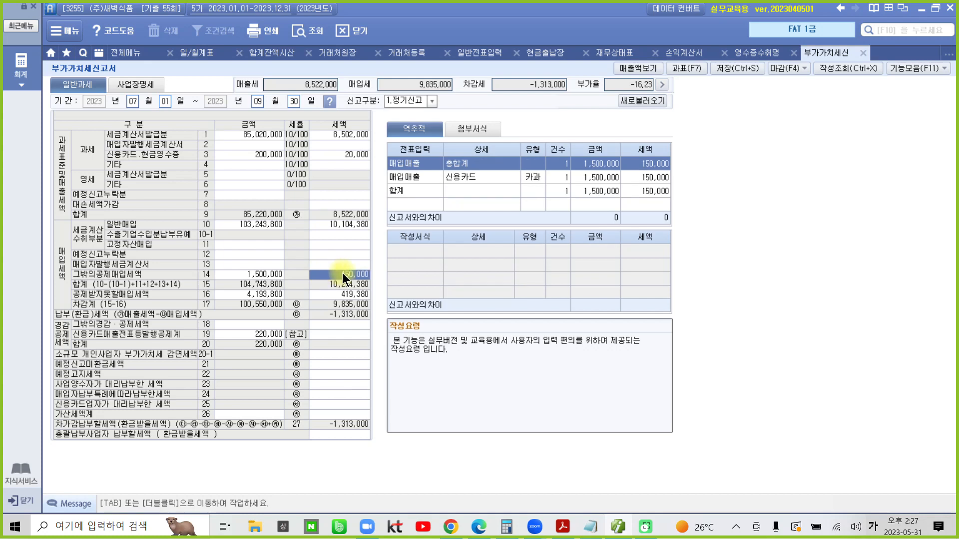
pyautogui.doubleClick(343, 274)
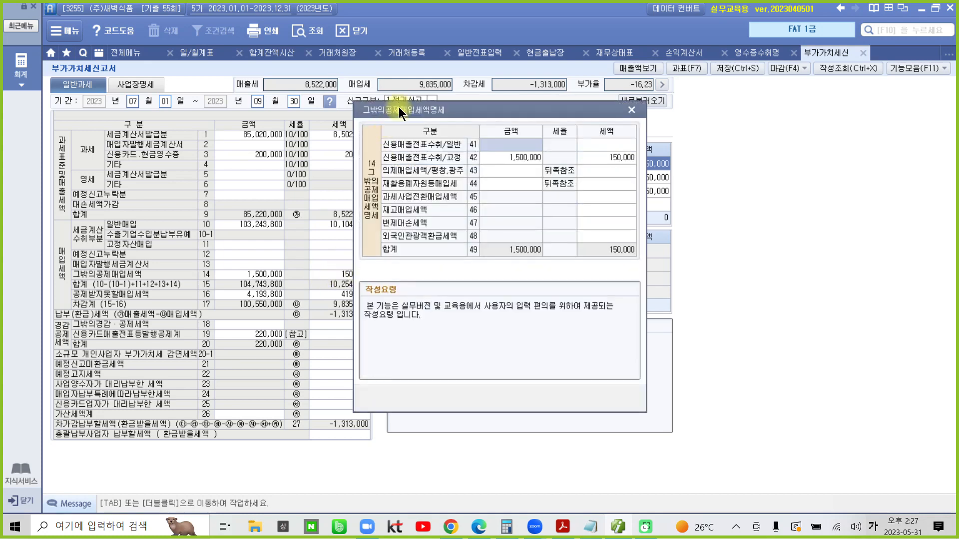
pyautogui.moveTo(399, 107); pyautogui.dragTo(519, 131)
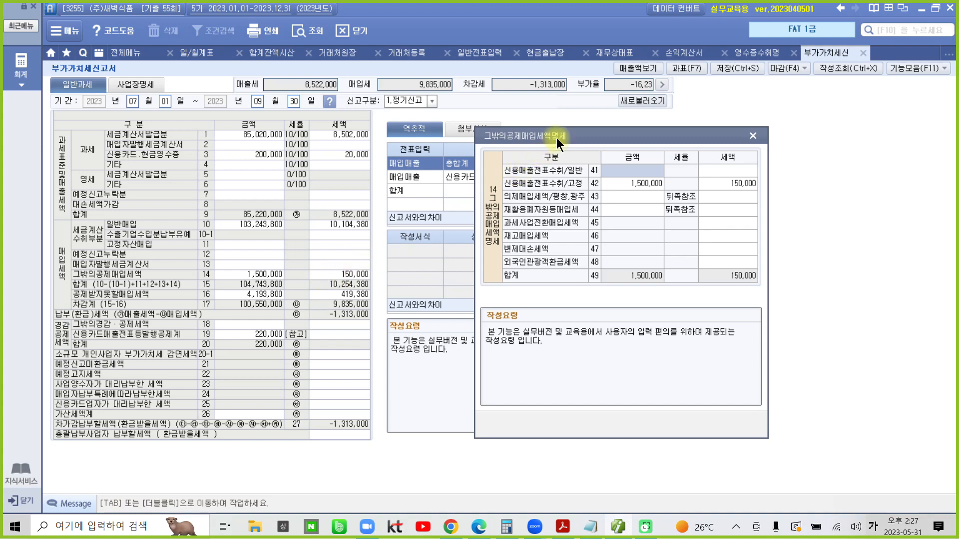
pyautogui.moveTo(556, 138); pyautogui.dragTo(506, 143)
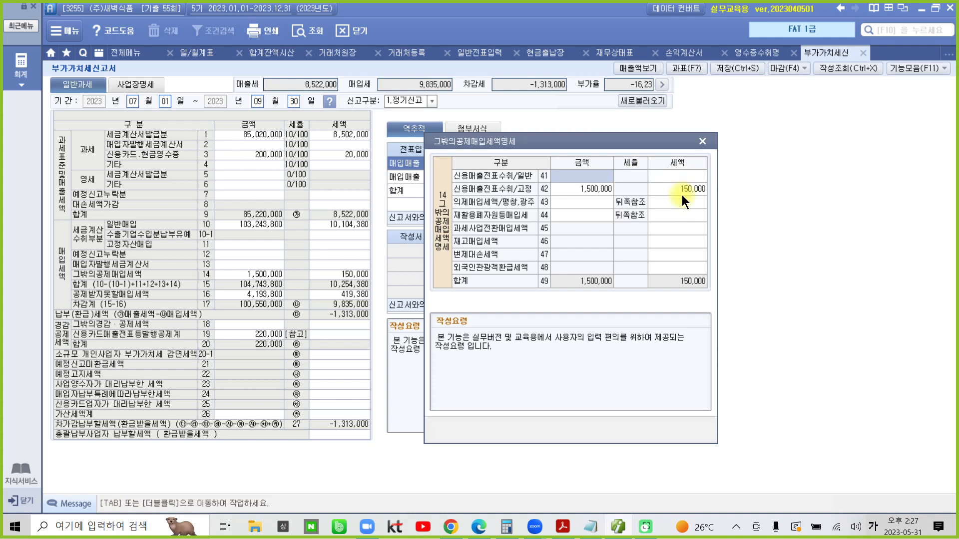
pyautogui.click(572, 188)
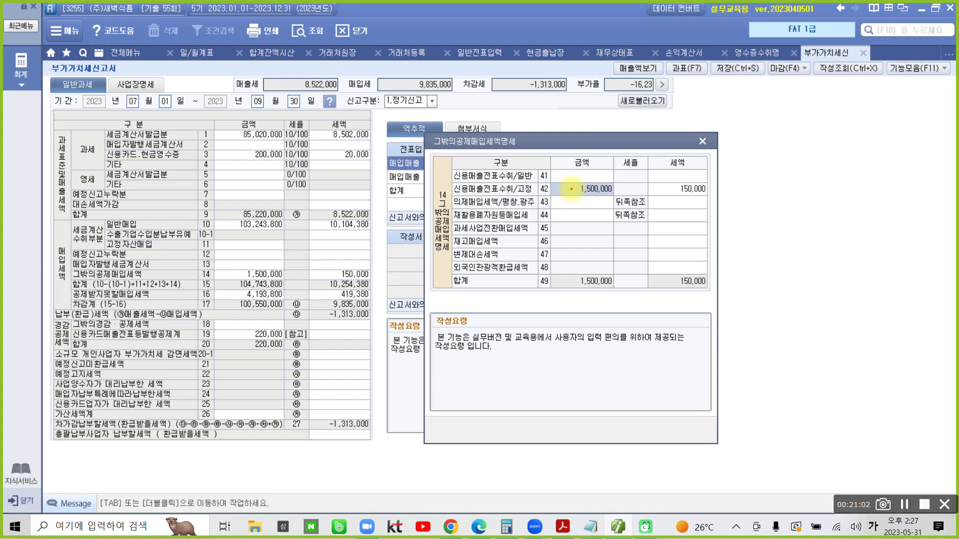
pyautogui.moveTo(569, 184); pyautogui.dragTo(623, 196)
pyautogui.press('Escape')
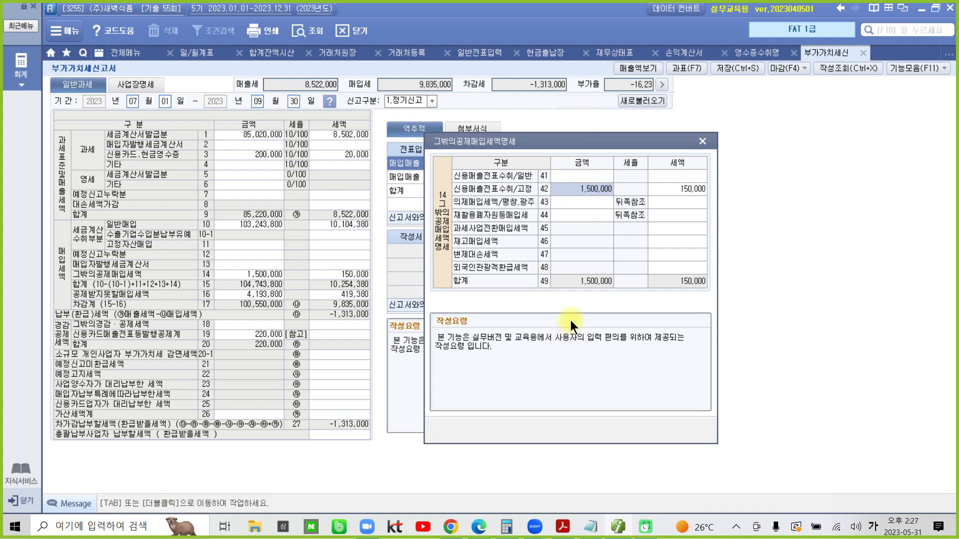
pyautogui.click(702, 142)
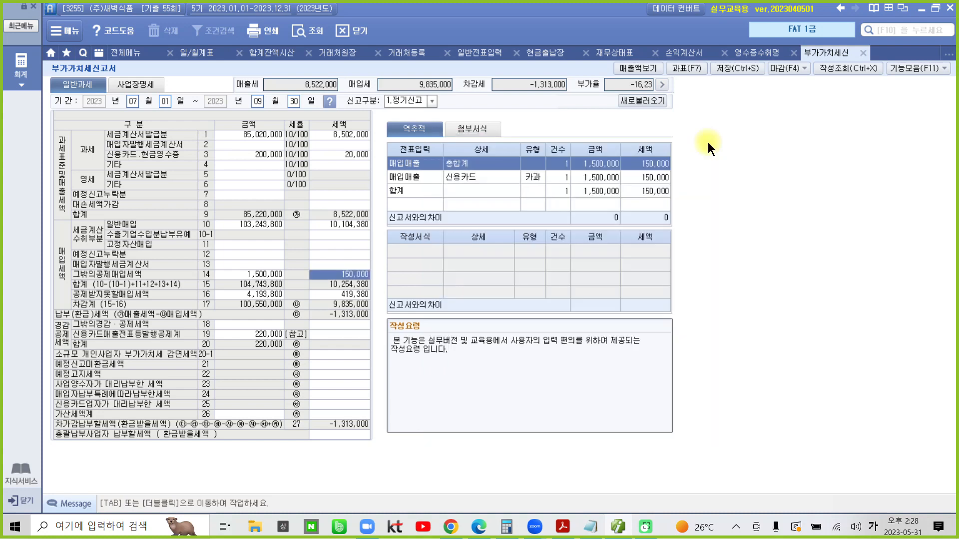
# Switch to the exam PDF and highlight 부가가치세신고서 조회 and 제2기 예정신고기간 in question 26.
pyautogui.click(564, 528)
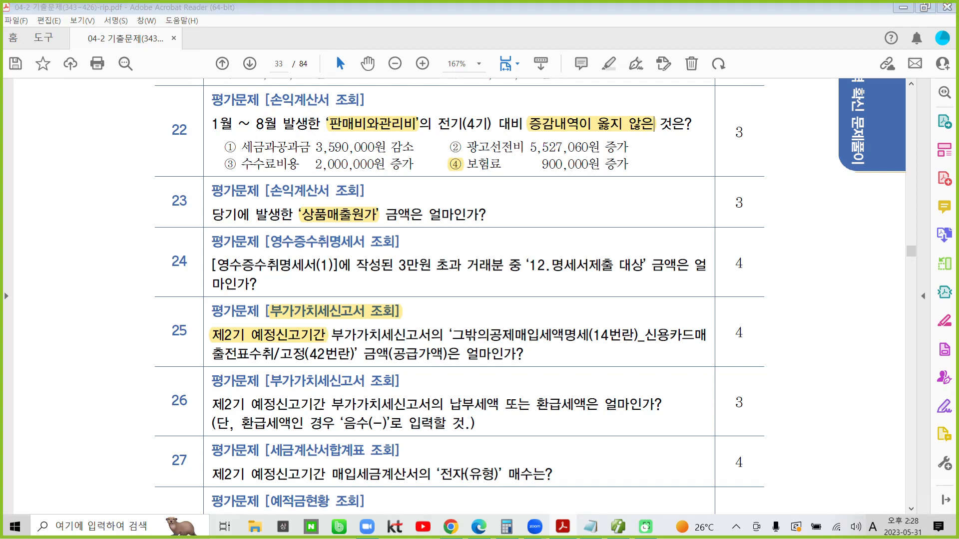
pyautogui.click(466, 412)
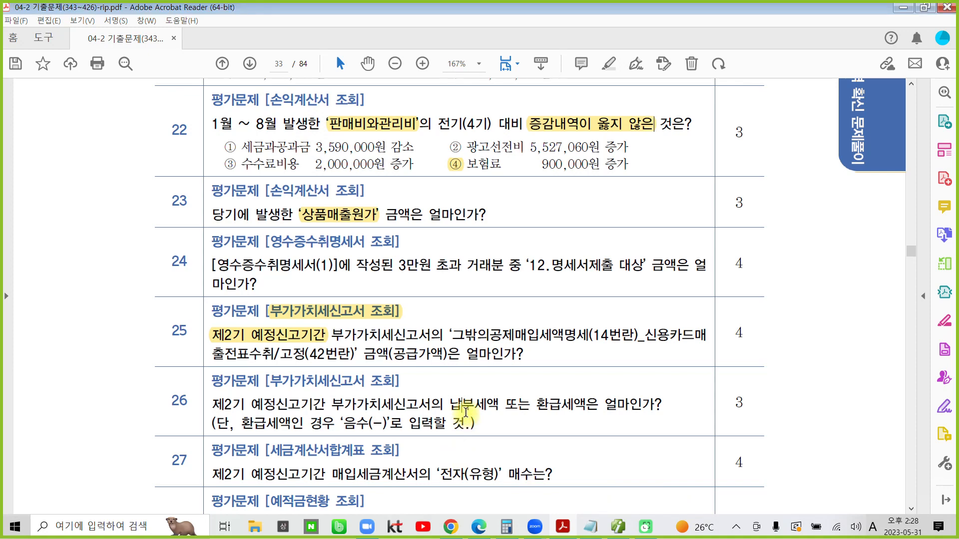
pyautogui.scroll(-5, 466, 412)
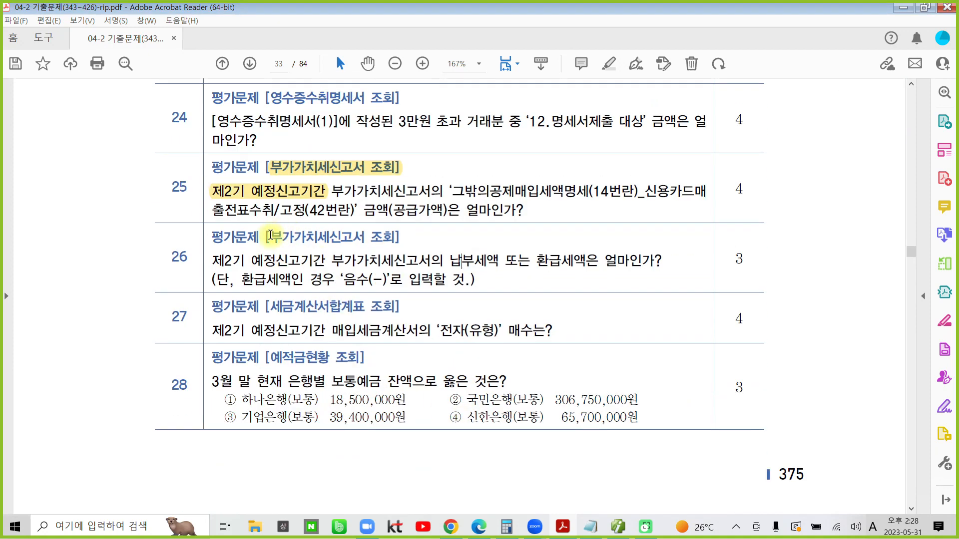
pyautogui.moveTo(270, 235); pyautogui.dragTo(400, 238)
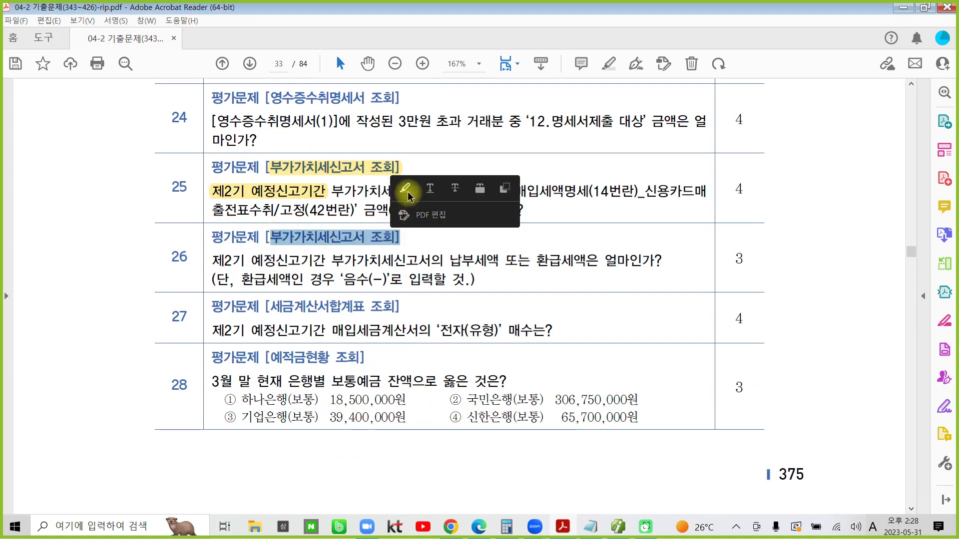
pyautogui.click(408, 193)
pyautogui.moveTo(210, 260); pyautogui.dragTo(281, 260)
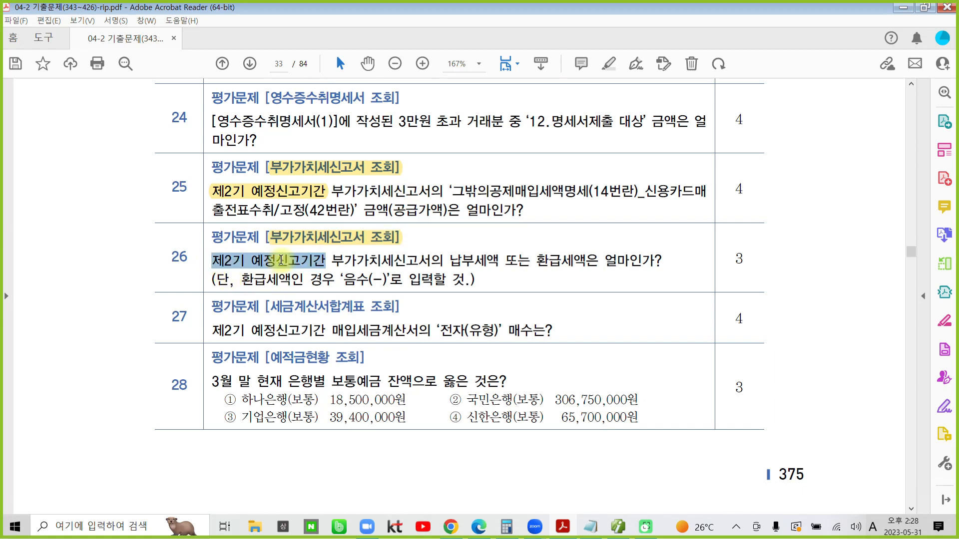
pyautogui.click(295, 209)
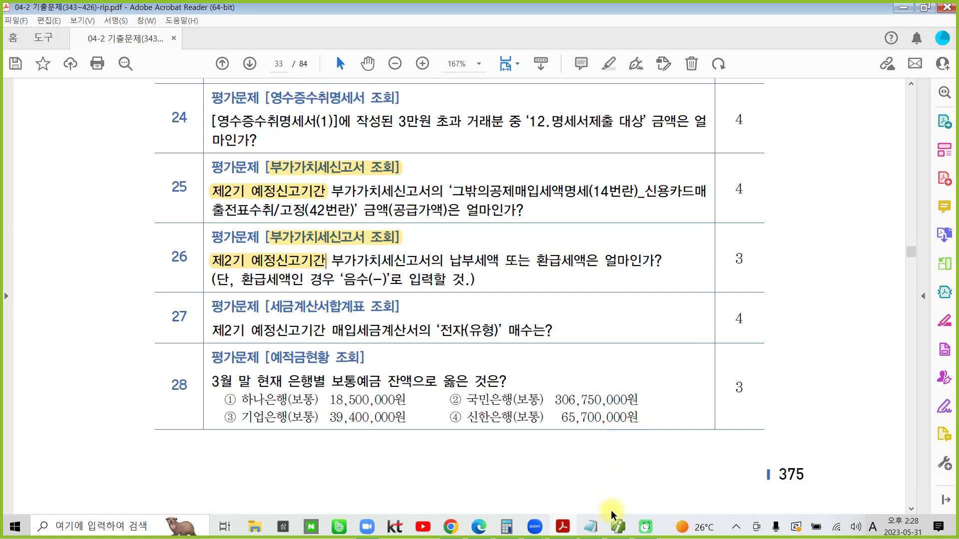
# Return to the accounting program and check the return period and the 차감세 amount in 부가가치세신고서 for a refund.
pyautogui.click(618, 526)
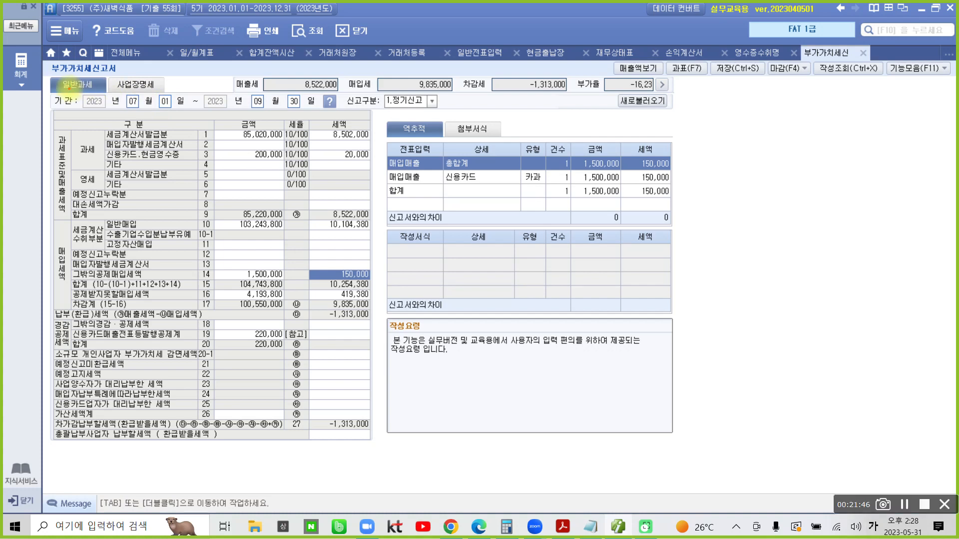
pyautogui.moveTo(69, 89); pyautogui.dragTo(330, 118)
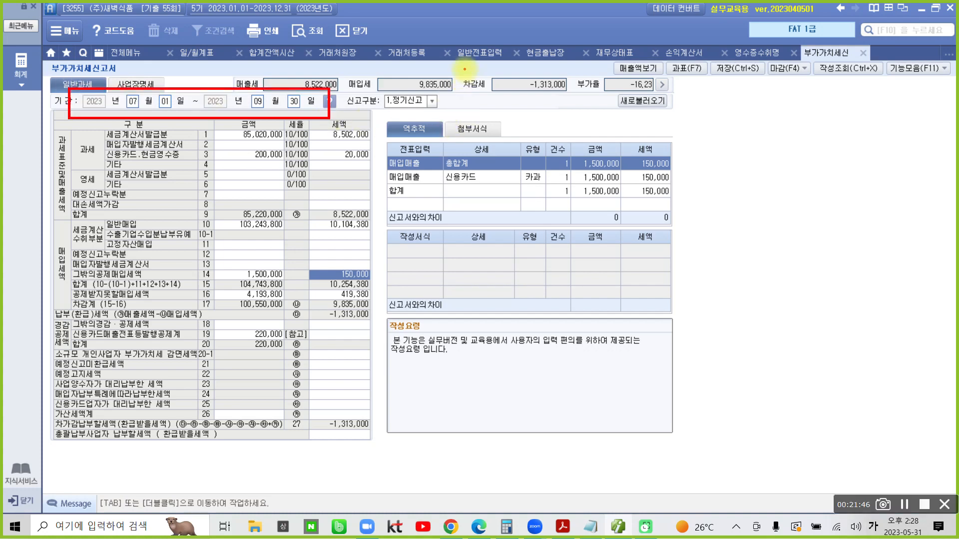
pyautogui.moveTo(464, 69); pyautogui.dragTo(584, 107)
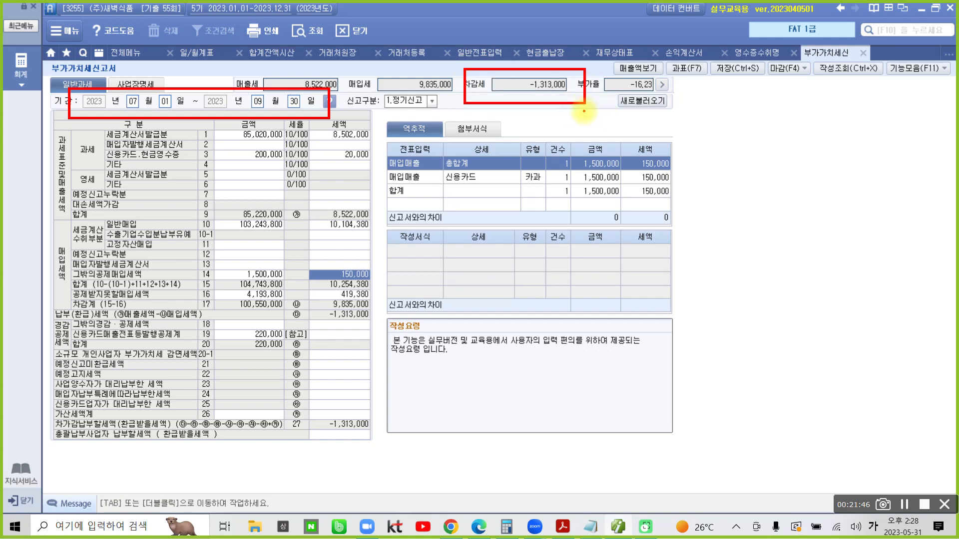
pyautogui.moveTo(521, 119)
pyautogui.mouseDown()
pyautogui.moveTo(547, 123)
pyautogui.moveTo(533, 178)
pyautogui.moveTo(549, 145)
pyautogui.mouseUp()
pyautogui.moveTo(567, 117)
pyautogui.mouseDown()
pyautogui.moveTo(567, 175)
pyautogui.moveTo(600, 143)
pyautogui.mouseUp()
pyautogui.moveTo(560, 182); pyautogui.dragTo(579, 190)
pyautogui.moveTo(590, 128)
pyautogui.mouseDown()
pyautogui.moveTo(618, 159)
pyautogui.moveTo(635, 144)
pyautogui.moveTo(626, 168)
pyautogui.mouseUp()
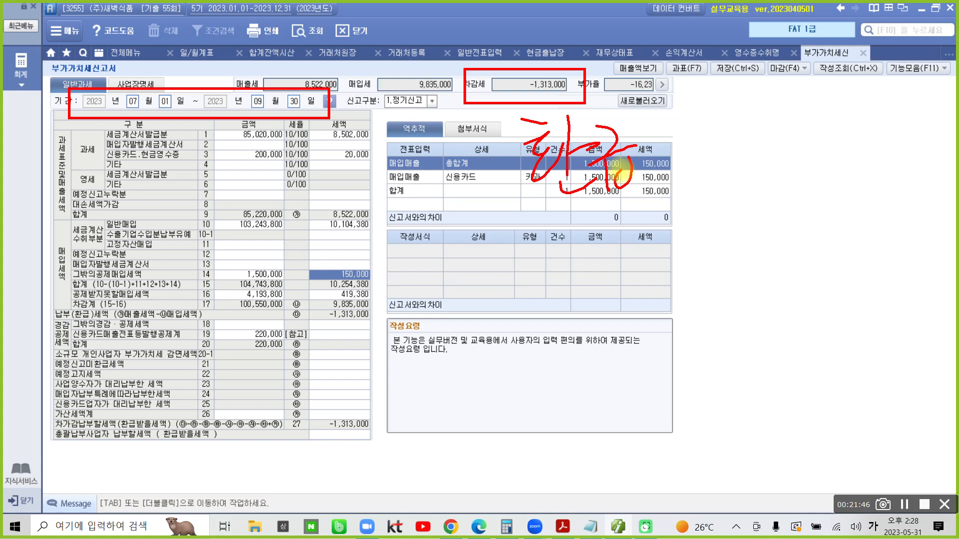
pyautogui.press('Escape')
pyautogui.click(555, 82)
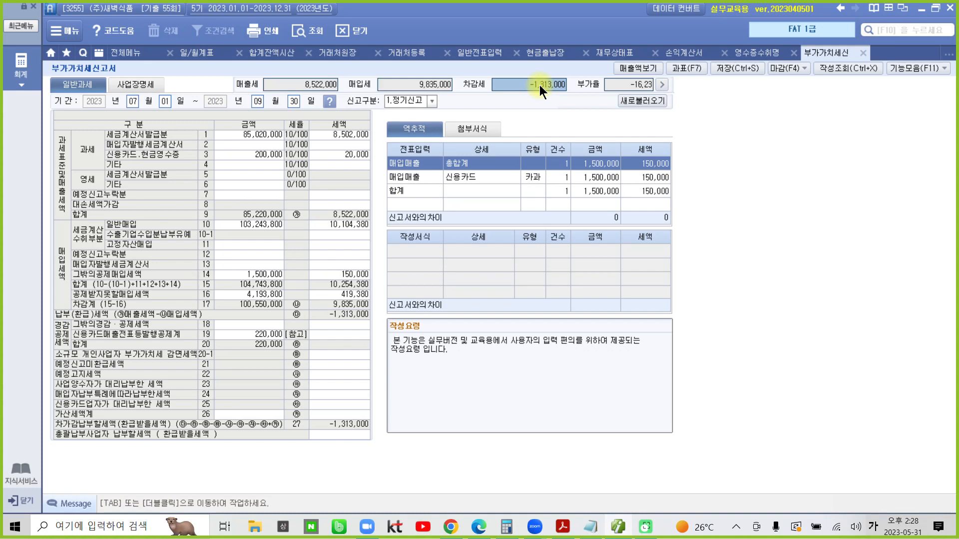
# Switch to Notepad, add -1313000 below the 19433080 entry, and minimize the note.
pyautogui.click(590, 527)
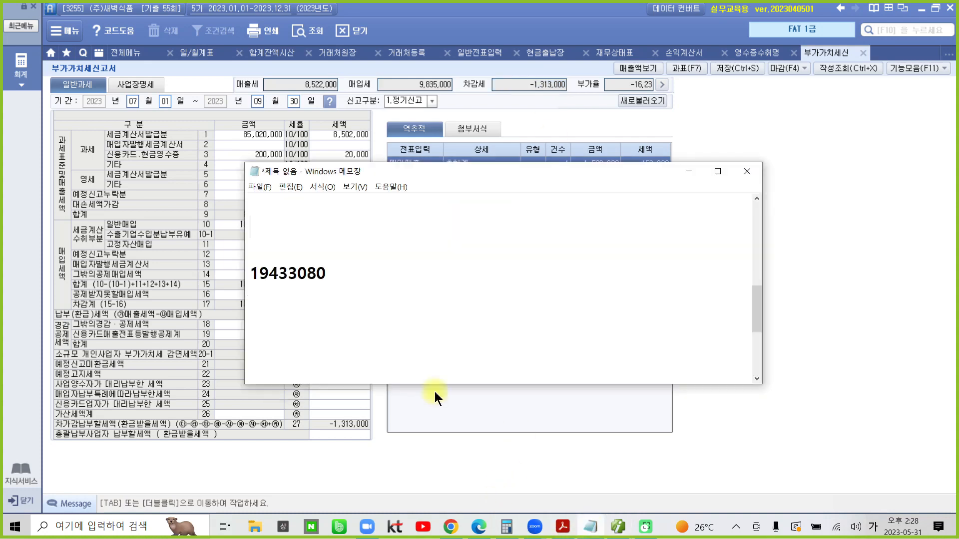
pyautogui.click(391, 300)
pyautogui.press('Return')
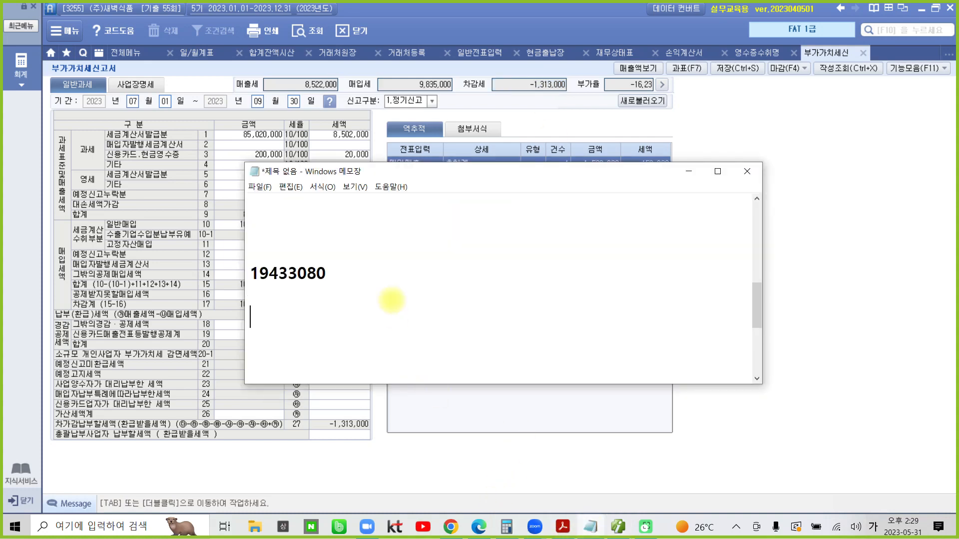
pyautogui.write('-1313000')
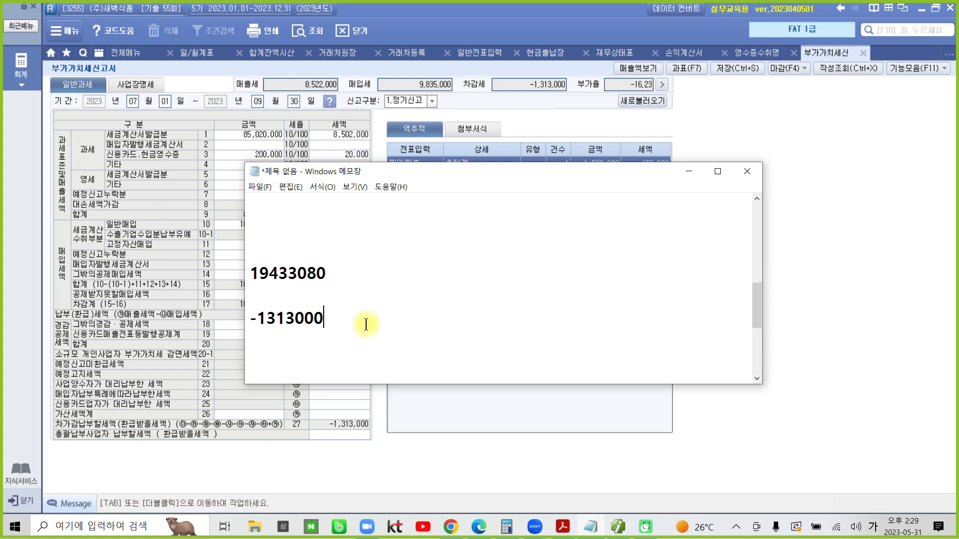
pyautogui.click(686, 170)
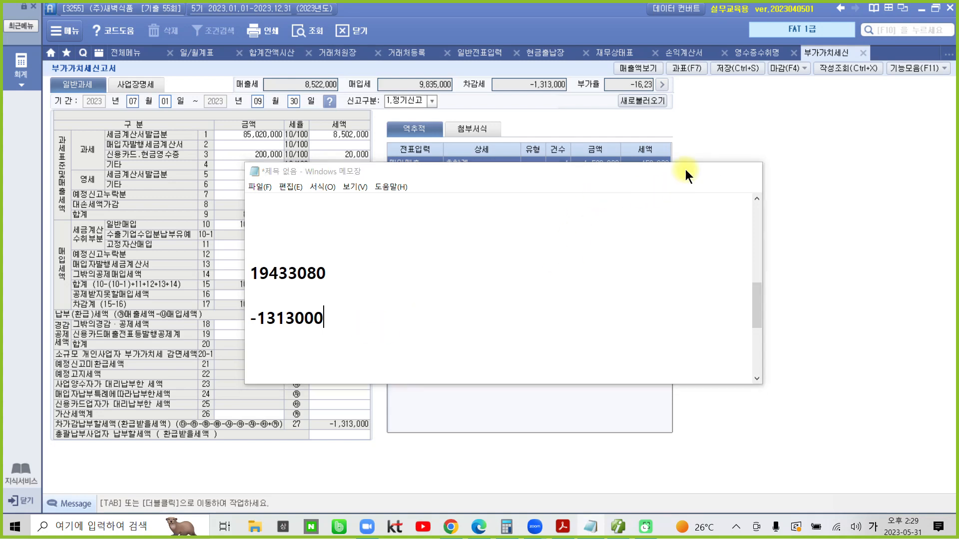
# Switch to the exam PDF and highlight 세금계산서합계표 and 제2기 예정신고기간 in question 27.
pyautogui.click(560, 526)
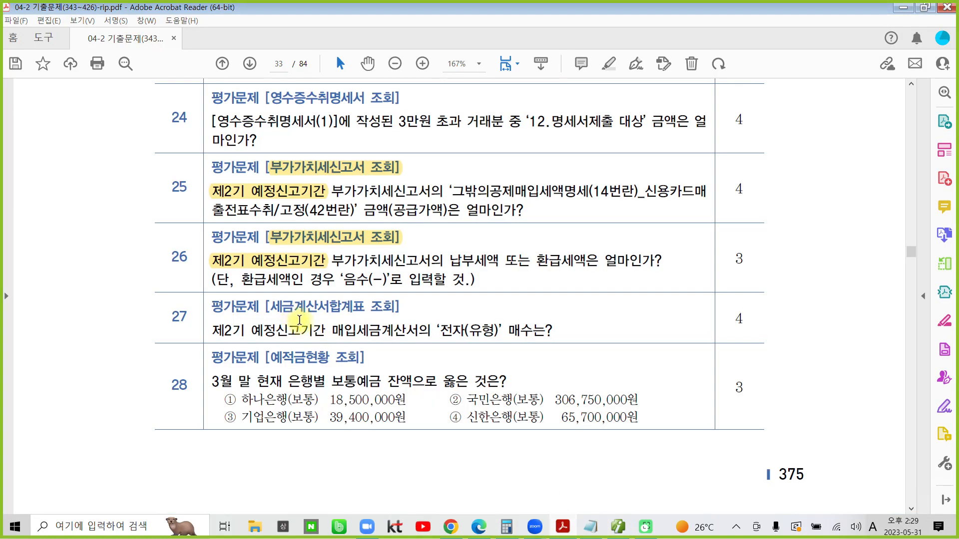
pyautogui.moveTo(272, 307); pyautogui.dragTo(371, 308)
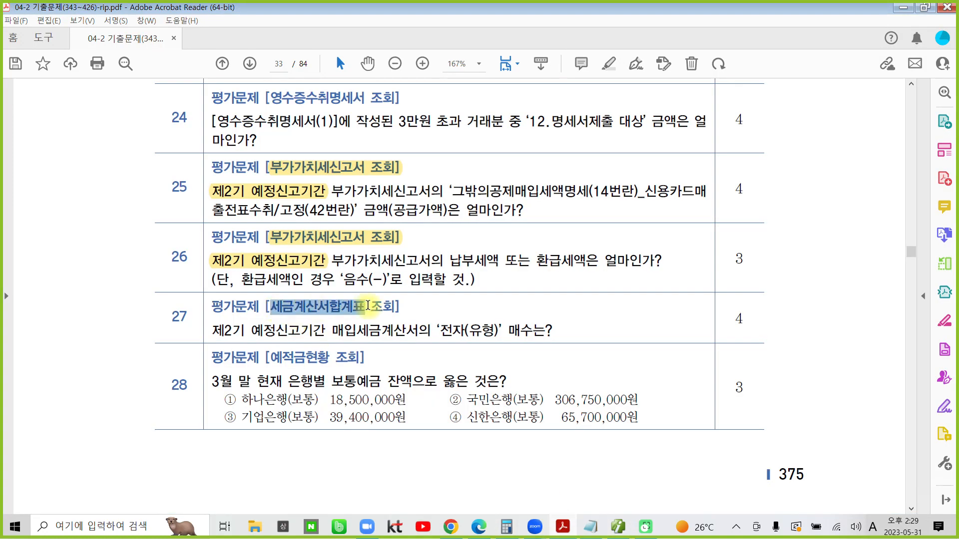
pyautogui.click(382, 260)
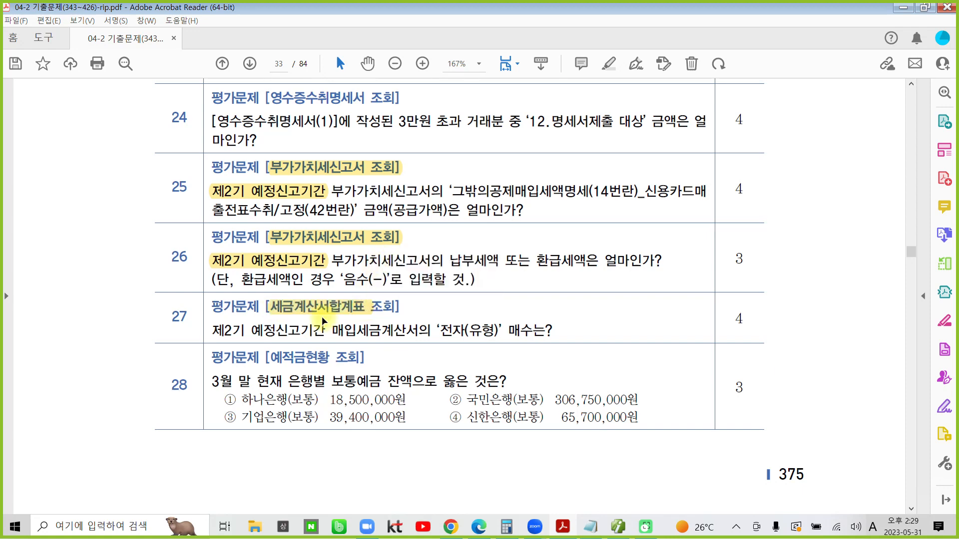
pyautogui.moveTo(214, 333); pyautogui.dragTo(326, 332)
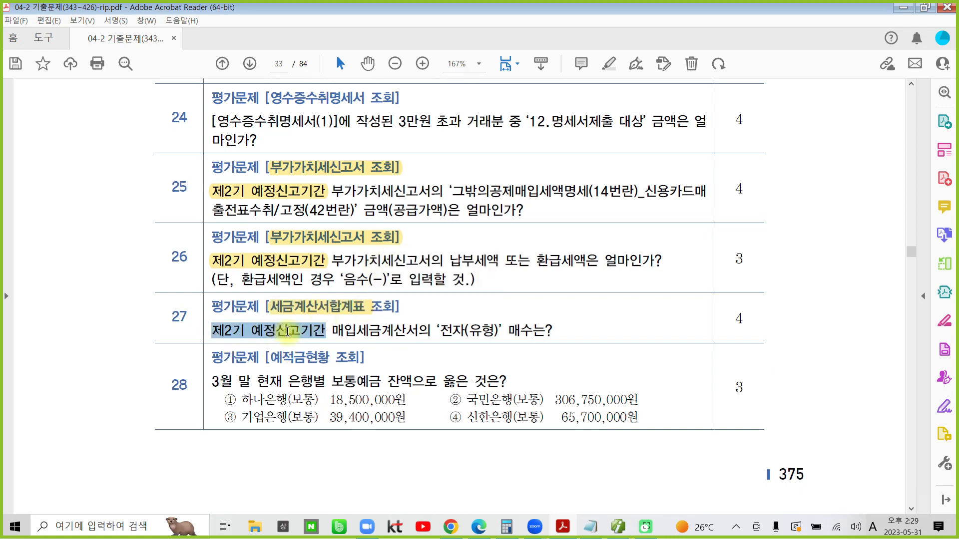
pyautogui.click(302, 280)
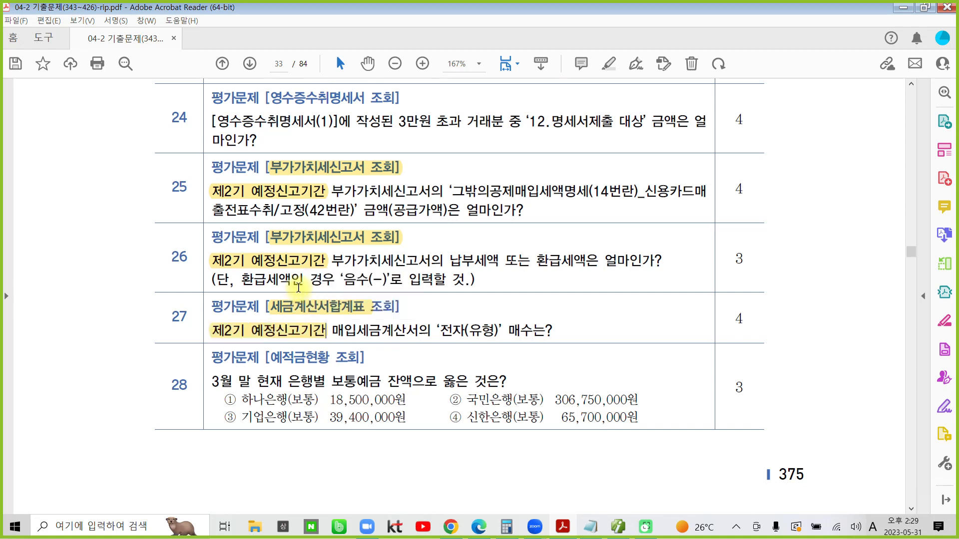
# Switch to the accounting program, open 세금계산서합계표 for months 07 to 09 of 2023, and check the 전자 소계 매수 under 매입세금계산서.
pyautogui.click(618, 526)
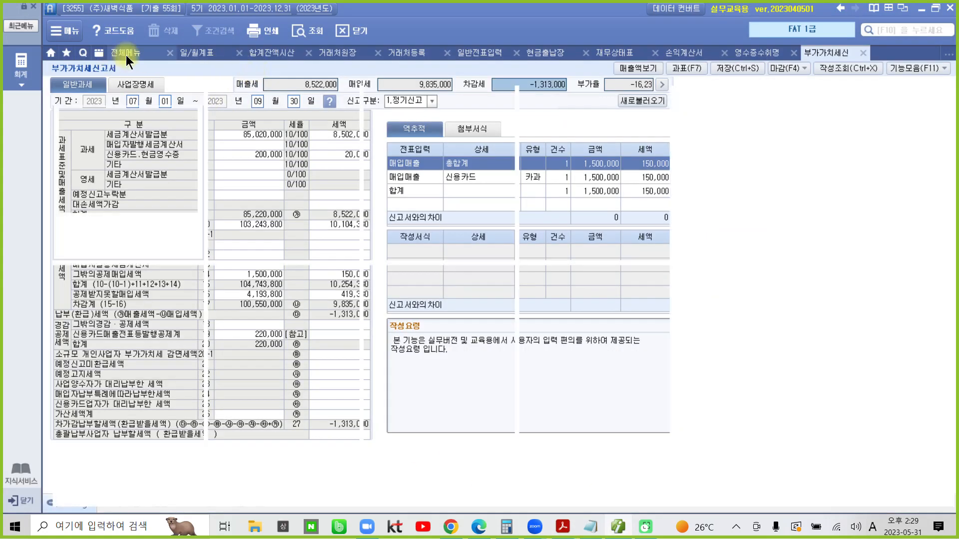
pyautogui.click(126, 54)
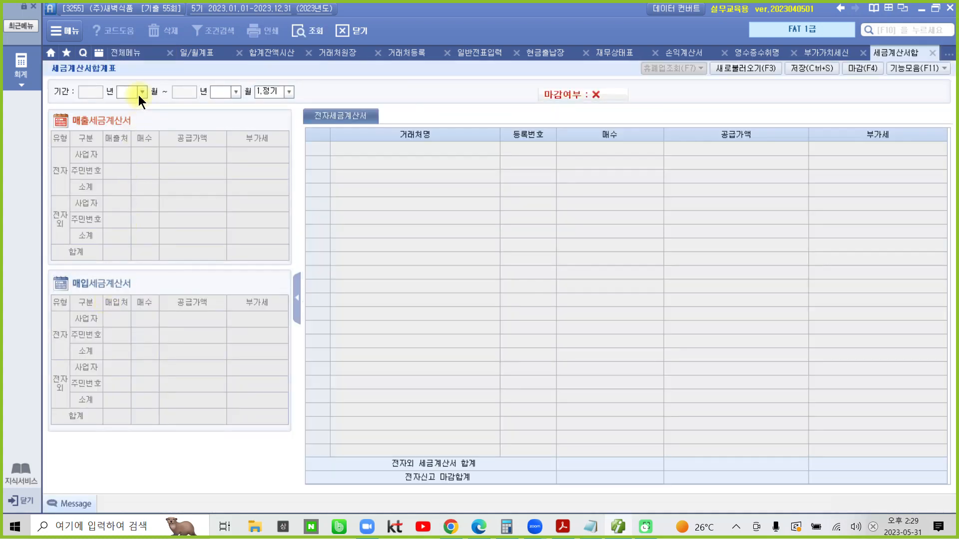
pyautogui.write('07')
pyautogui.write('9')
pyautogui.press('Return')
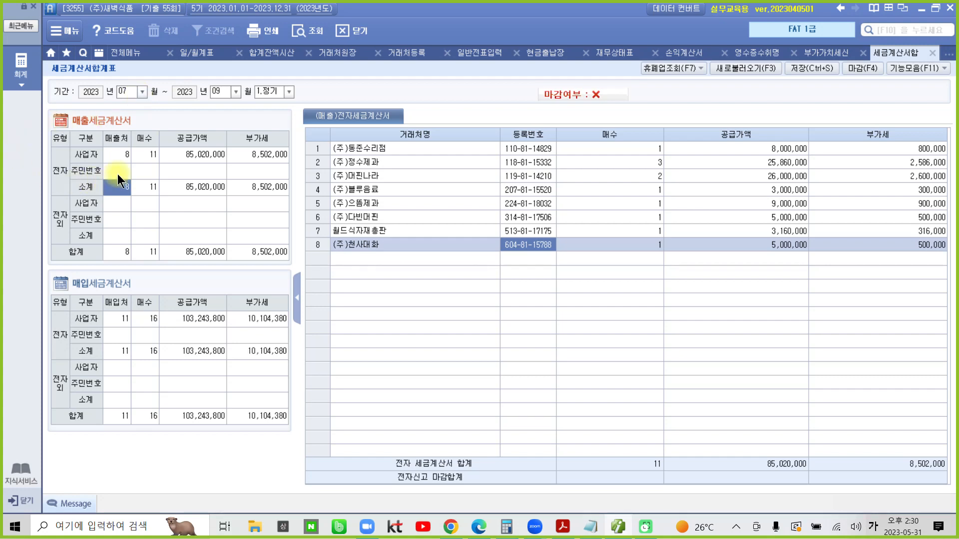
pyautogui.moveTo(159, 336); pyautogui.dragTo(169, 374)
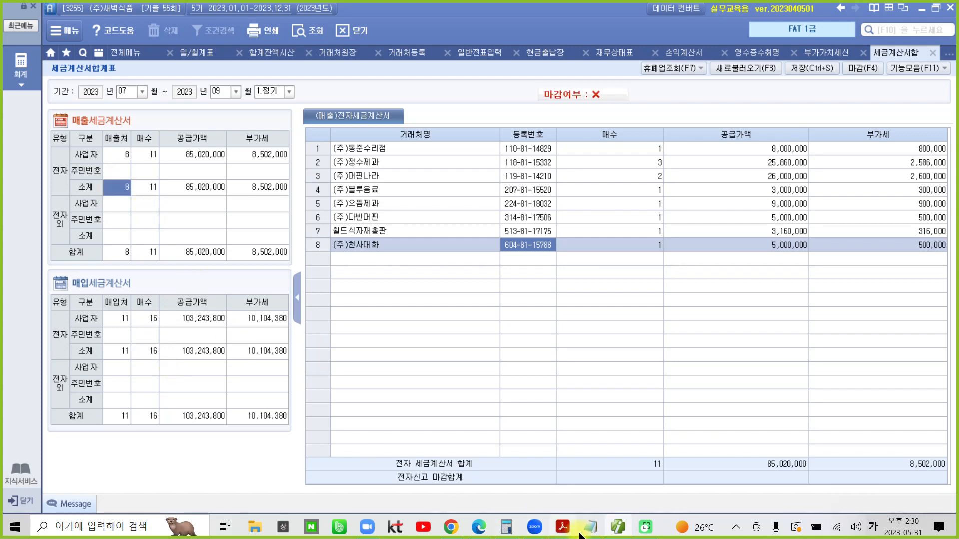
pyautogui.click(154, 347)
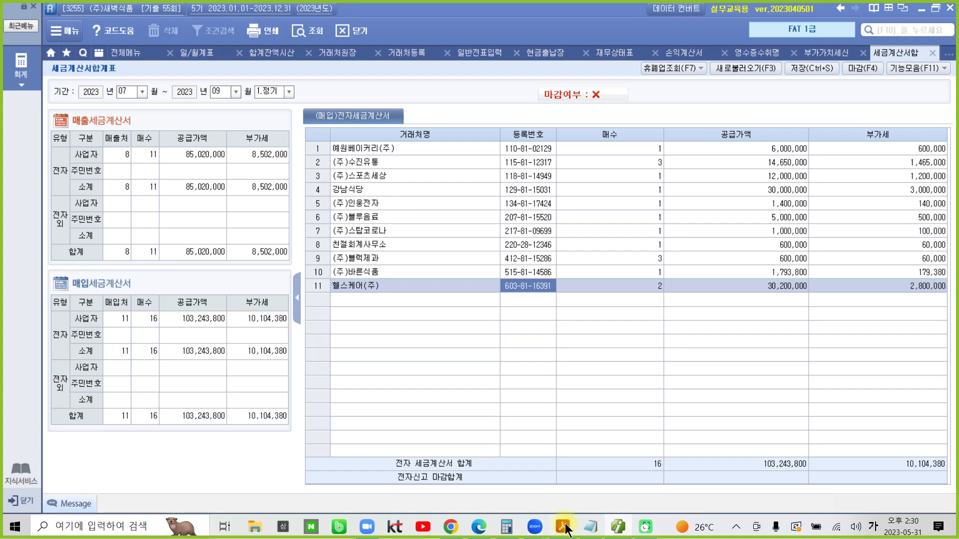
# Switch to the exam PDF and highlight 예적금현황 조회 and 3월 말 in question 28.
pyautogui.click(563, 527)
pyautogui.scroll(-2, 438, 352)
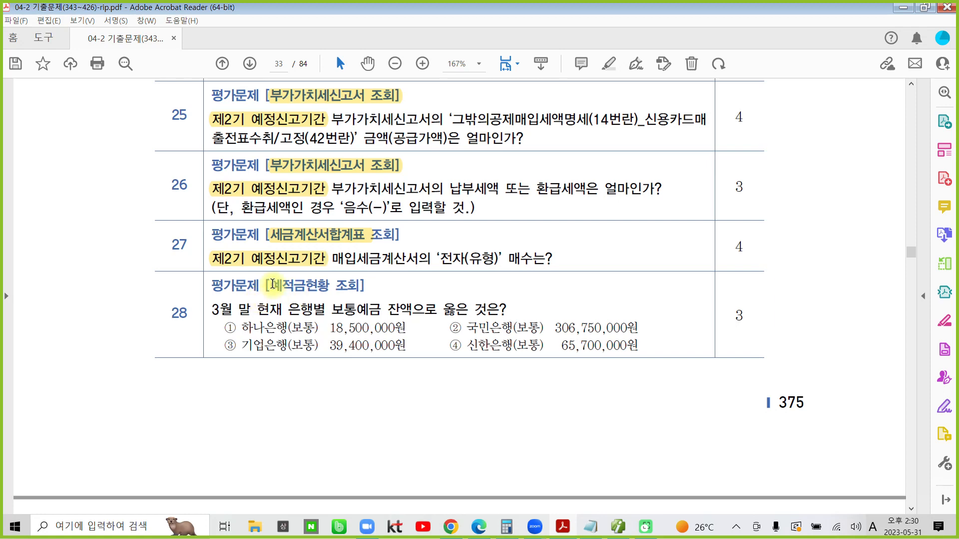
pyautogui.moveTo(269, 285); pyautogui.dragTo(347, 284)
pyautogui.click(360, 238)
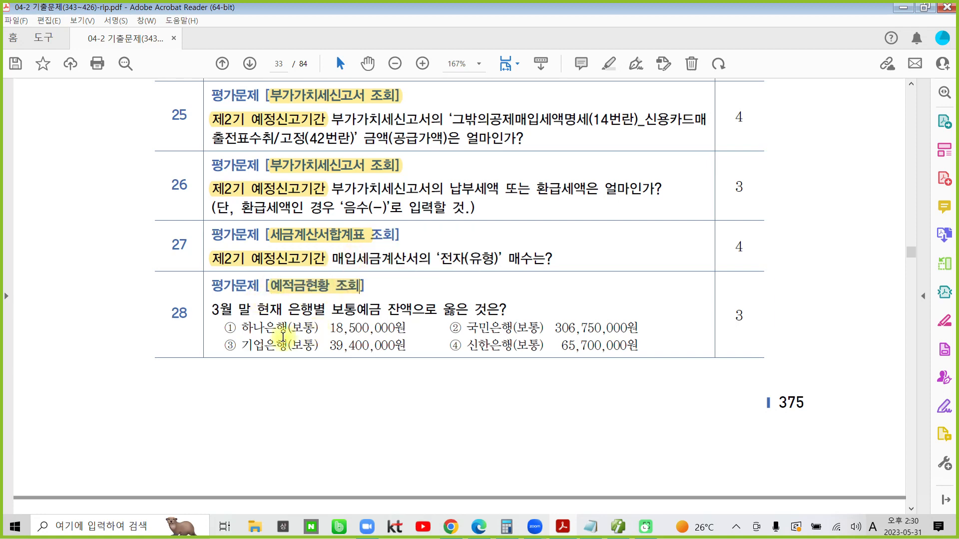
pyautogui.moveTo(212, 309); pyautogui.dragTo(249, 304)
pyautogui.click(266, 270)
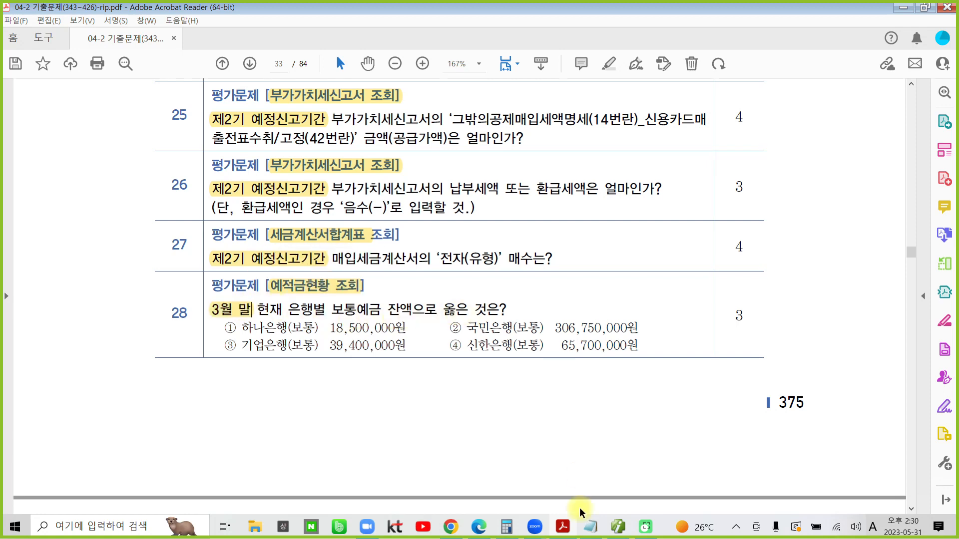
# Return to the accounting program, open 예적금현황 under 금융/자금관리, and query the account balances as of March 31, 2023.
pyautogui.click(619, 527)
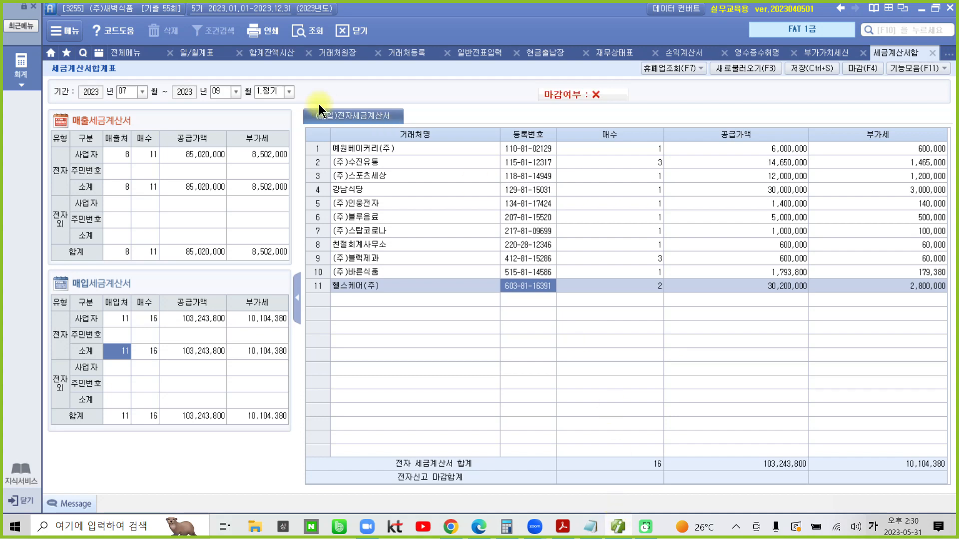
pyautogui.click(136, 53)
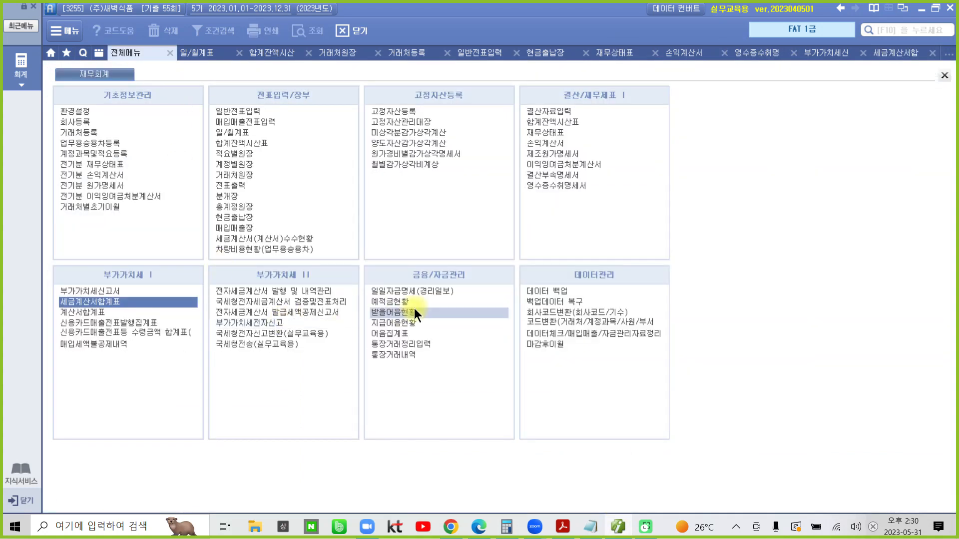
pyautogui.moveTo(362, 262); pyautogui.dragTo(501, 398)
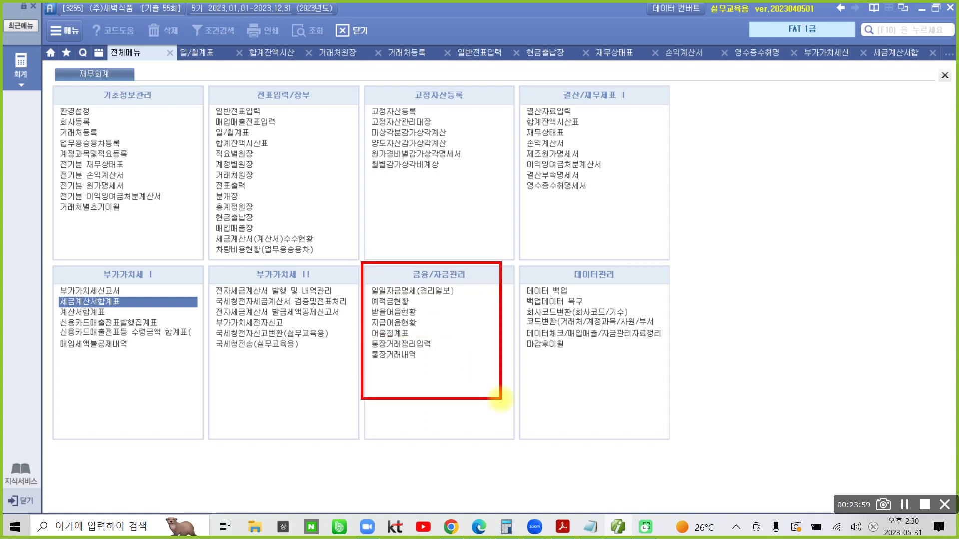
pyautogui.moveTo(421, 299)
pyautogui.mouseDown()
pyautogui.moveTo(428, 310)
pyautogui.moveTo(443, 302)
pyautogui.mouseUp()
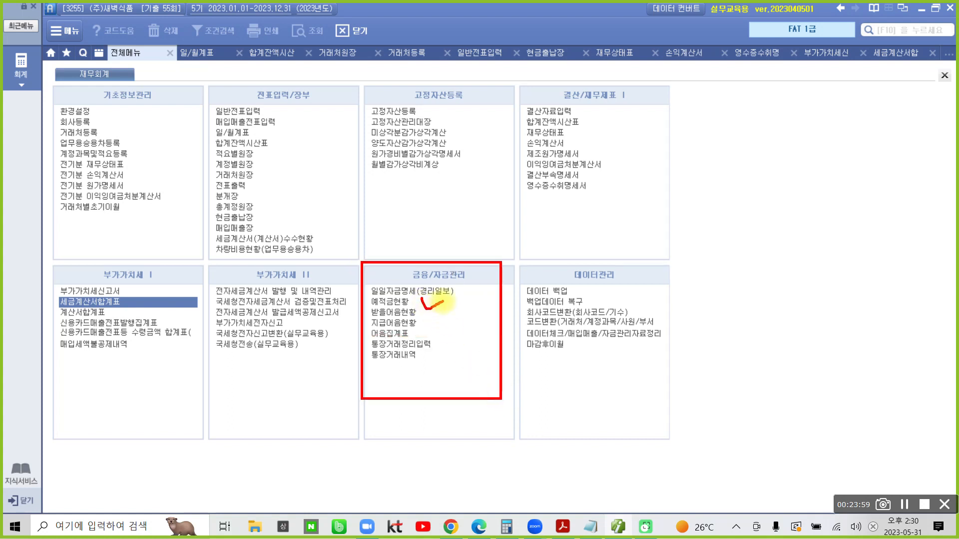
pyautogui.press('Escape')
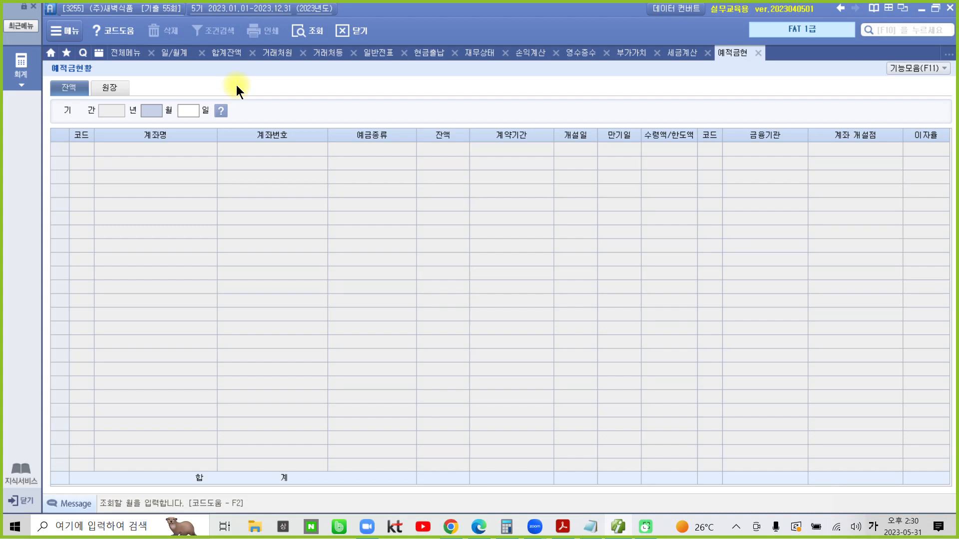
pyautogui.write('3')
pyautogui.press('Return')
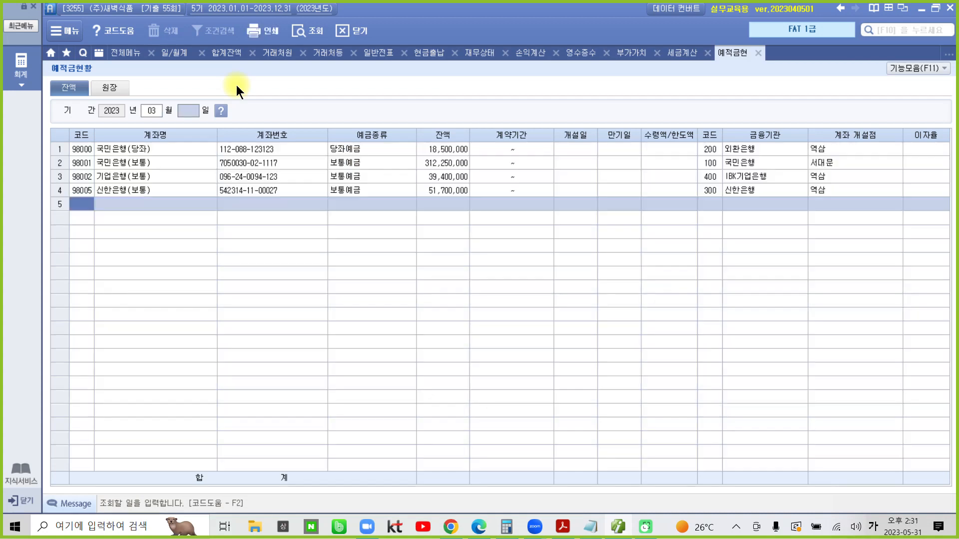
pyautogui.write('31')
pyautogui.press('Return')
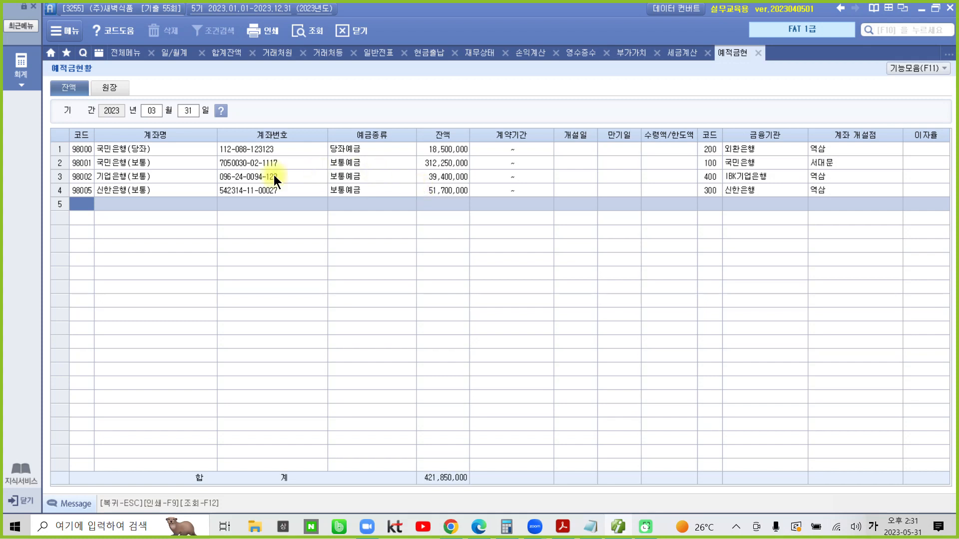
# Check the 국민은행(보통) and 기업은행(보통) balances, then highlight answer ③ for question 28 in the exam PDF.
pyautogui.click(430, 163)
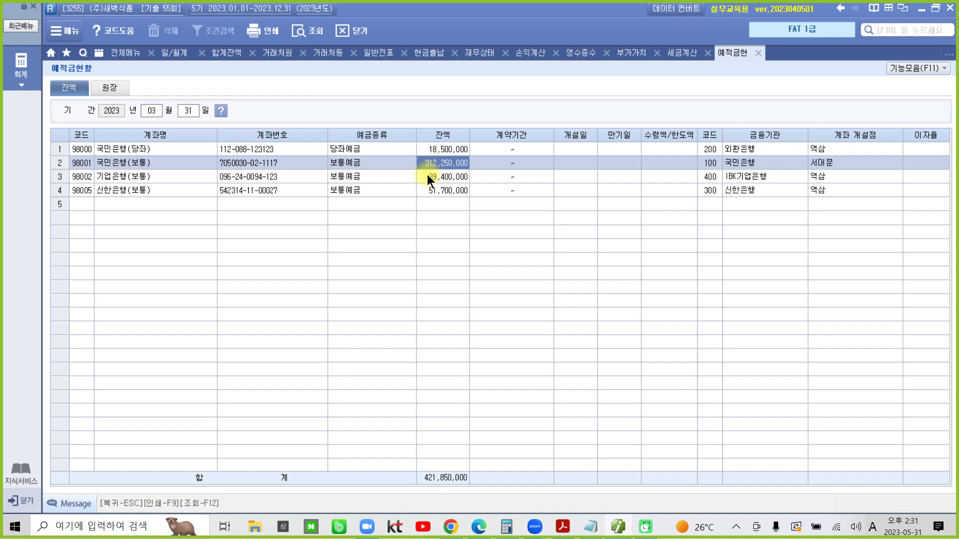
pyautogui.click(428, 178)
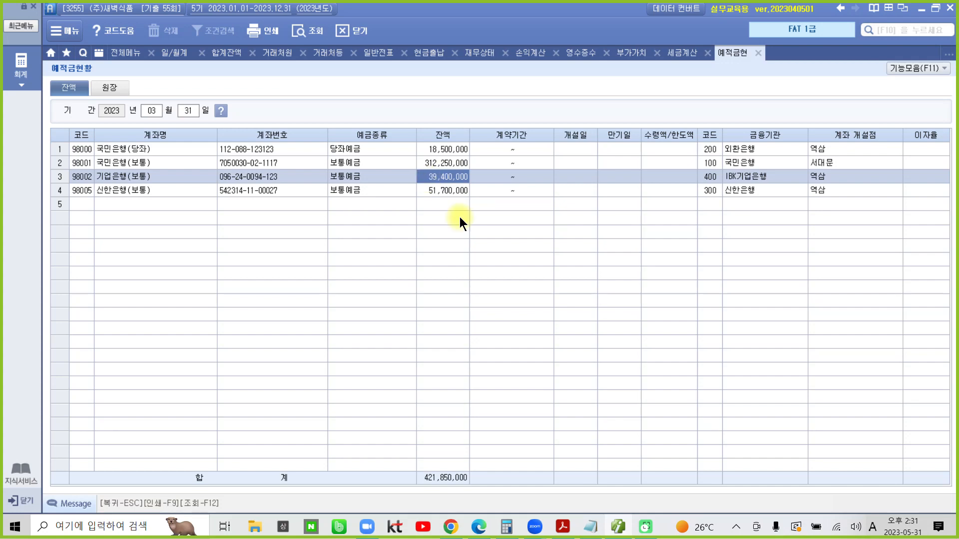
pyautogui.click(563, 527)
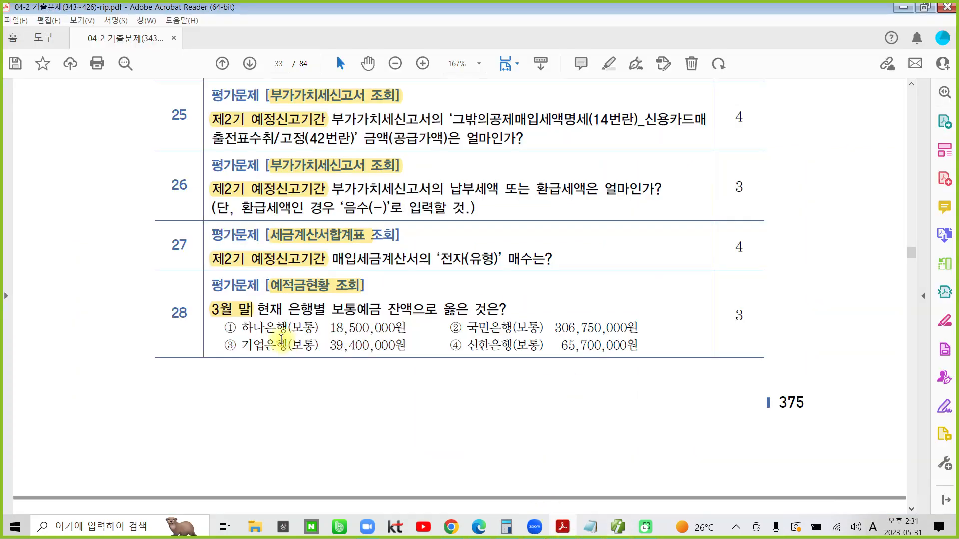
pyautogui.doubleClick(228, 345)
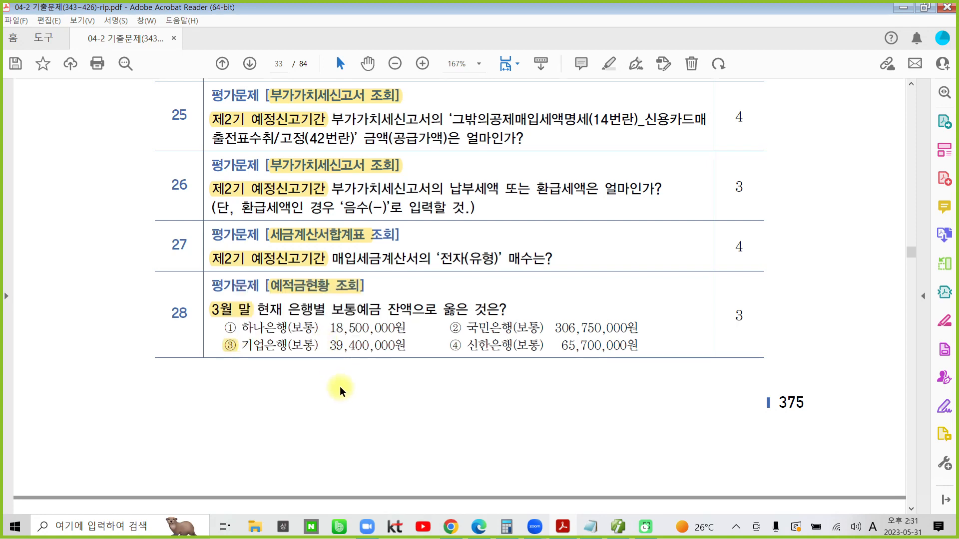
# Highlight 받을어음현황, the period 1월 1일 ~ 3월 31일에, and 보유 금액은 in question 29.
pyautogui.scroll(-2, 337, 390)
pyautogui.scroll(-7, 340, 390)
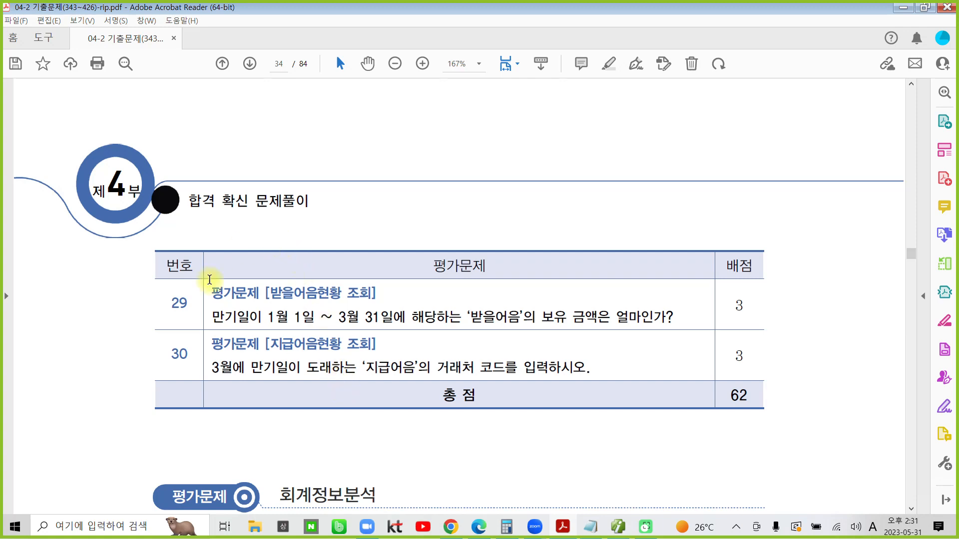
pyautogui.moveTo(270, 294); pyautogui.dragTo(342, 295)
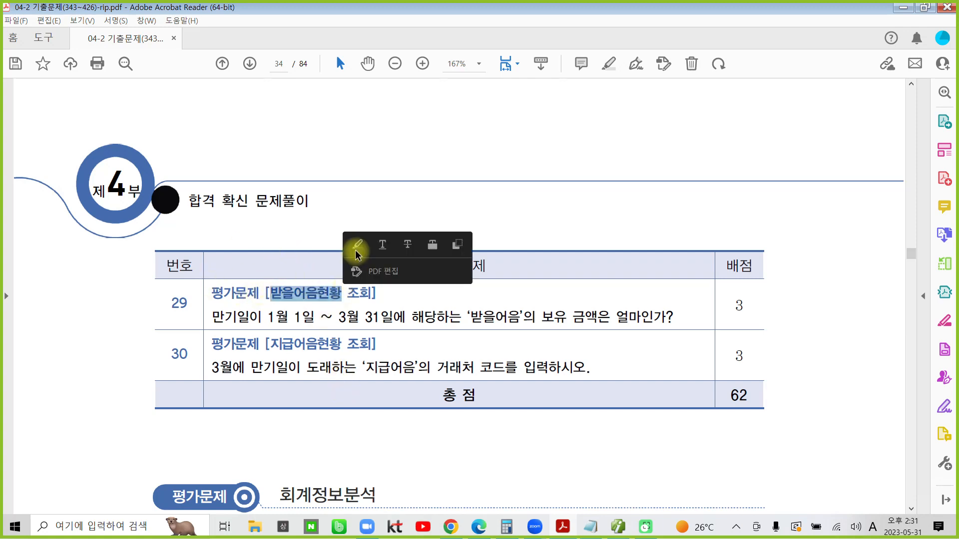
pyautogui.click(356, 248)
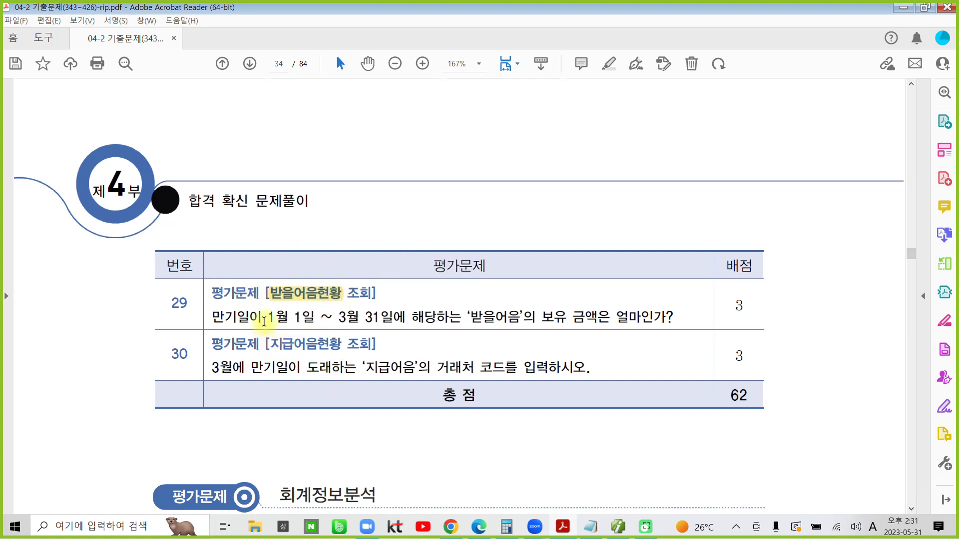
pyautogui.moveTo(264, 322); pyautogui.dragTo(406, 318)
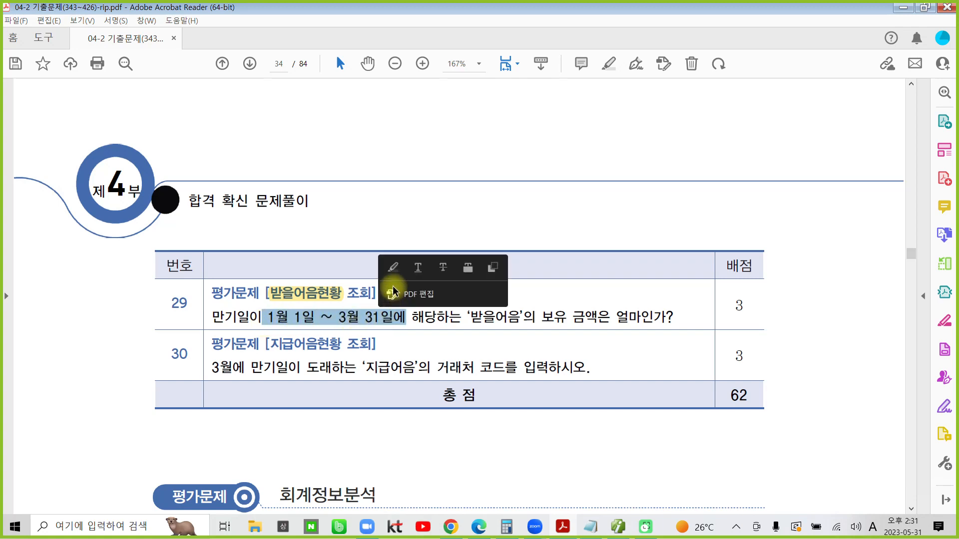
pyautogui.click(392, 268)
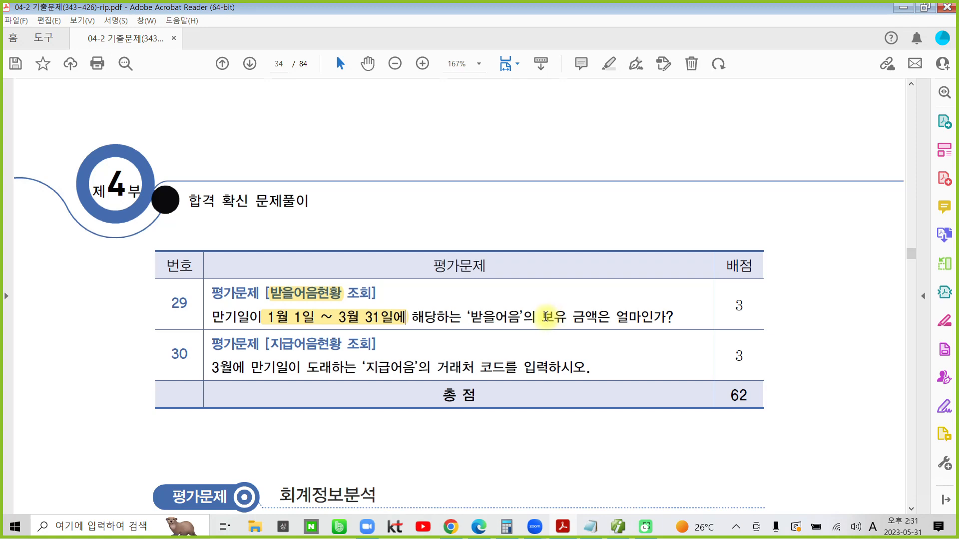
pyautogui.moveTo(546, 317); pyautogui.dragTo(610, 318)
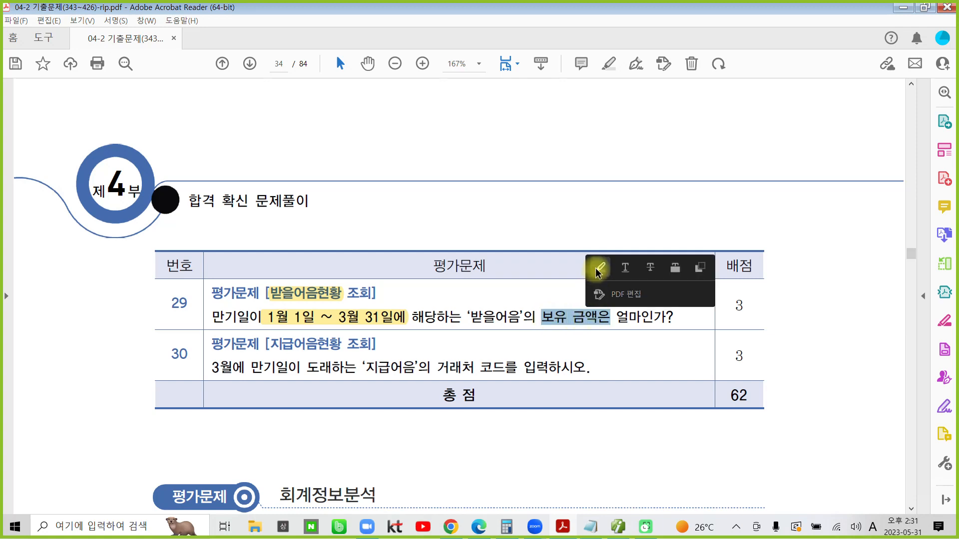
pyautogui.click(598, 270)
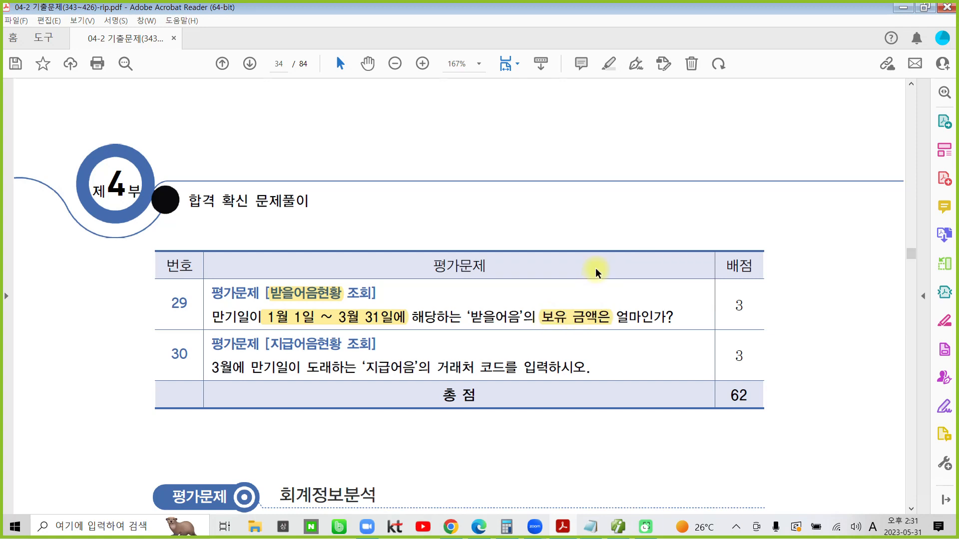
# Return to the accounting program and open 받을어음현황 under 금융/자금관리.
pyautogui.click(618, 527)
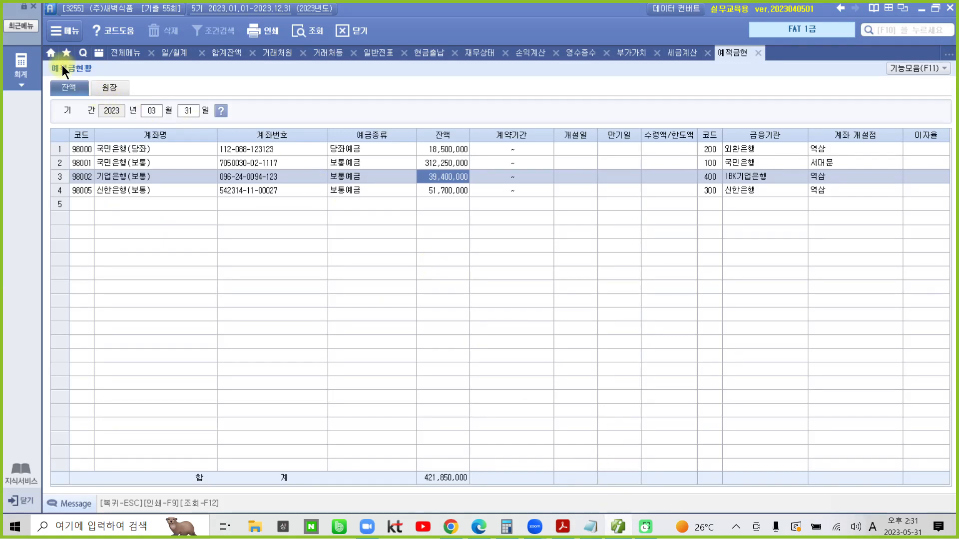
pyautogui.click(117, 54)
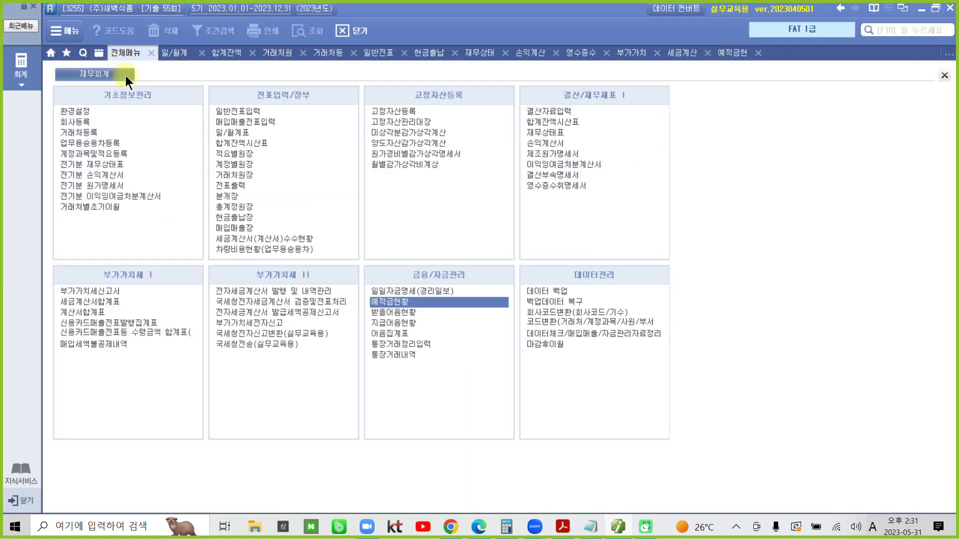
pyautogui.hotkey('ctrl', '2')
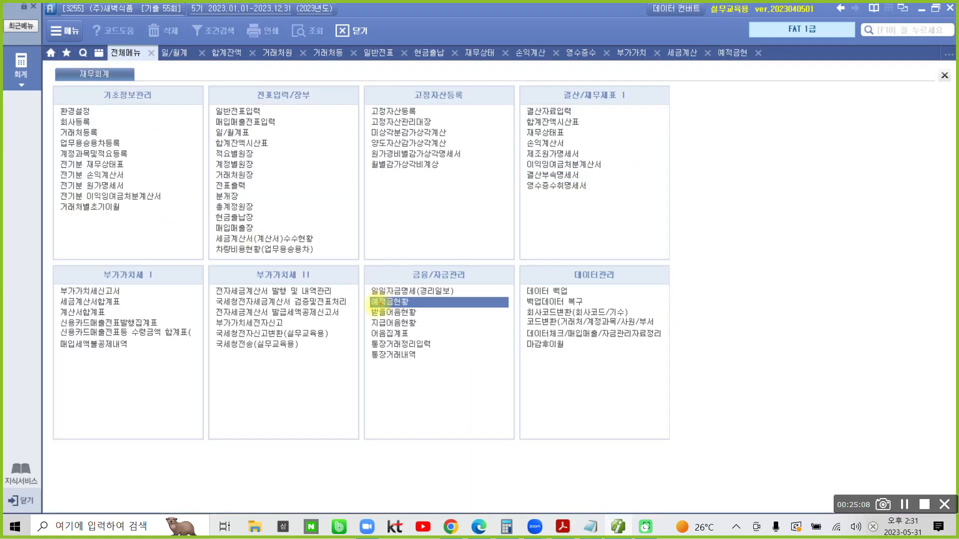
pyautogui.moveTo(367, 307); pyautogui.dragTo(439, 319)
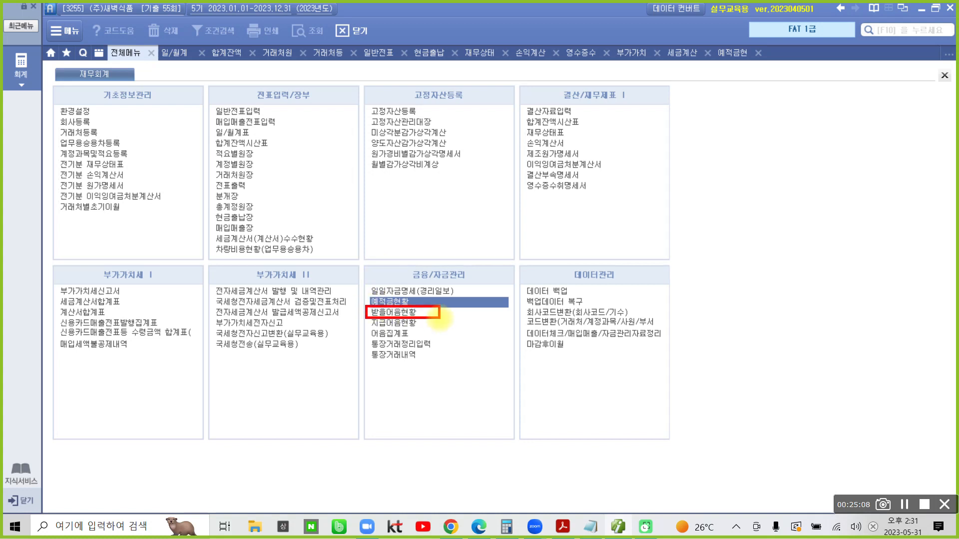
pyautogui.press('Escape')
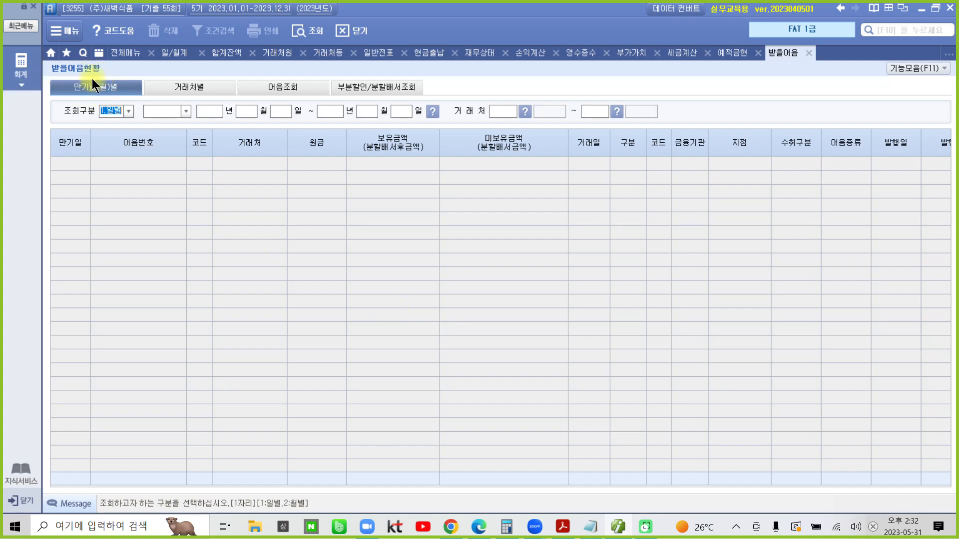
# Set the 받을어음현황 query to 일별 by 만기일 with a start date of 2023-01-01.
pyautogui.press('Return')
pyautogui.click(190, 113)
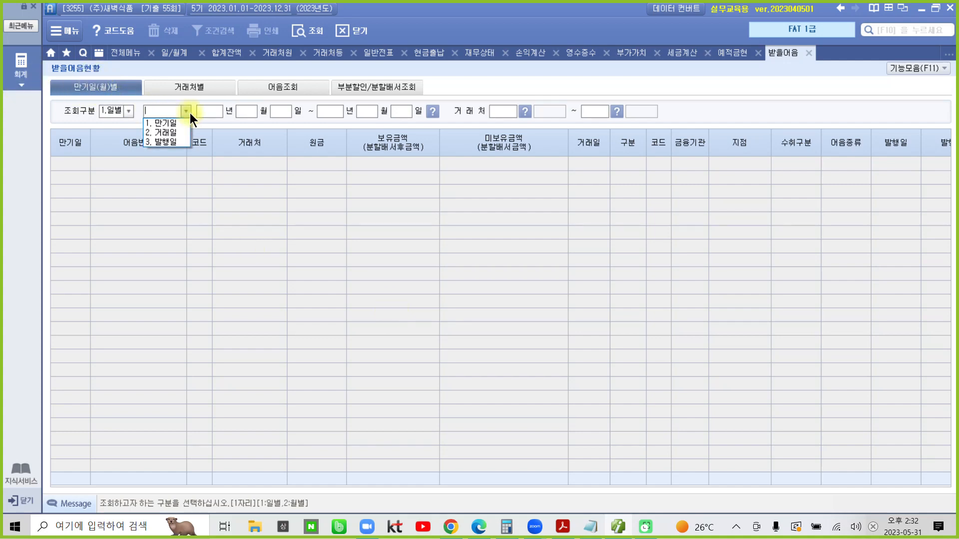
pyautogui.click(152, 123)
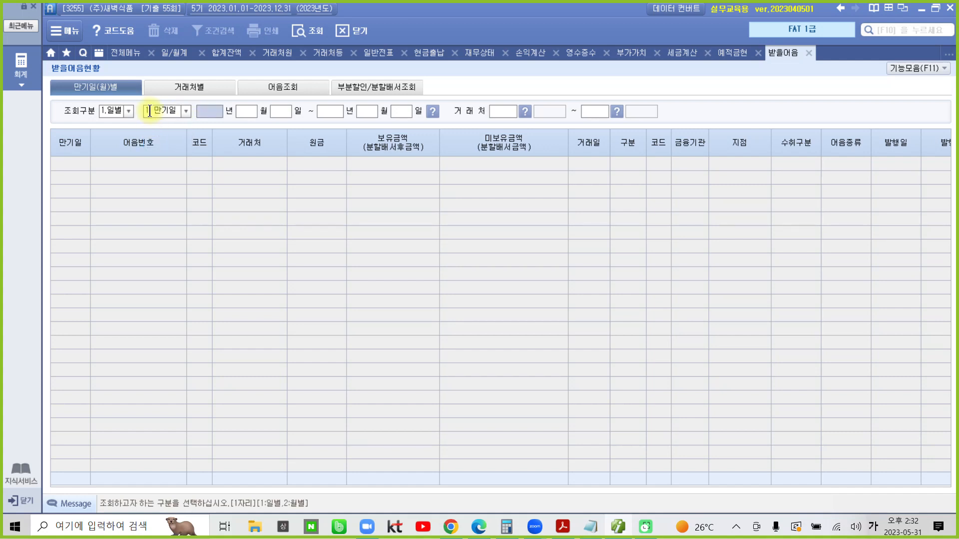
pyautogui.write('2023')
pyautogui.press('Return')
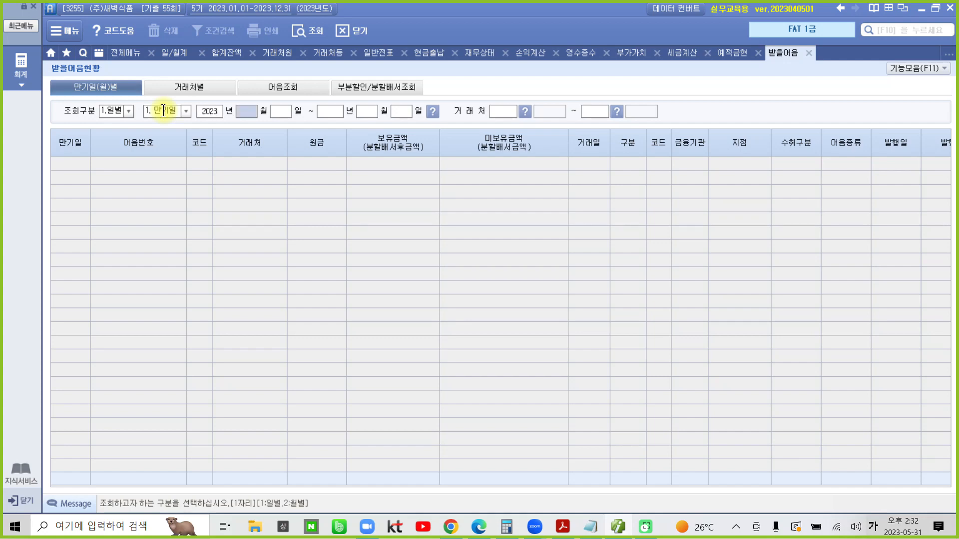
pyautogui.write('01')
pyautogui.press('Return')
pyautogui.write('01')
pyautogui.press('Return')
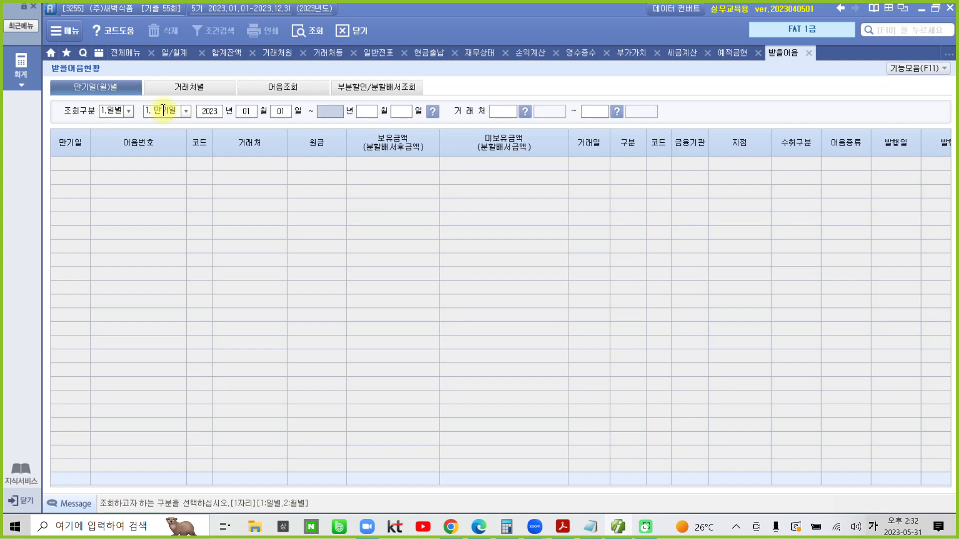
# Set the end date to 2023-03-31 and query the notes receivable for all customers, from 처음 to 끝.
pyautogui.write('2023')
pyautogui.press('Return')
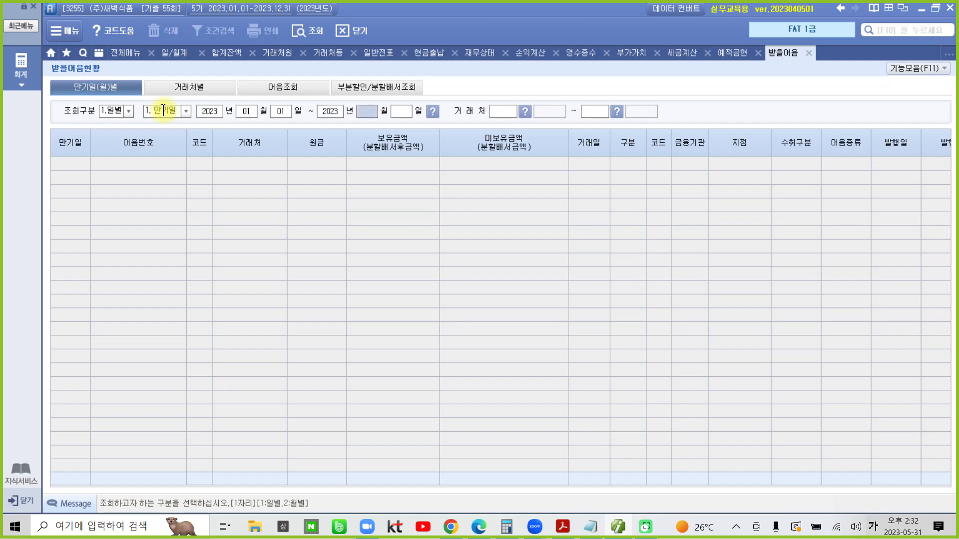
pyautogui.write('03')
pyautogui.press('Return')
pyautogui.write('31')
pyautogui.press('Return')
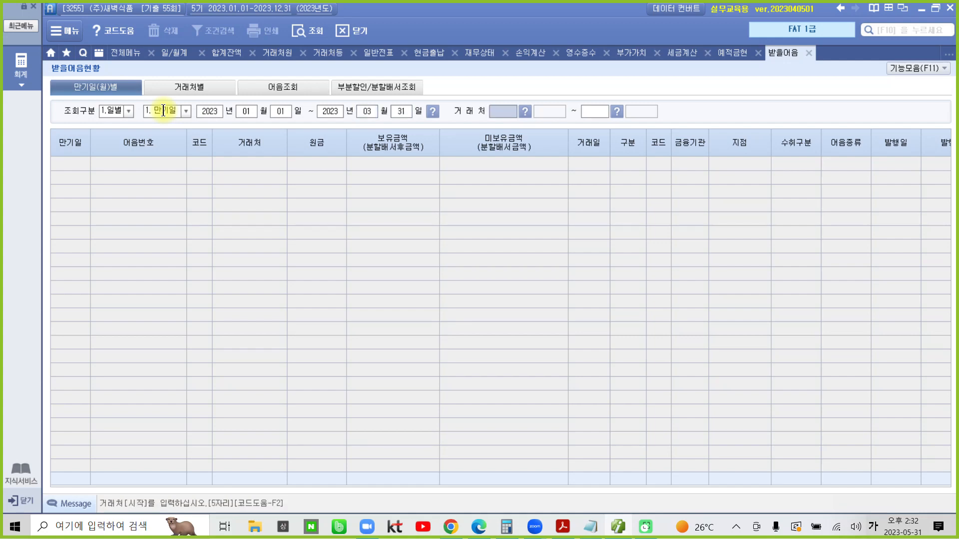
pyautogui.press('Return')
pyautogui.press('Return')
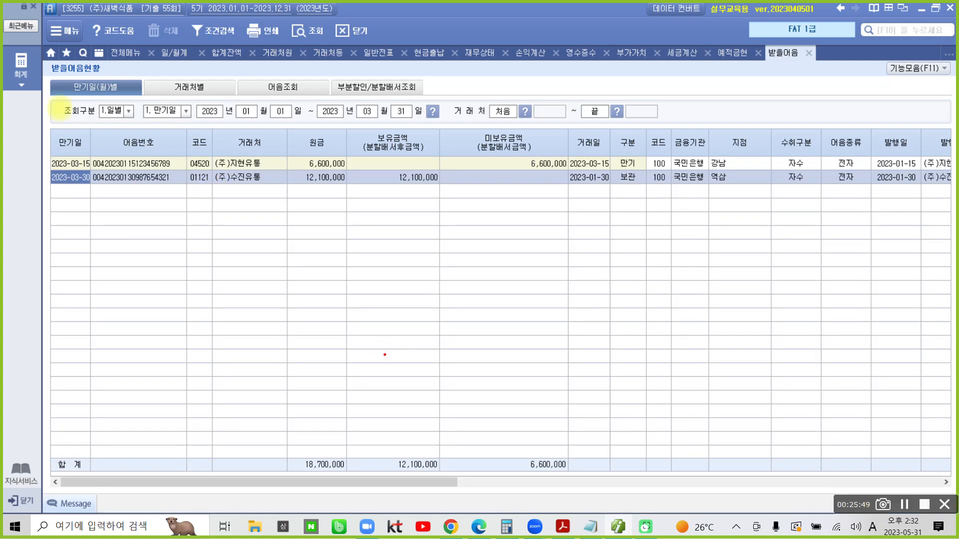
# Mark the 만기일 query conditions, the date range and the 보유금액 total in the 받을어음현황 results.
pyautogui.moveTo(88, 97)
pyautogui.mouseDown()
pyautogui.moveTo(60, 80)
pyautogui.moveTo(75, 114)
pyautogui.mouseUp()
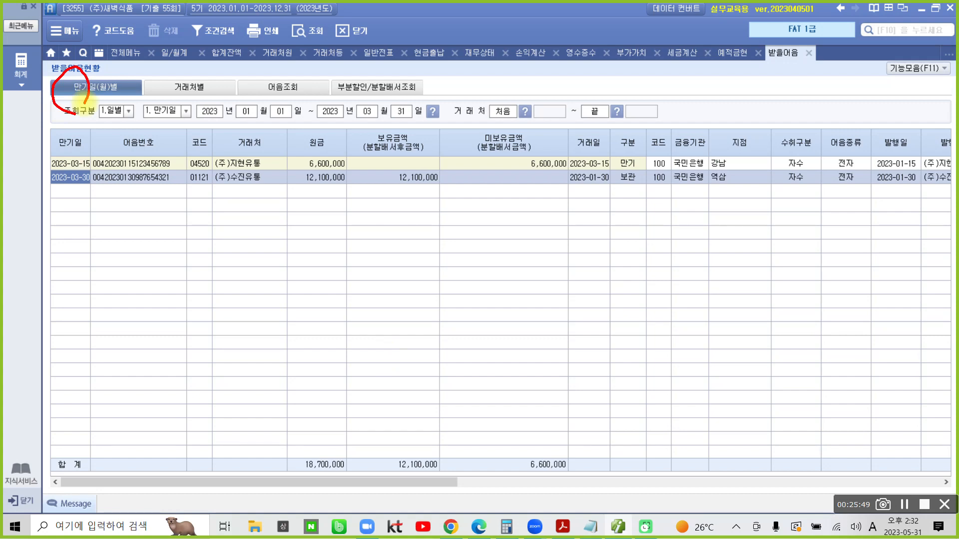
pyautogui.moveTo(131, 131)
pyautogui.mouseDown()
pyautogui.moveTo(186, 101)
pyautogui.moveTo(165, 134)
pyautogui.mouseUp()
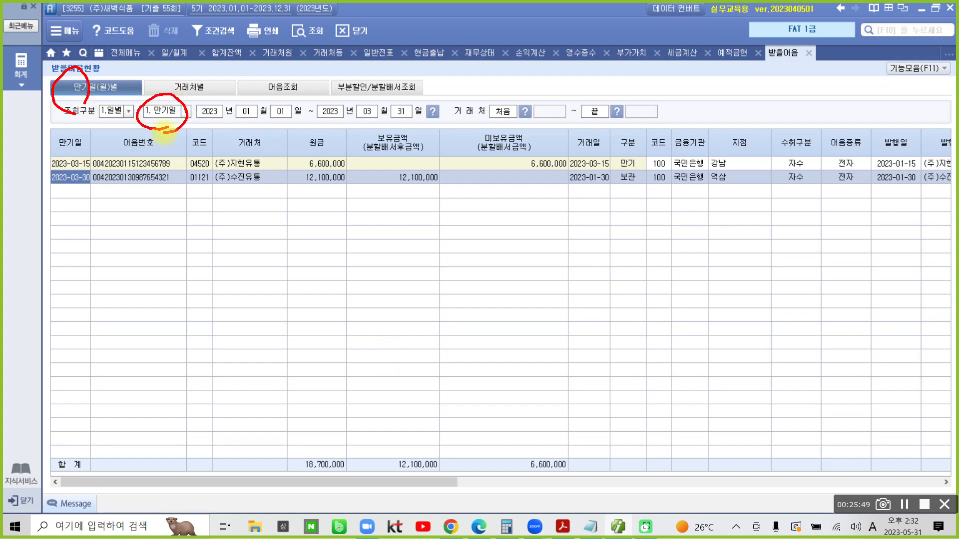
pyautogui.moveTo(198, 96)
pyautogui.mouseDown()
pyautogui.moveTo(224, 131)
pyautogui.moveTo(385, 126)
pyautogui.moveTo(427, 104)
pyautogui.moveTo(304, 90)
pyautogui.moveTo(178, 93)
pyautogui.mouseUp()
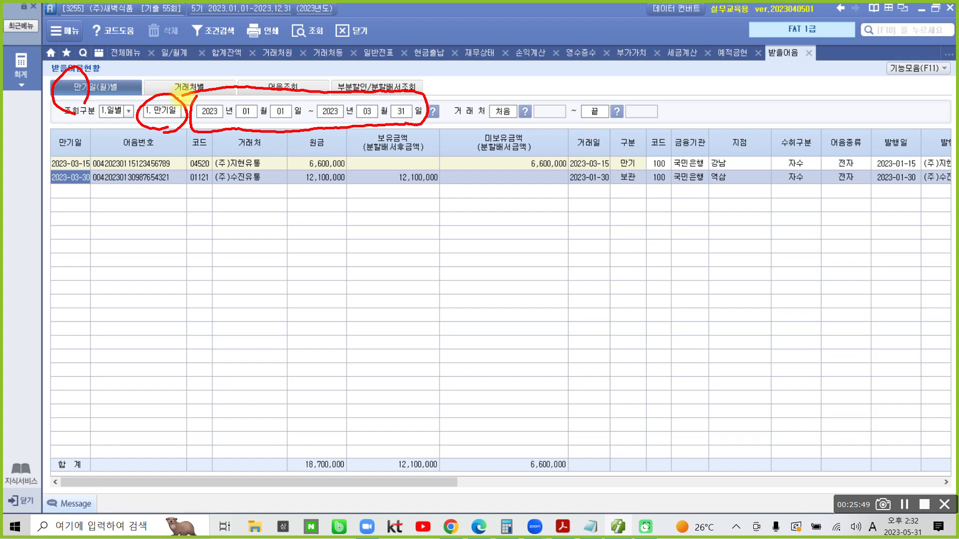
pyautogui.moveTo(433, 202)
pyautogui.mouseDown()
pyautogui.moveTo(396, 182)
pyautogui.moveTo(454, 195)
pyautogui.moveTo(450, 211)
pyautogui.mouseUp()
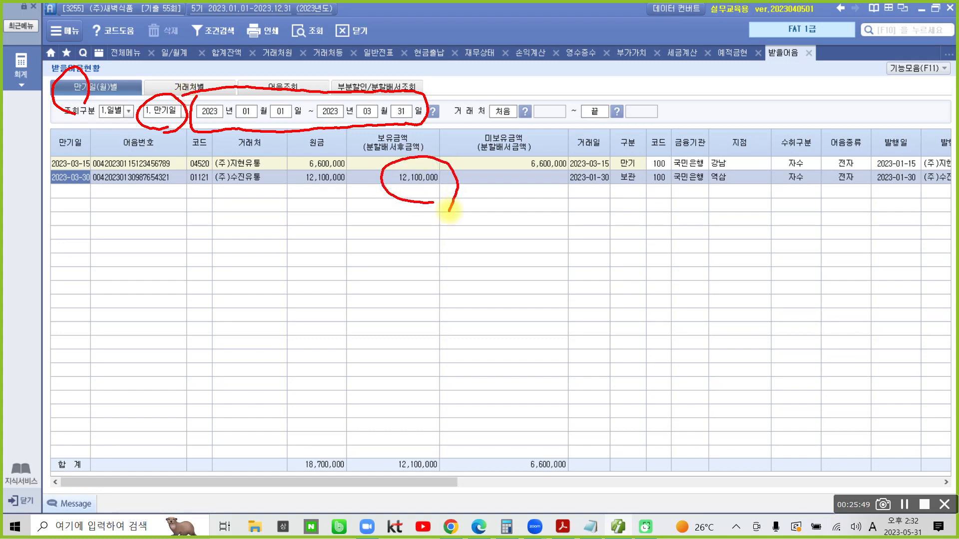
pyautogui.moveTo(417, 482)
pyautogui.mouseDown()
pyautogui.moveTo(377, 458)
pyautogui.moveTo(451, 495)
pyautogui.mouseUp()
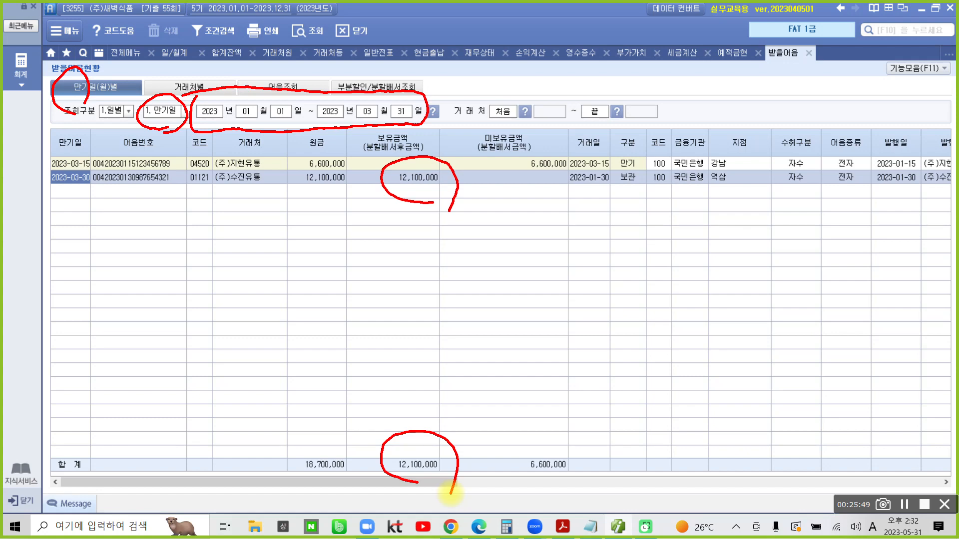
pyautogui.moveTo(392, 450)
pyautogui.mouseDown()
pyautogui.moveTo(423, 486)
pyautogui.moveTo(397, 449)
pyautogui.mouseUp()
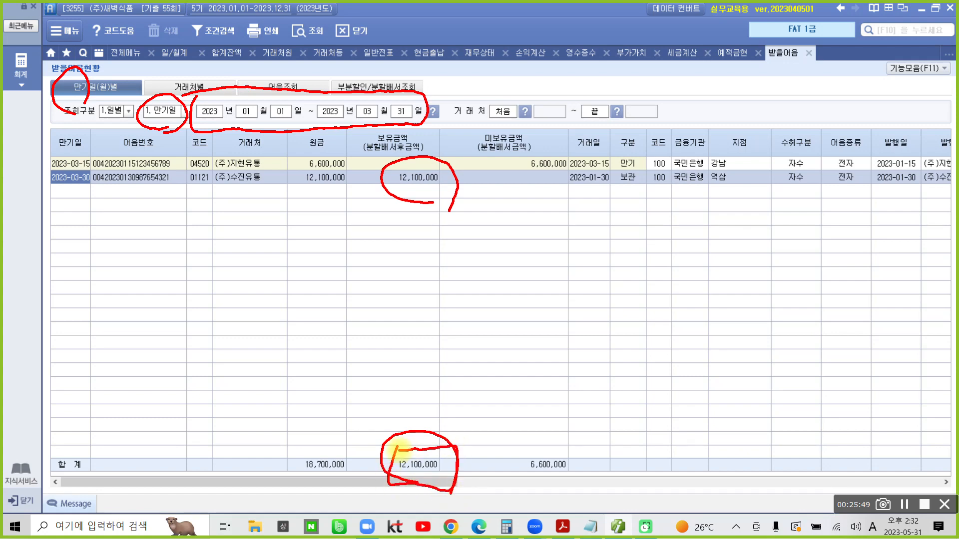
pyautogui.press('Escape')
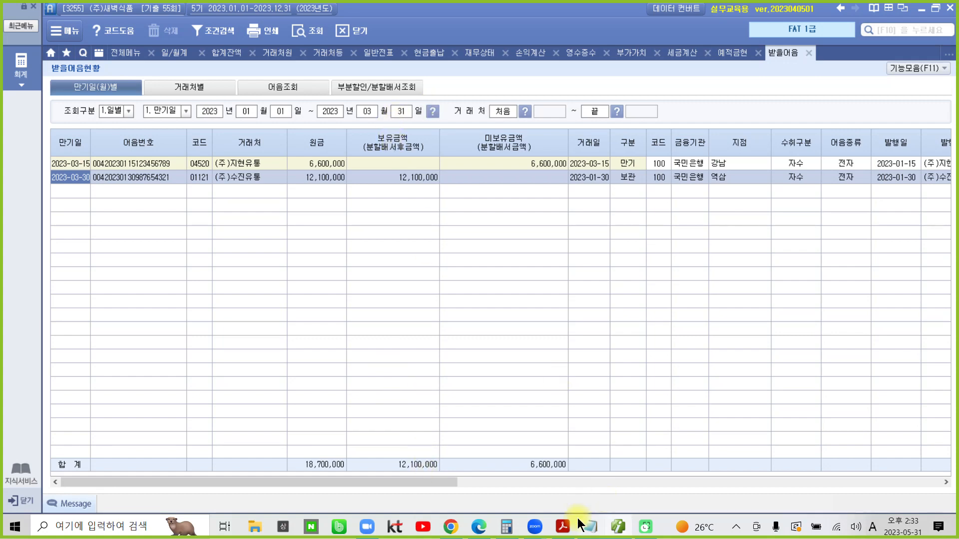
# Read question 30 in the exam PDF, then return to the accounting program and open 지급어음현황 under 금융/자금관리.
pyautogui.click(611, 533)
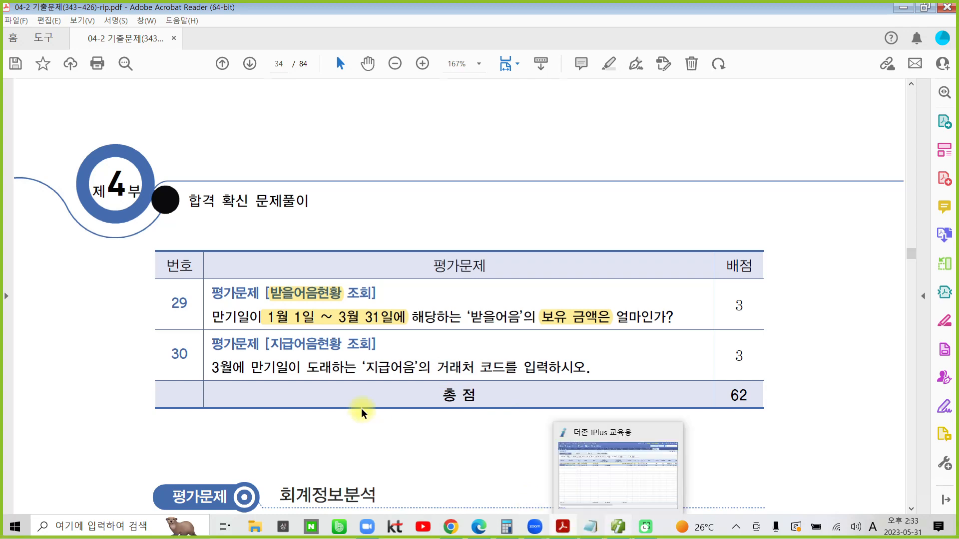
pyautogui.click(614, 530)
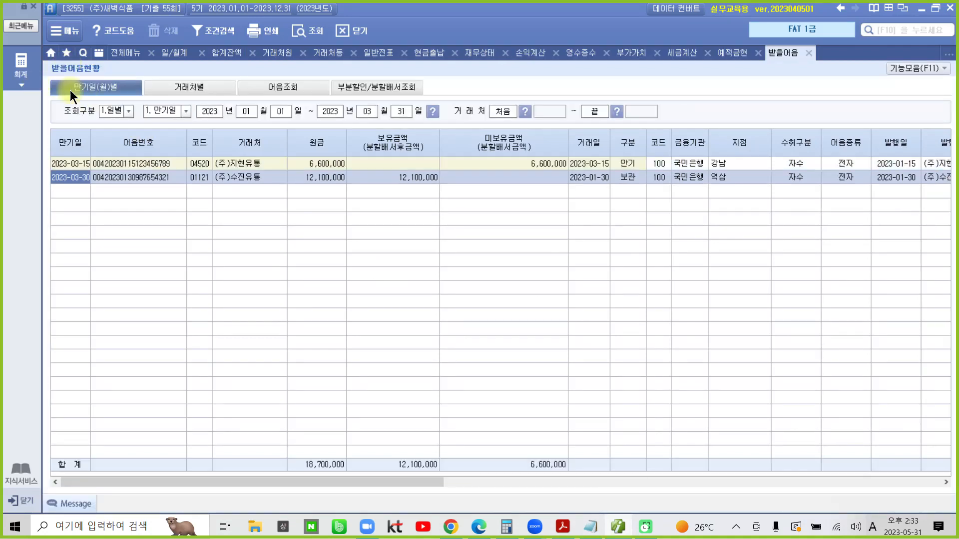
pyautogui.click(118, 56)
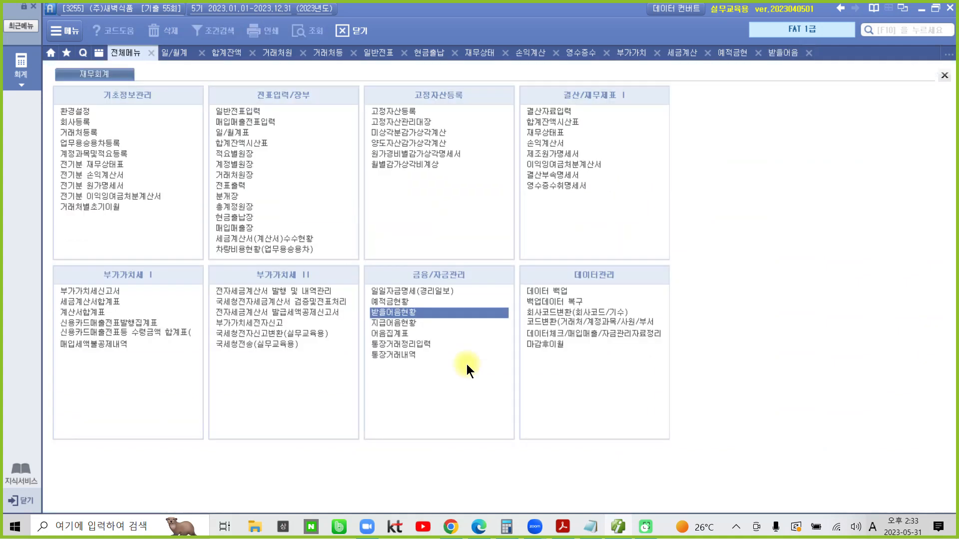
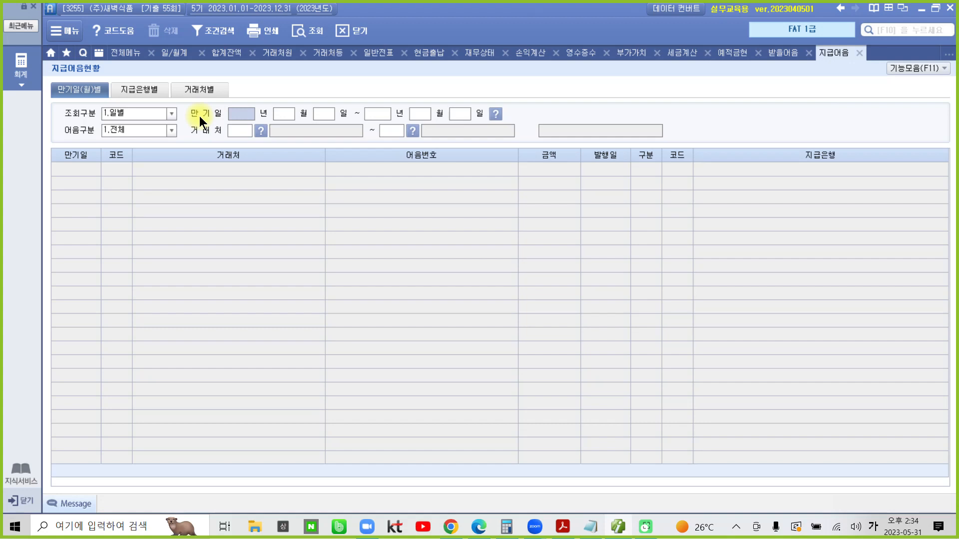
# Query 지급어음현황 for all customers with 만기일 from 2023-03-01 to 2023-03-31 and check the customer code.
pyautogui.write('2023')
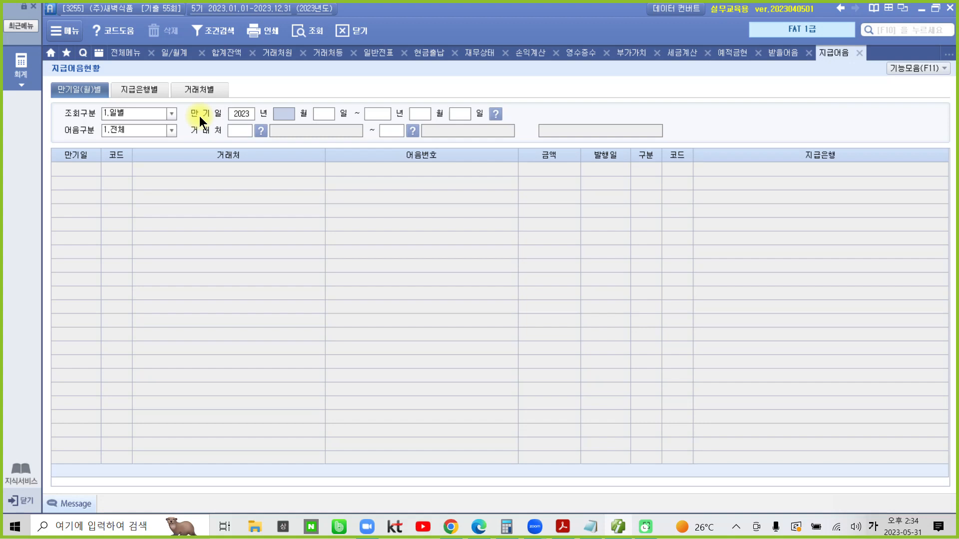
pyautogui.write('03')
pyautogui.write('01')
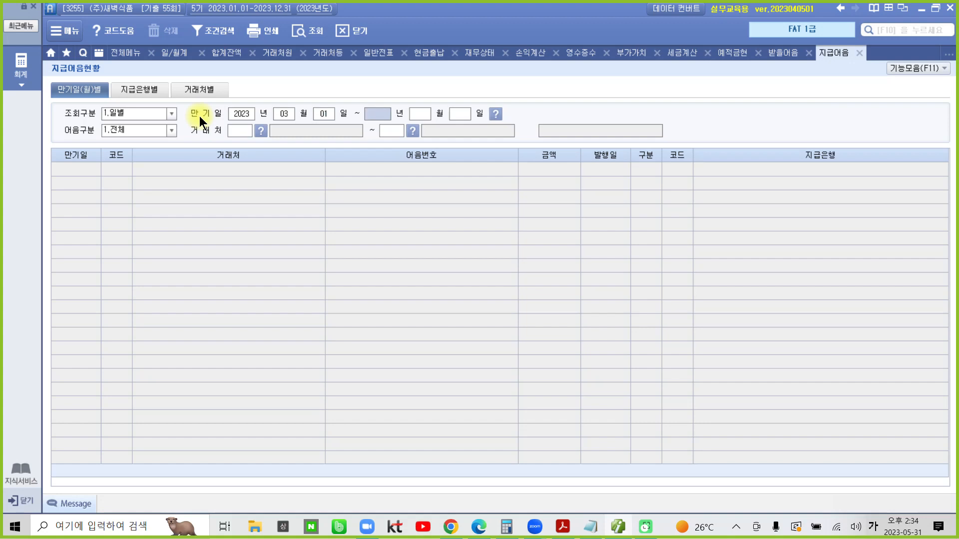
pyautogui.press('Return')
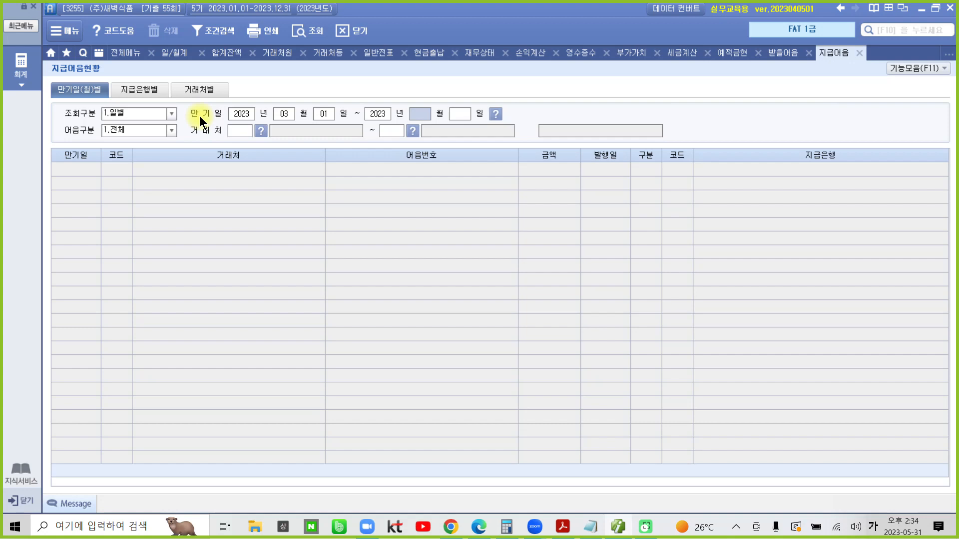
pyautogui.write('03')
pyautogui.write('31')
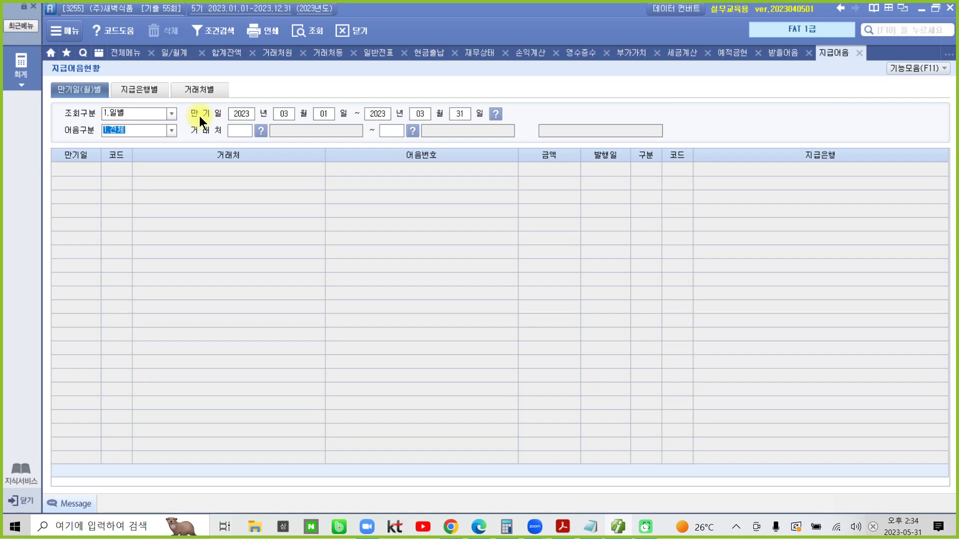
pyautogui.moveTo(214, 100)
pyautogui.mouseDown()
pyautogui.moveTo(388, 129)
pyautogui.moveTo(497, 98)
pyautogui.moveTo(203, 99)
pyautogui.mouseUp()
pyautogui.press('Escape')
pyautogui.press('Return')
pyautogui.press('Return')
pyautogui.press('Return')
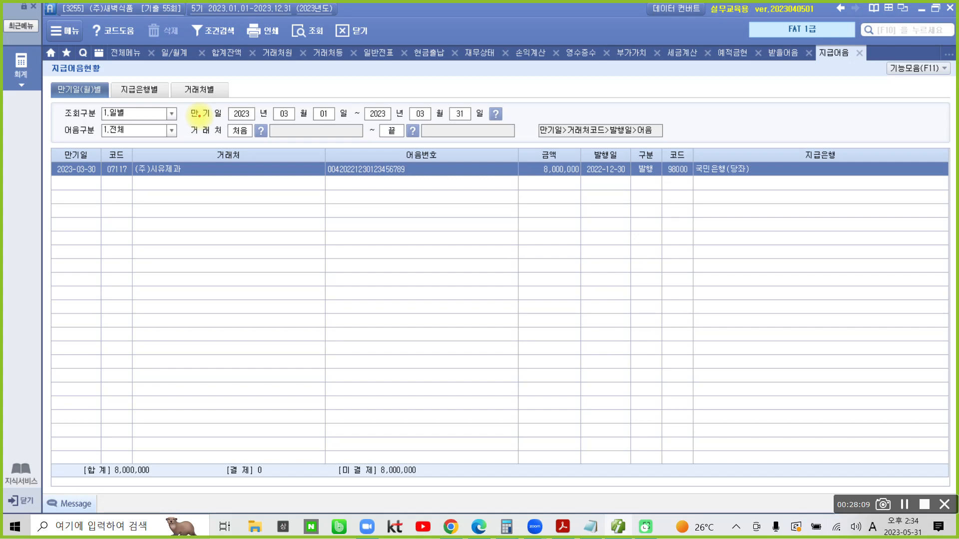
pyautogui.moveTo(120, 188)
pyautogui.mouseDown()
pyautogui.moveTo(91, 170)
pyautogui.moveTo(127, 152)
pyautogui.moveTo(131, 189)
pyautogui.mouseUp()
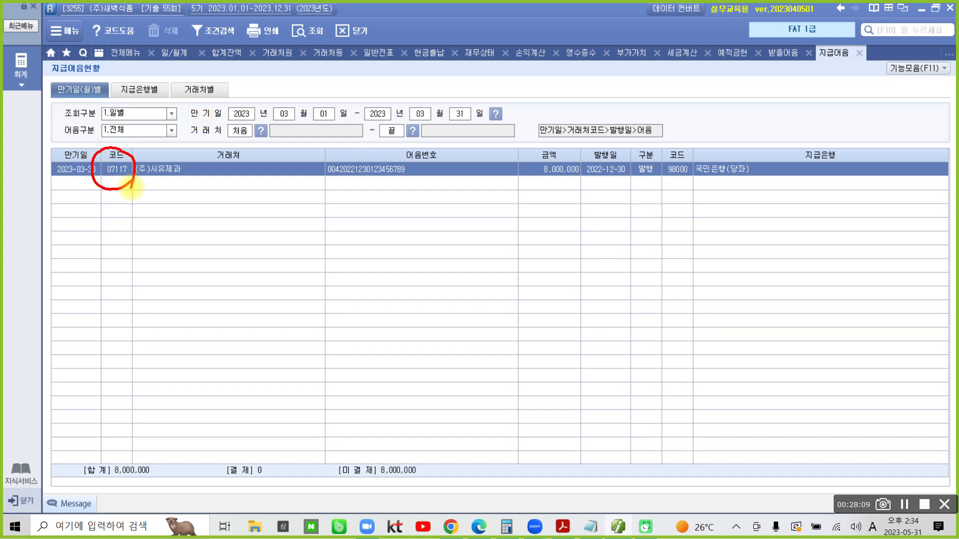
pyautogui.press('Escape')
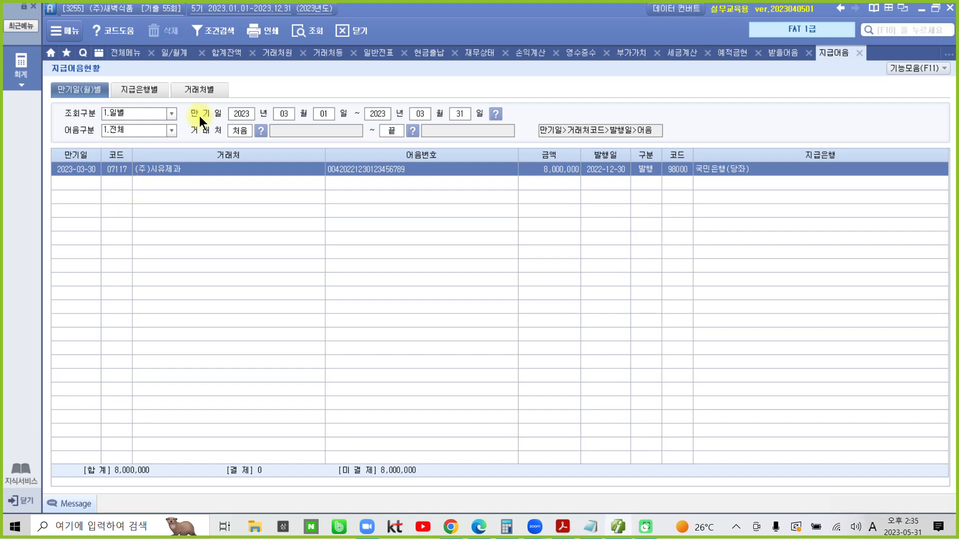
# Query 지급어음현황 again with the start month set to 01 and check the listed note.
pyautogui.click(287, 112)
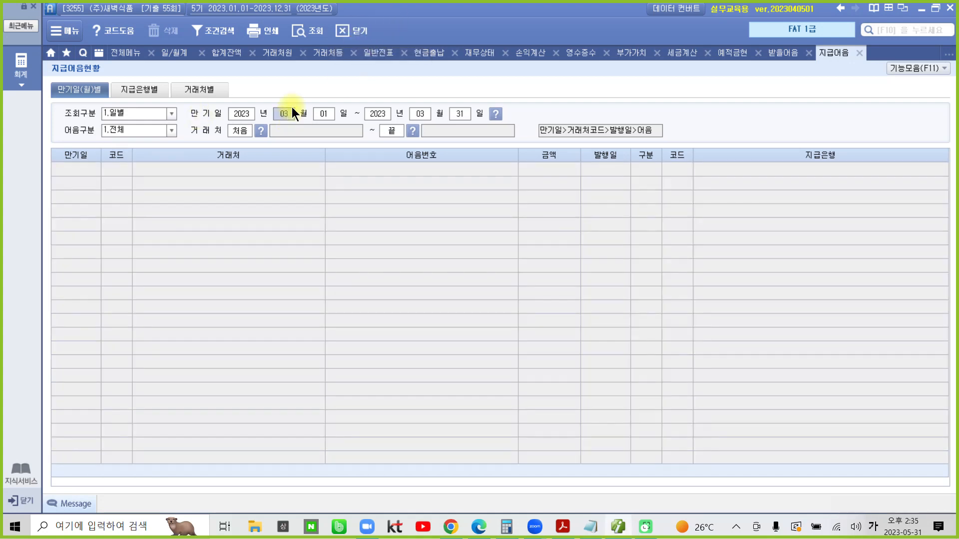
pyautogui.write('01')
pyautogui.press('Return')
pyautogui.press('Return')
pyautogui.press('Return')
pyautogui.press('Return')
pyautogui.press('Return')
pyautogui.press('Return')
pyautogui.press('Return')
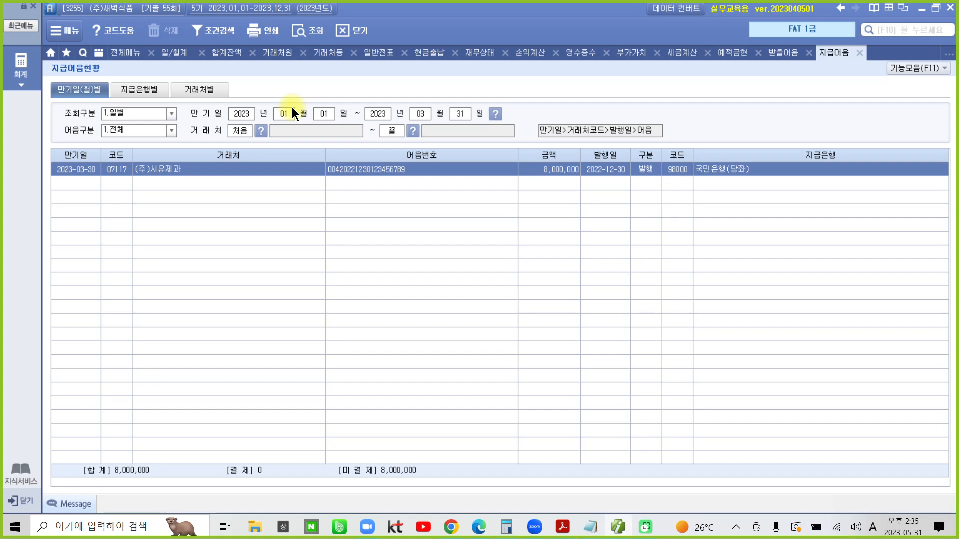
pyautogui.click(292, 107)
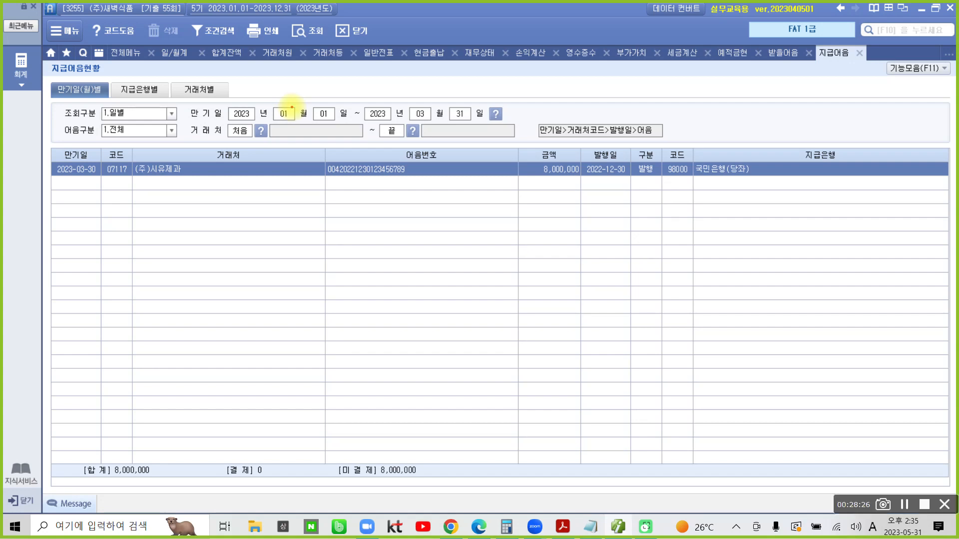
pyautogui.moveTo(233, 84)
pyautogui.mouseDown()
pyautogui.moveTo(257, 122)
pyautogui.moveTo(441, 125)
pyautogui.moveTo(454, 81)
pyautogui.moveTo(219, 83)
pyautogui.mouseUp()
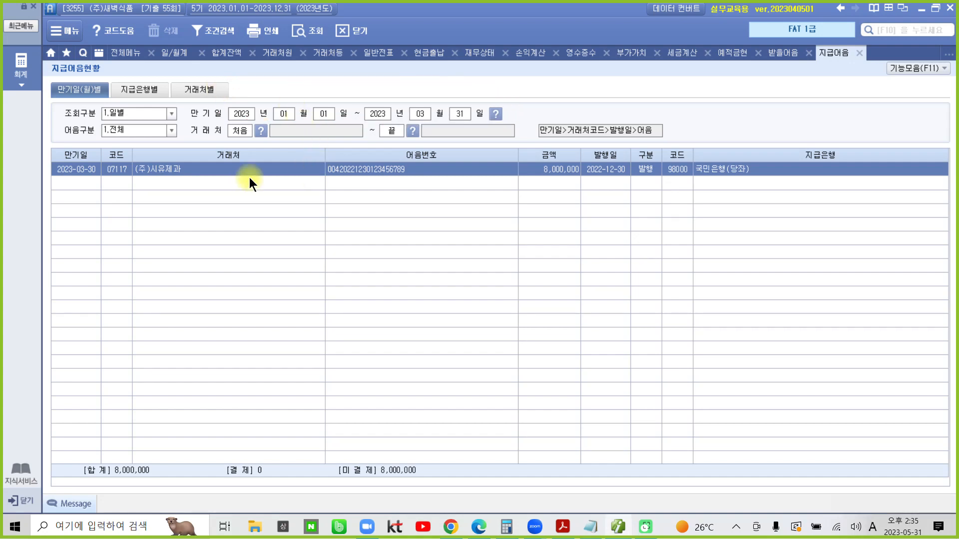
# Set the 만기일 start month back to 03 and rerun the 지급어음현황 query.
pyautogui.click(287, 116)
pyautogui.write('3')
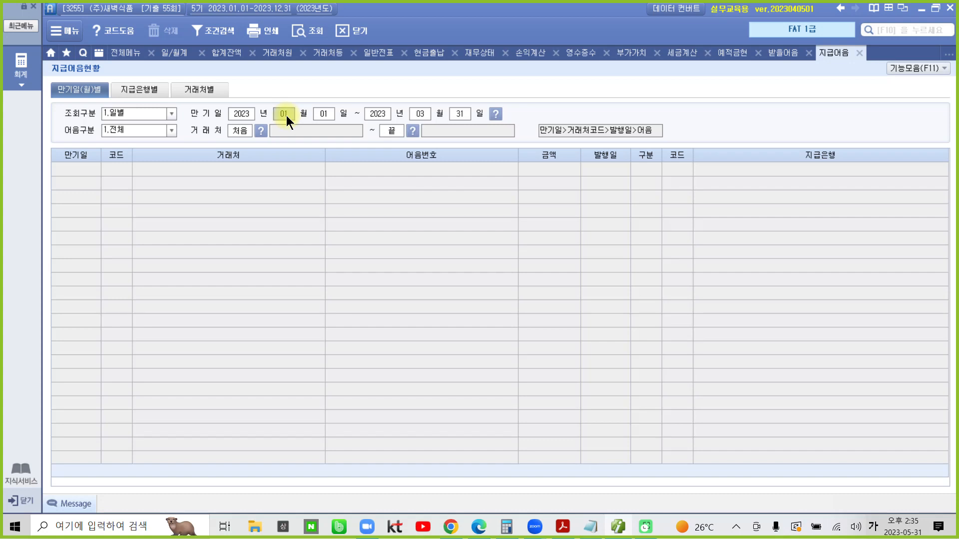
pyautogui.press('Return')
pyautogui.press('Return')
pyautogui.press('Return')
pyautogui.press('Return')
pyautogui.press('Return')
pyautogui.press('Return')
pyautogui.press('Return')
pyautogui.press('Return')
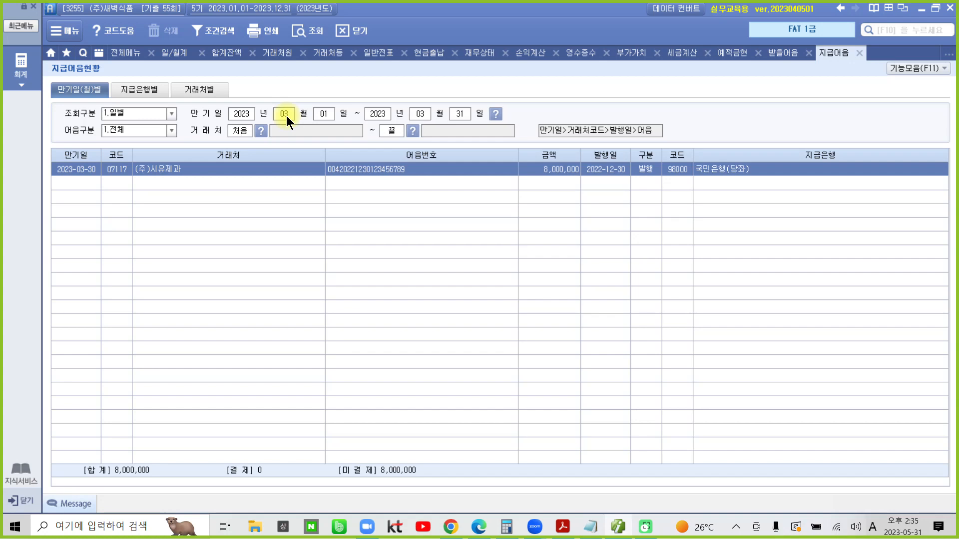
# Box the customer code in the 지급어음현황 results and handwrite it in full as the answer to question 30.
pyautogui.press('Hangul')
pyautogui.moveTo(101, 161)
pyautogui.mouseDown()
pyautogui.moveTo(131, 174)
pyautogui.moveTo(268, 301)
pyautogui.mouseUp()
pyautogui.moveTo(363, 288)
pyautogui.mouseDown()
pyautogui.moveTo(342, 329)
pyautogui.moveTo(356, 281)
pyautogui.moveTo(392, 315)
pyautogui.moveTo(405, 343)
pyautogui.mouseUp()
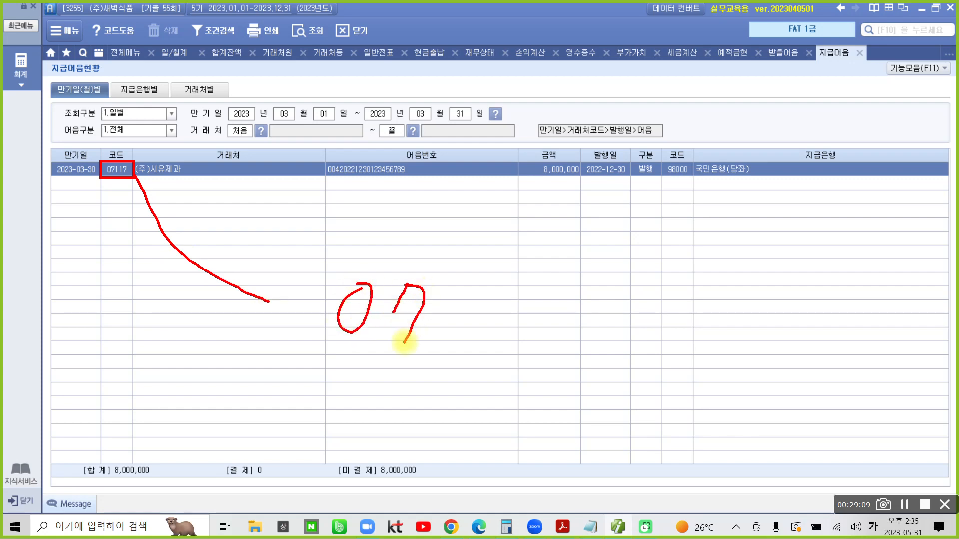
pyautogui.moveTo(465, 285)
pyautogui.mouseDown()
pyautogui.moveTo(440, 333)
pyautogui.moveTo(478, 325)
pyautogui.mouseUp()
pyautogui.moveTo(512, 316); pyautogui.dragTo(536, 276)
pyautogui.moveTo(540, 281); pyautogui.dragTo(528, 368)
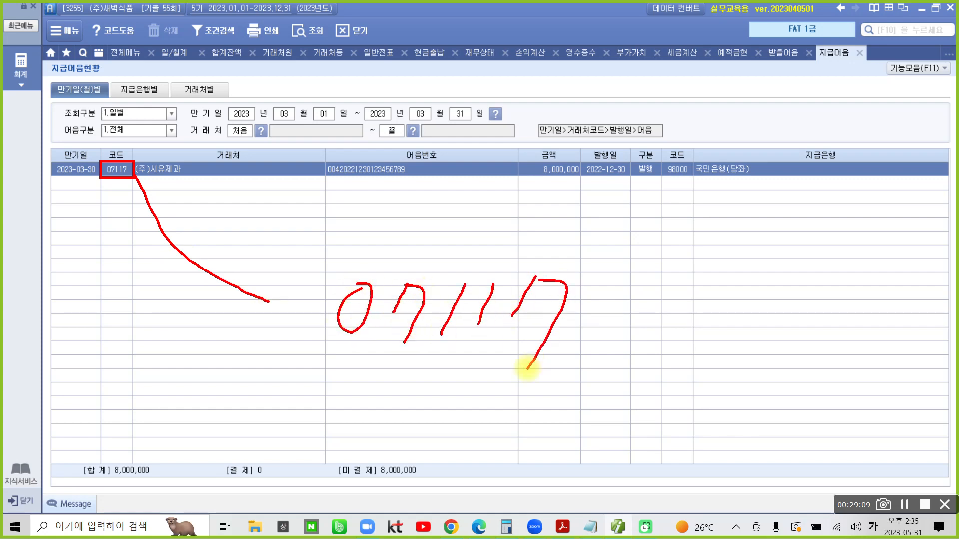